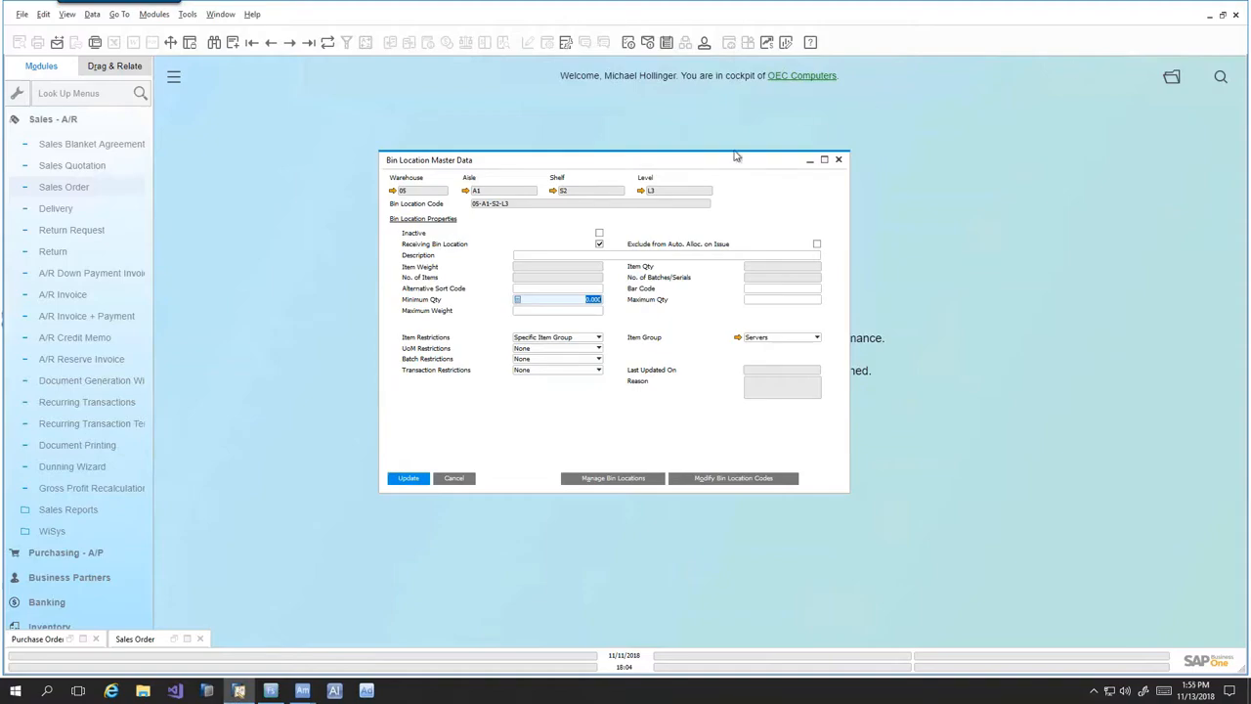
left_click_drag(665, 163, 667, 154)
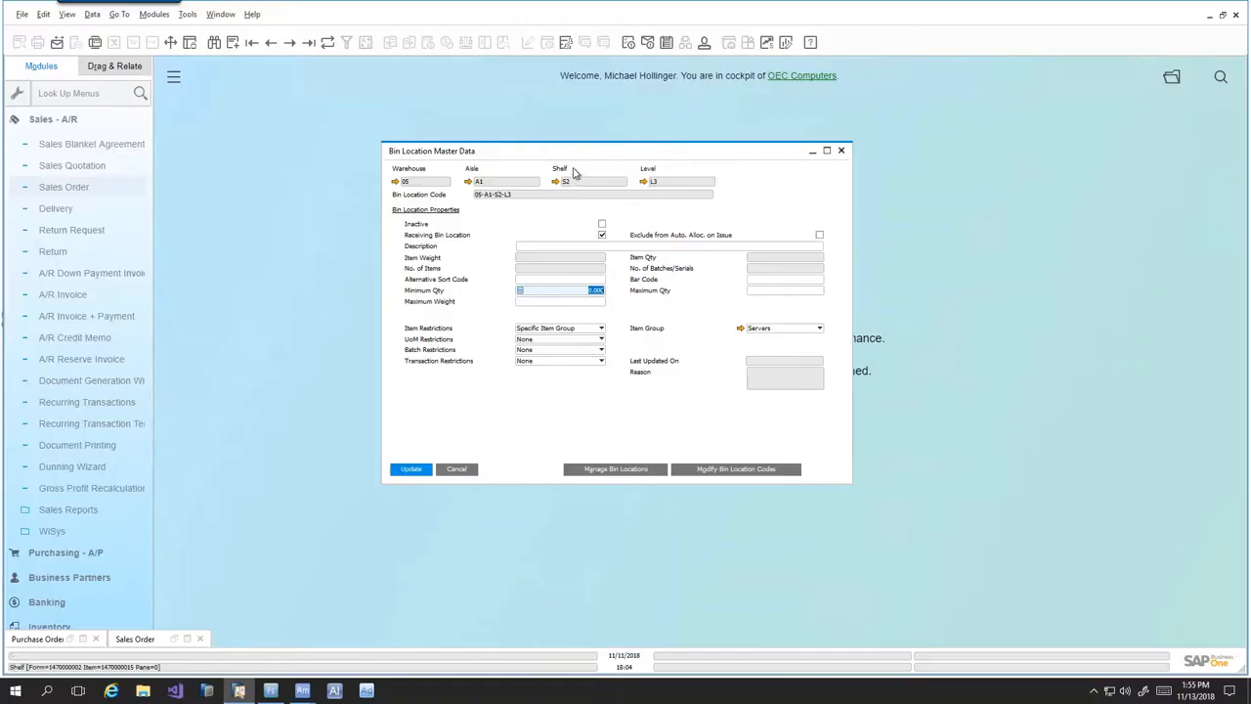
left_click_drag(582, 157, 584, 151)
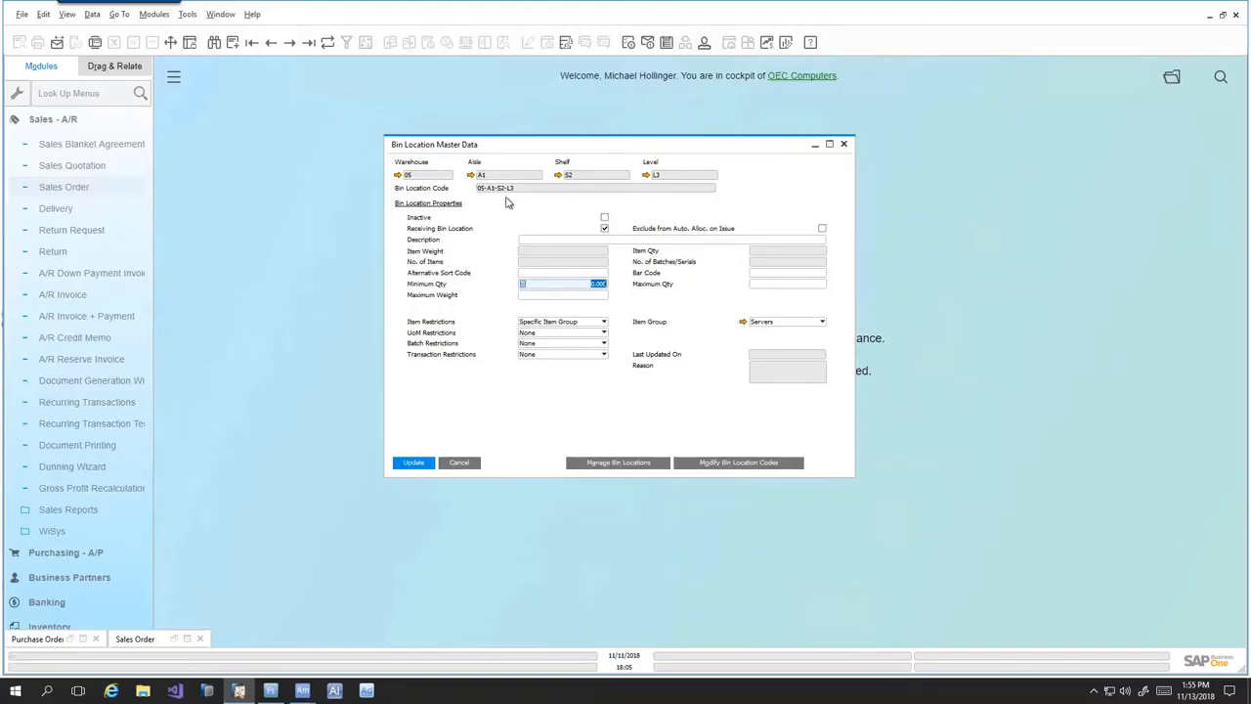
left_click_drag(533, 153, 536, 161)
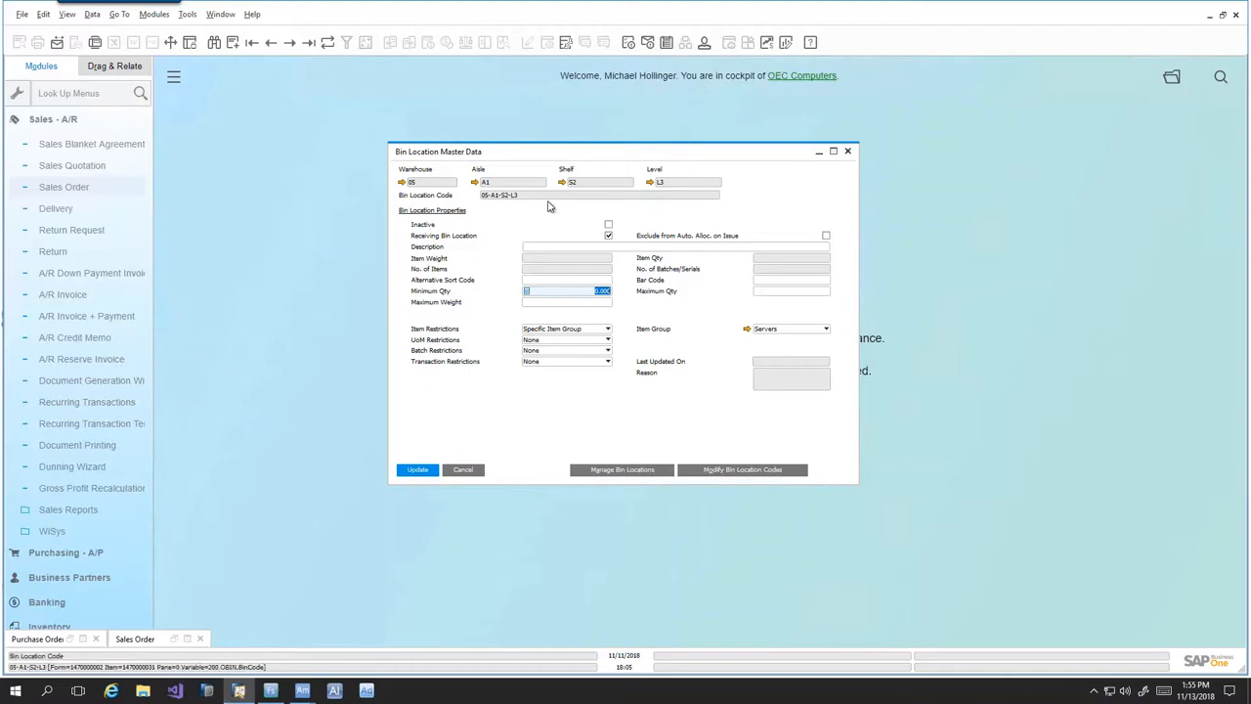
- Try a1s2l3 as the bar code of bin location 05-A1-S2-L3, and clear the bar code again
left_click(768, 282)
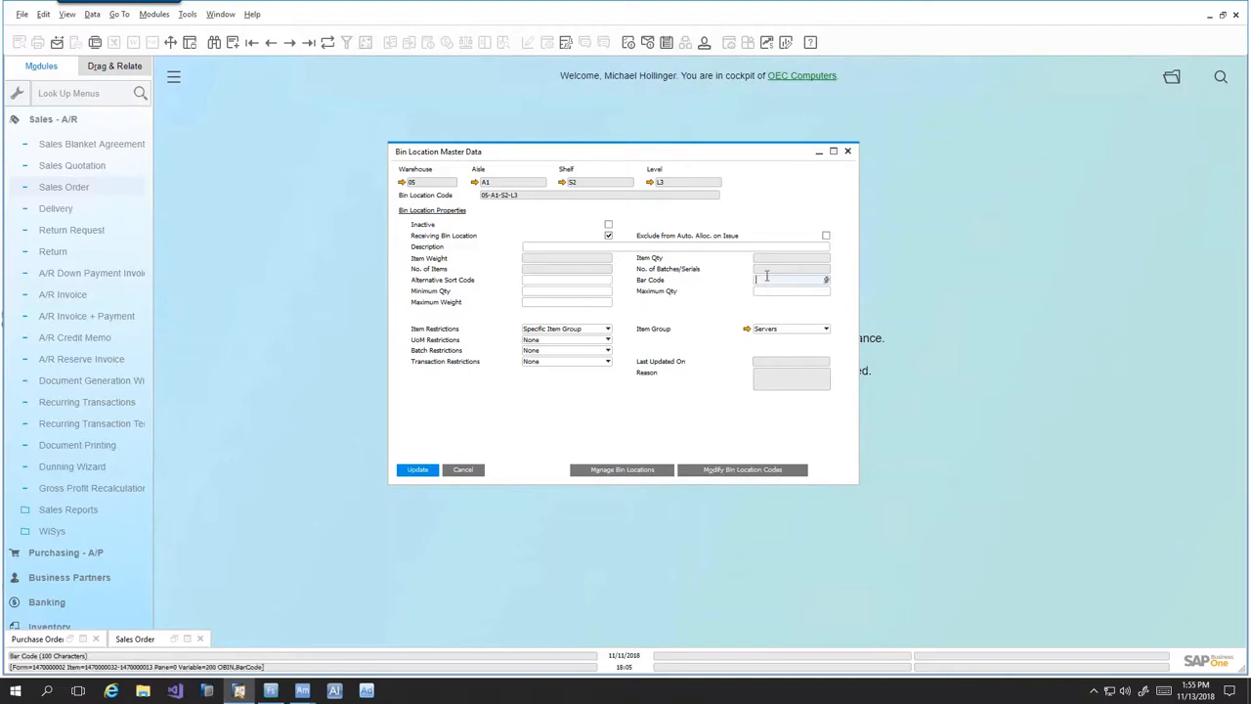
type("a")
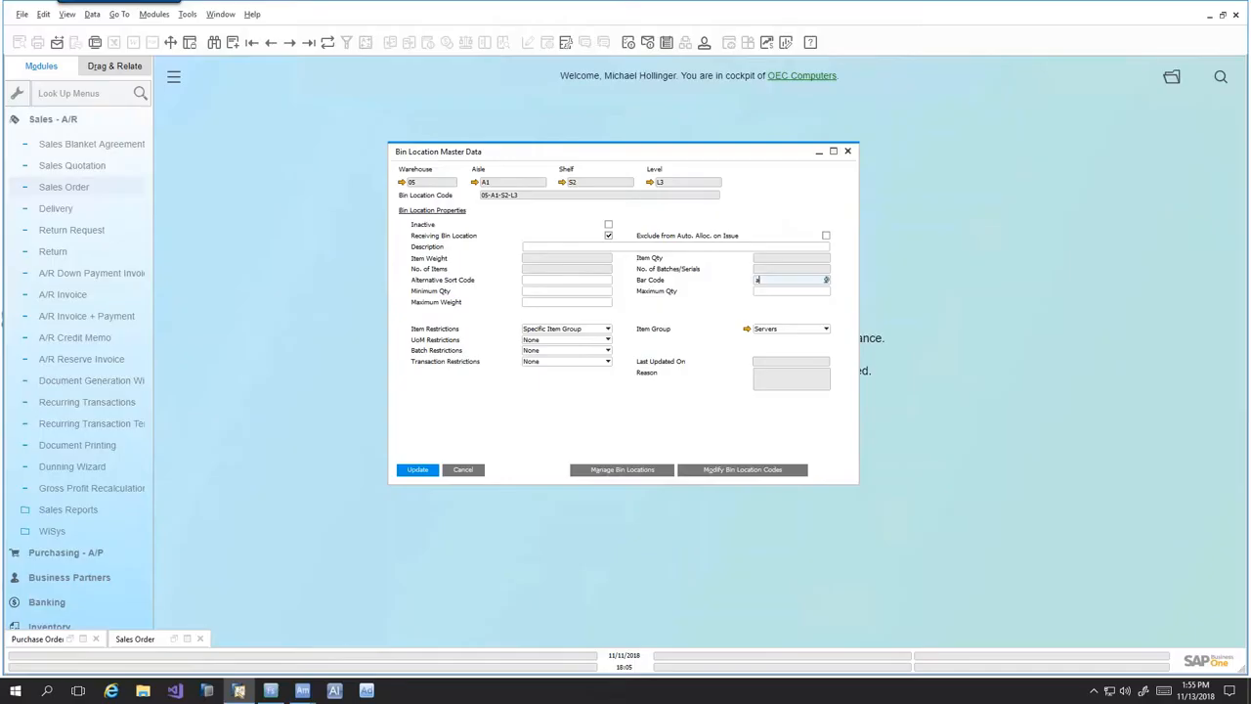
type("1s2l3")
key("Tab")
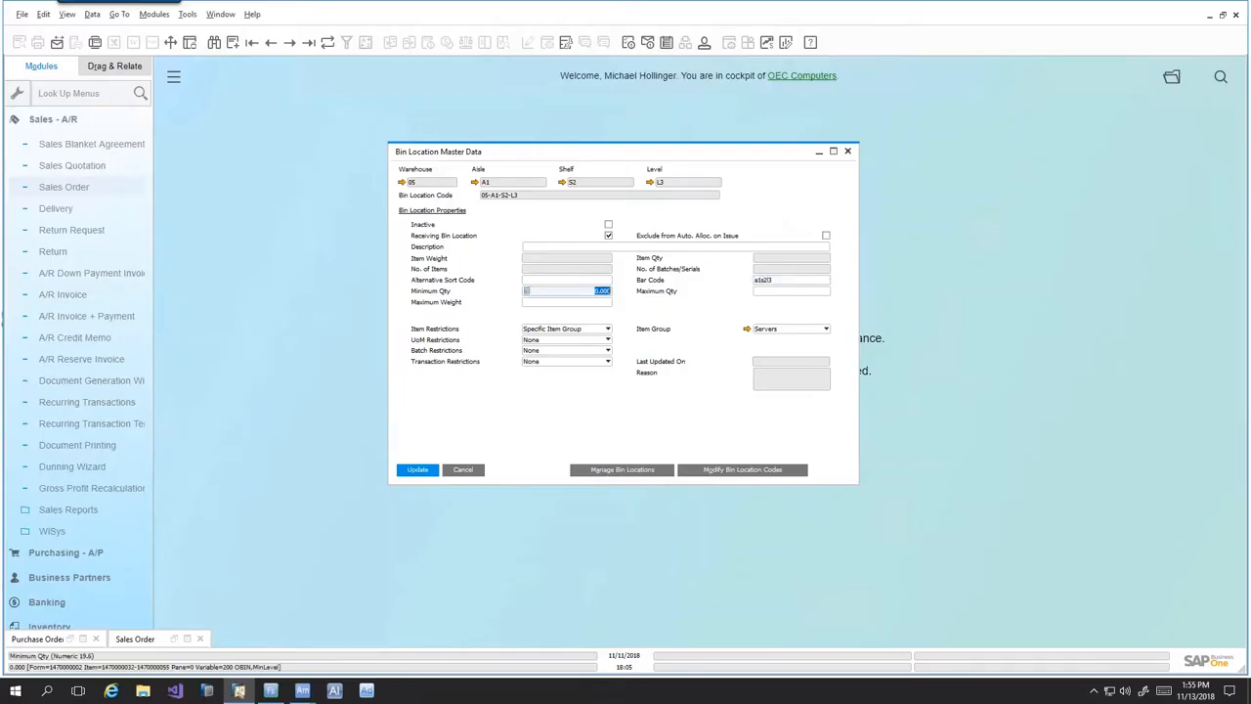
left_click(785, 281)
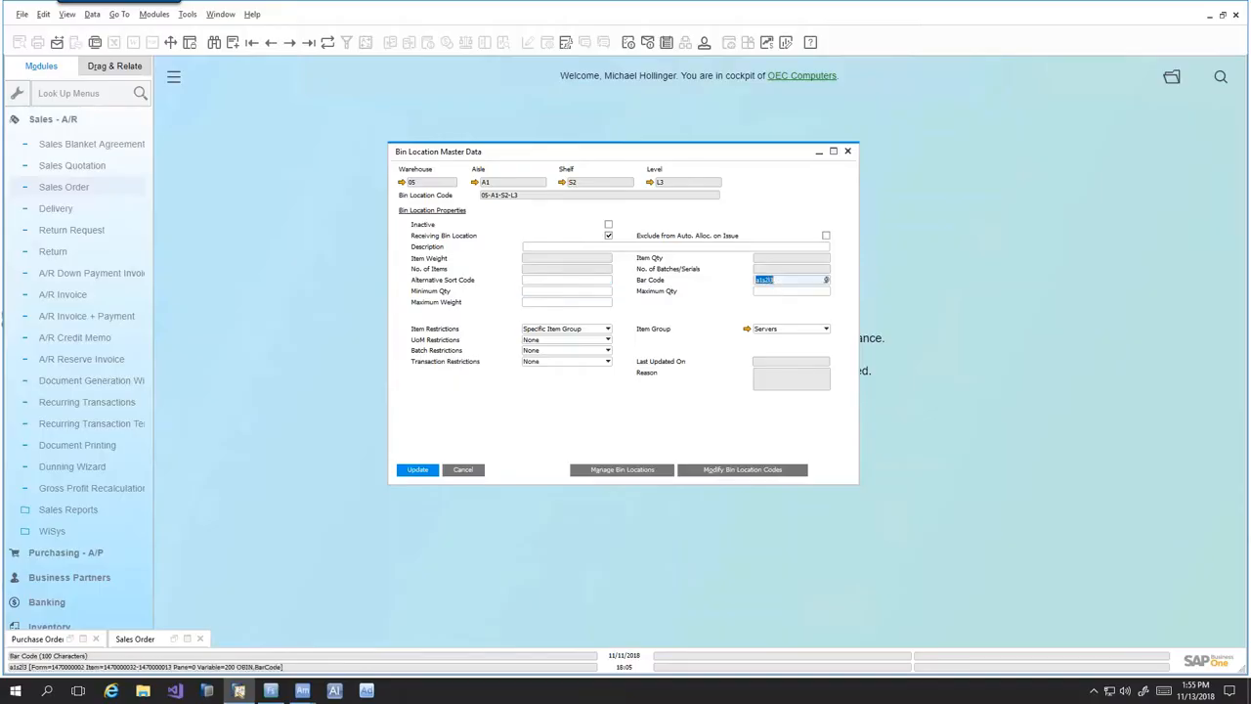
left_click(757, 290)
left_click(758, 280)
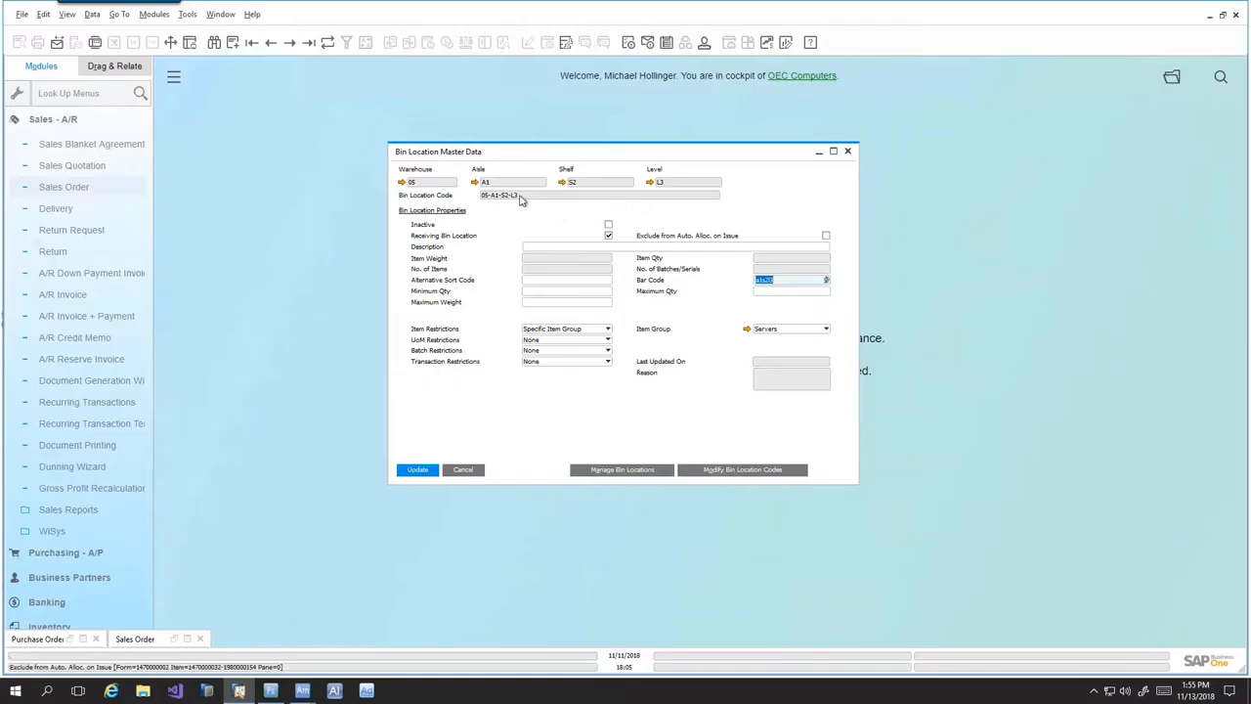
key("BackSpace")
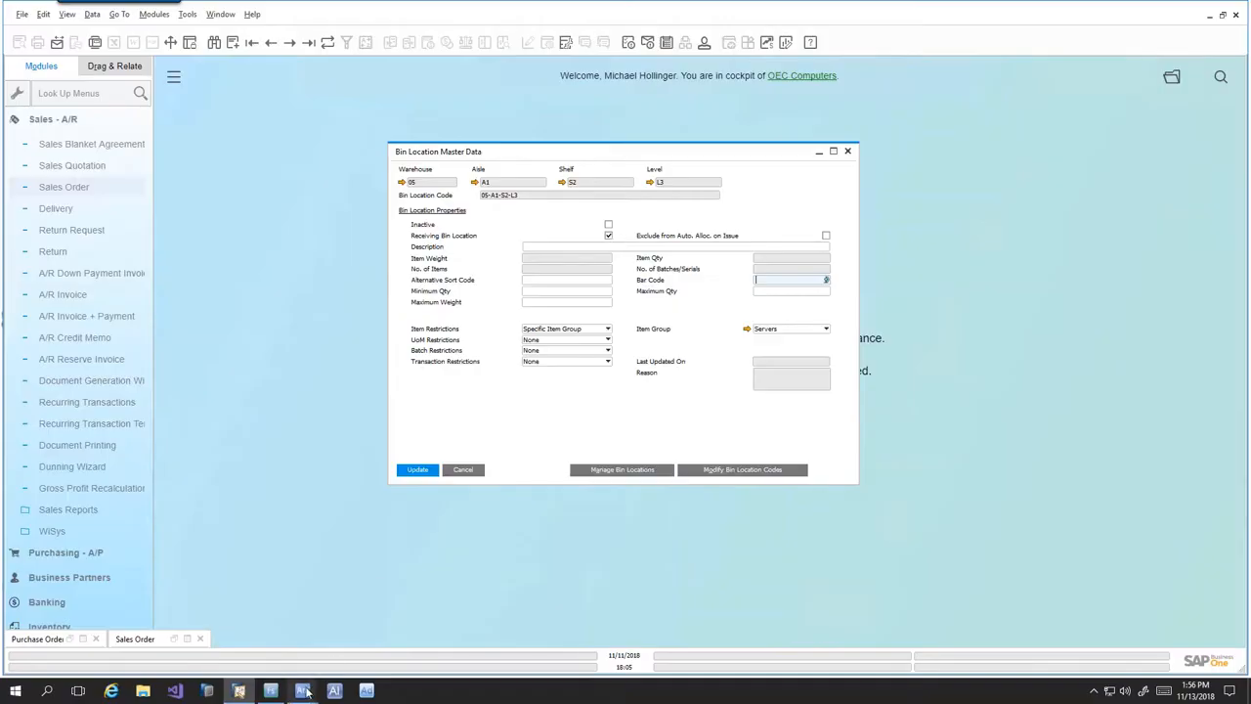
- Switch to Agility Mobile, view its device setup options without saving, and return to the bin location master data in SAP Business One
mouse_move(306, 691)
left_click(363, 639)
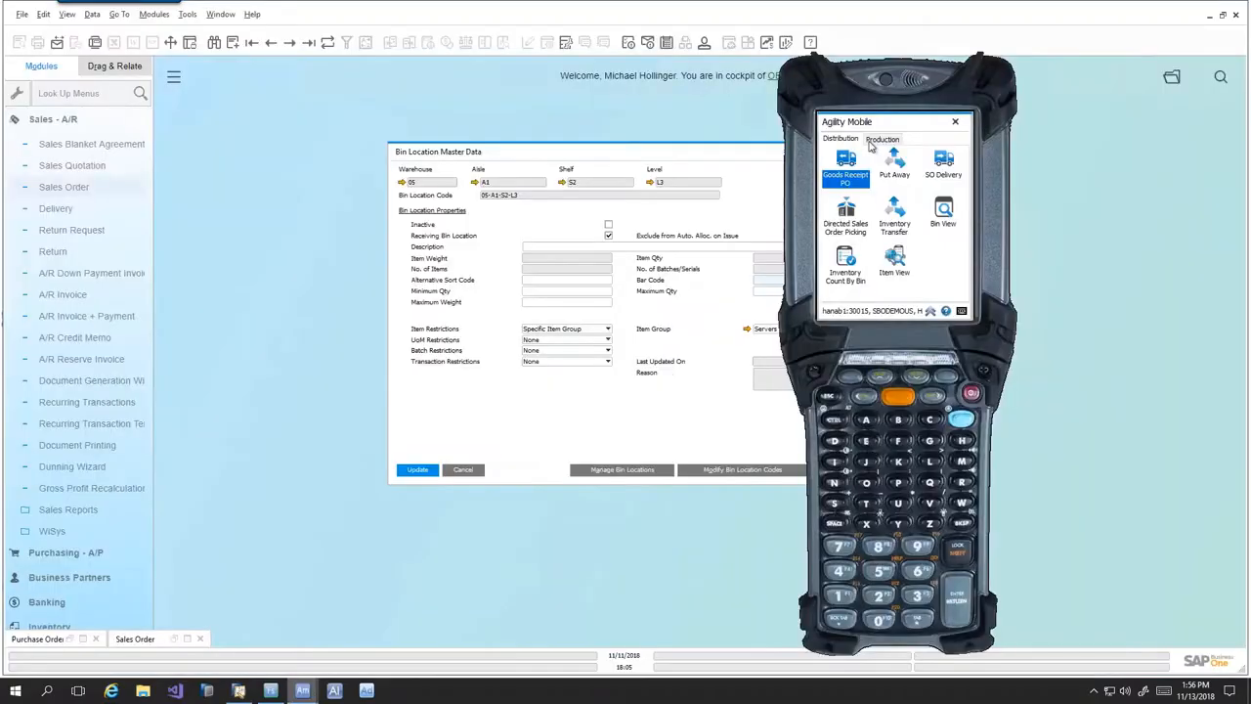
left_click_drag(875, 122, 879, 113)
left_click(934, 303)
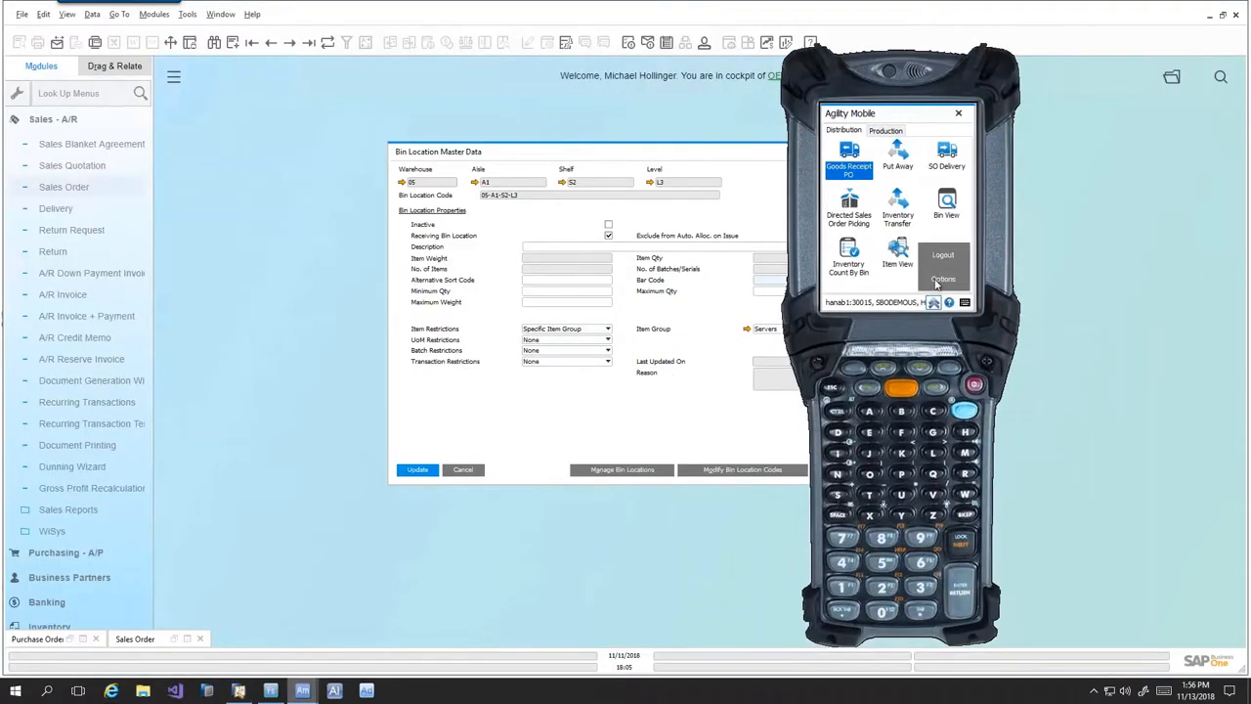
left_click(937, 283)
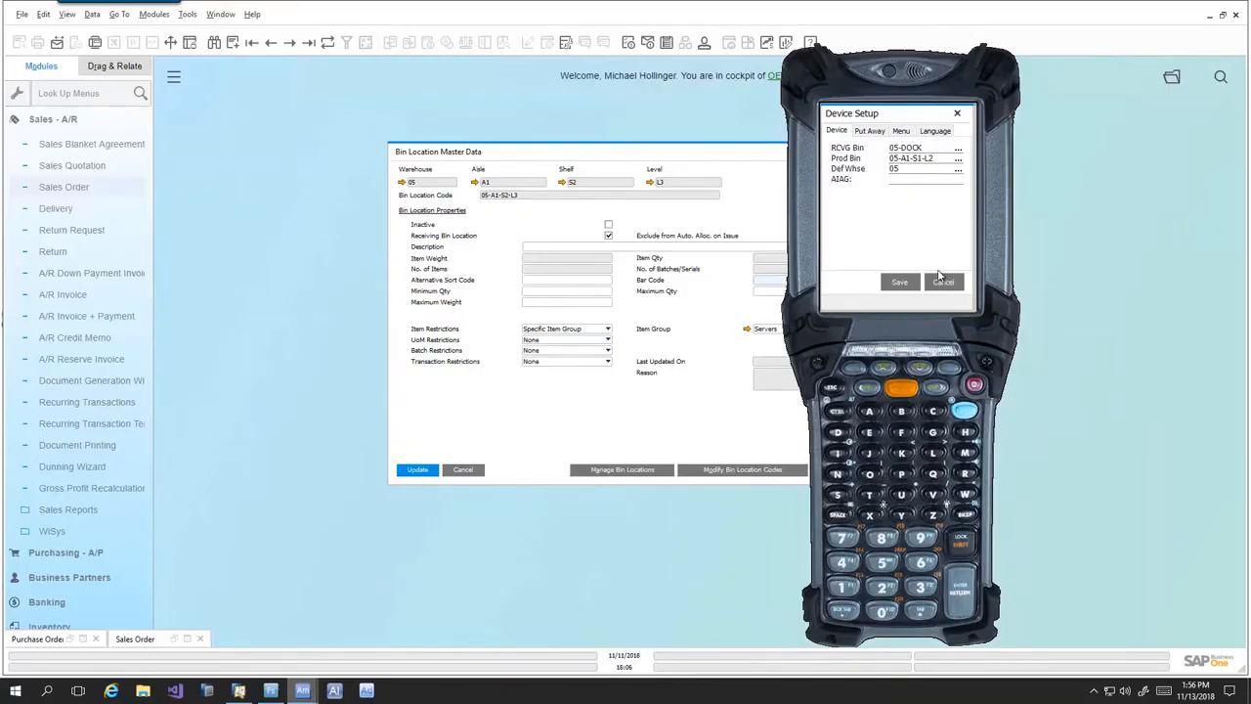
left_click(945, 284)
left_click(653, 245)
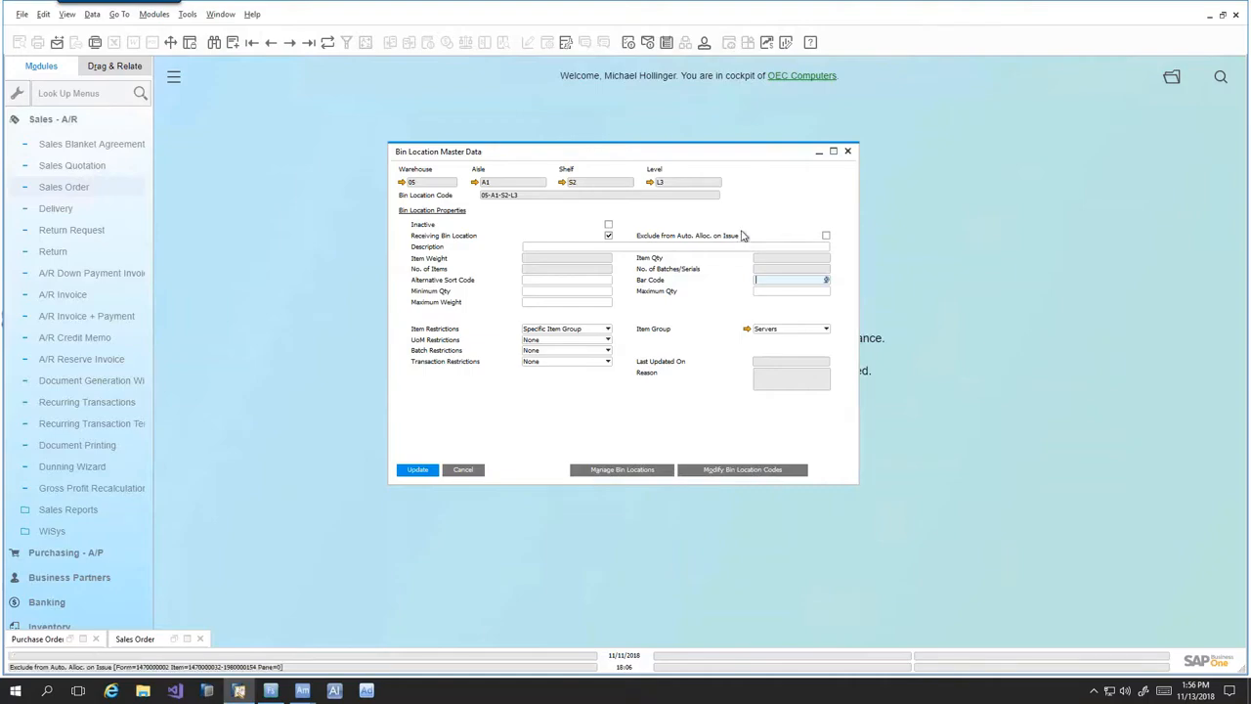
- Examine the bin's minimum and maximum quantity fields and the available item, UoM, batch and transaction restriction options
left_click_drag(731, 156, 735, 153)
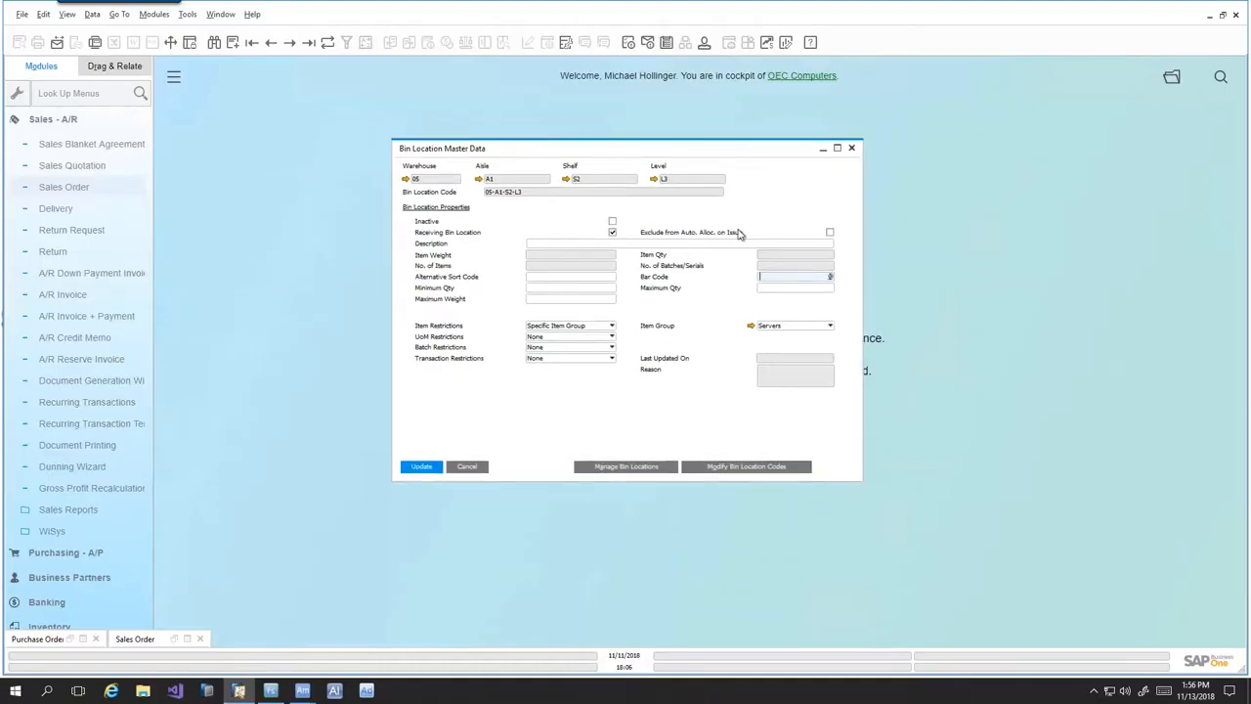
left_click(542, 288)
key("Tab")
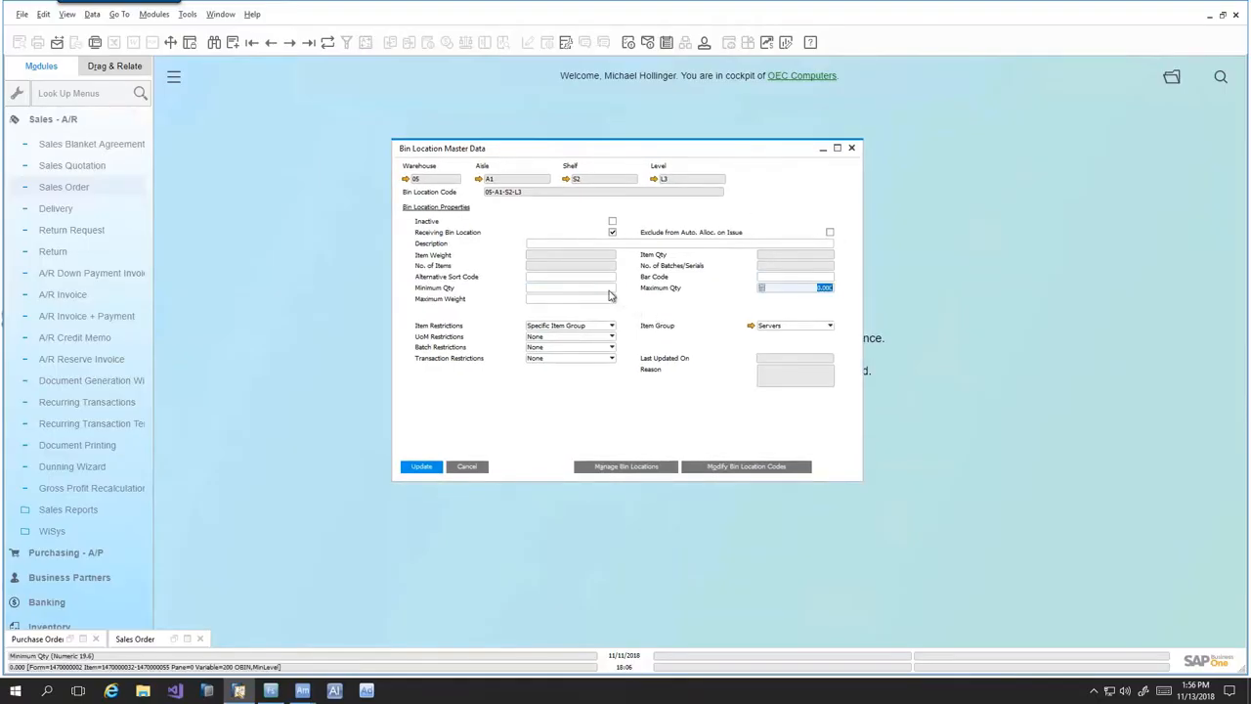
key("shift+Tab")
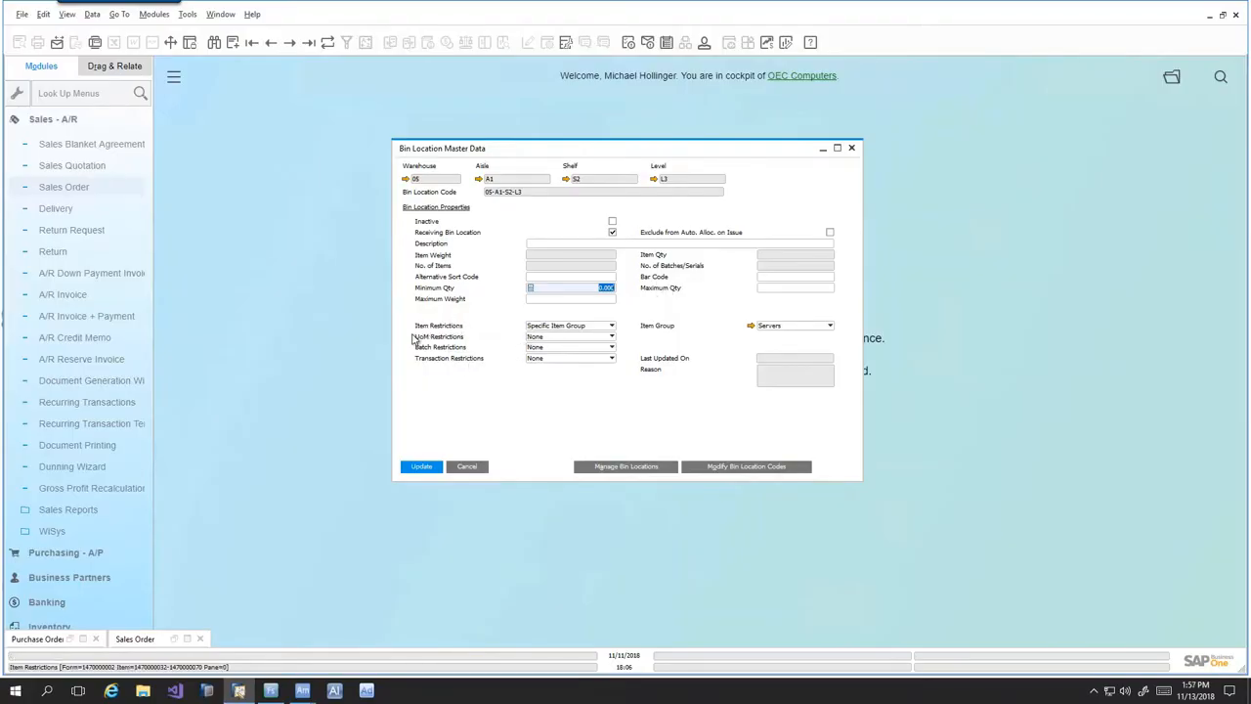
left_click(553, 327)
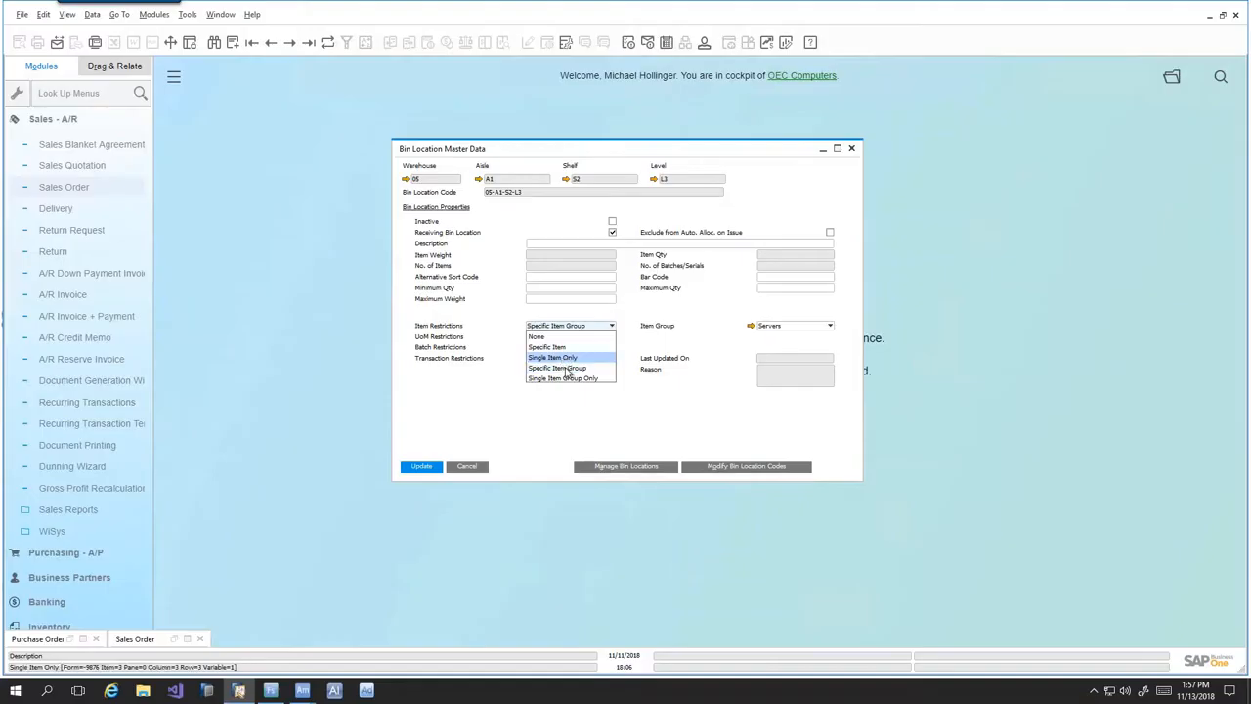
left_click(518, 341)
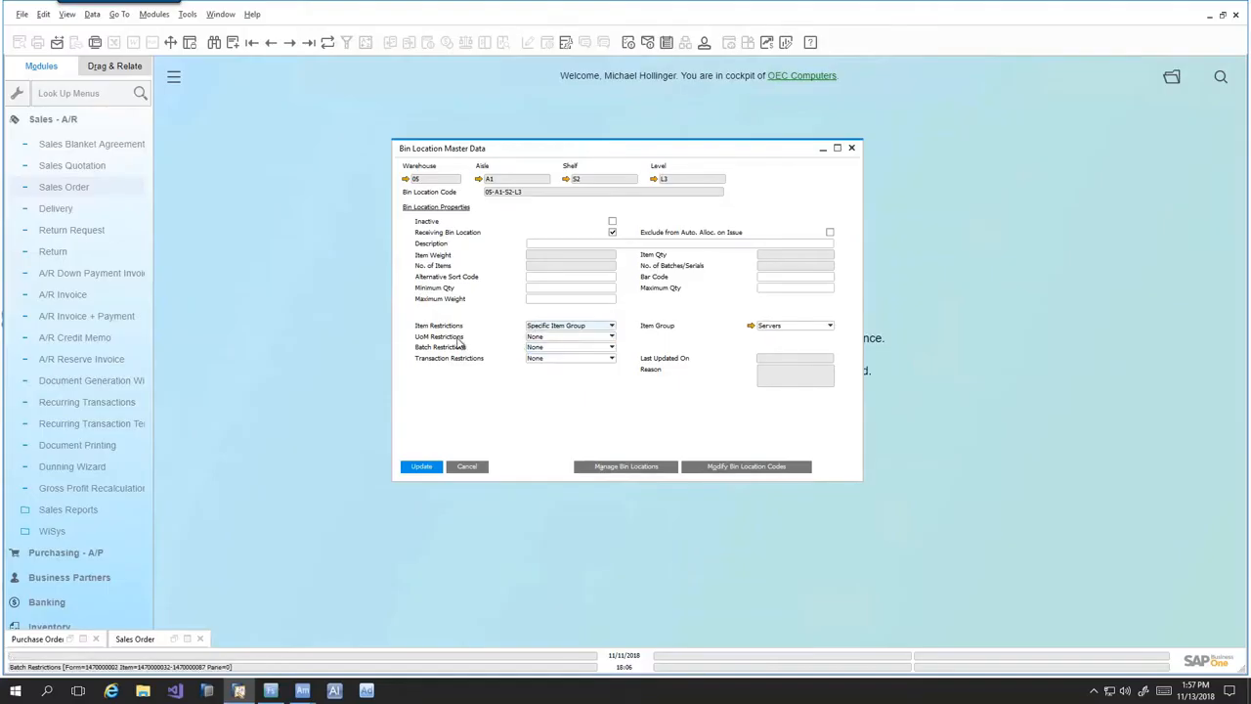
left_click(542, 337)
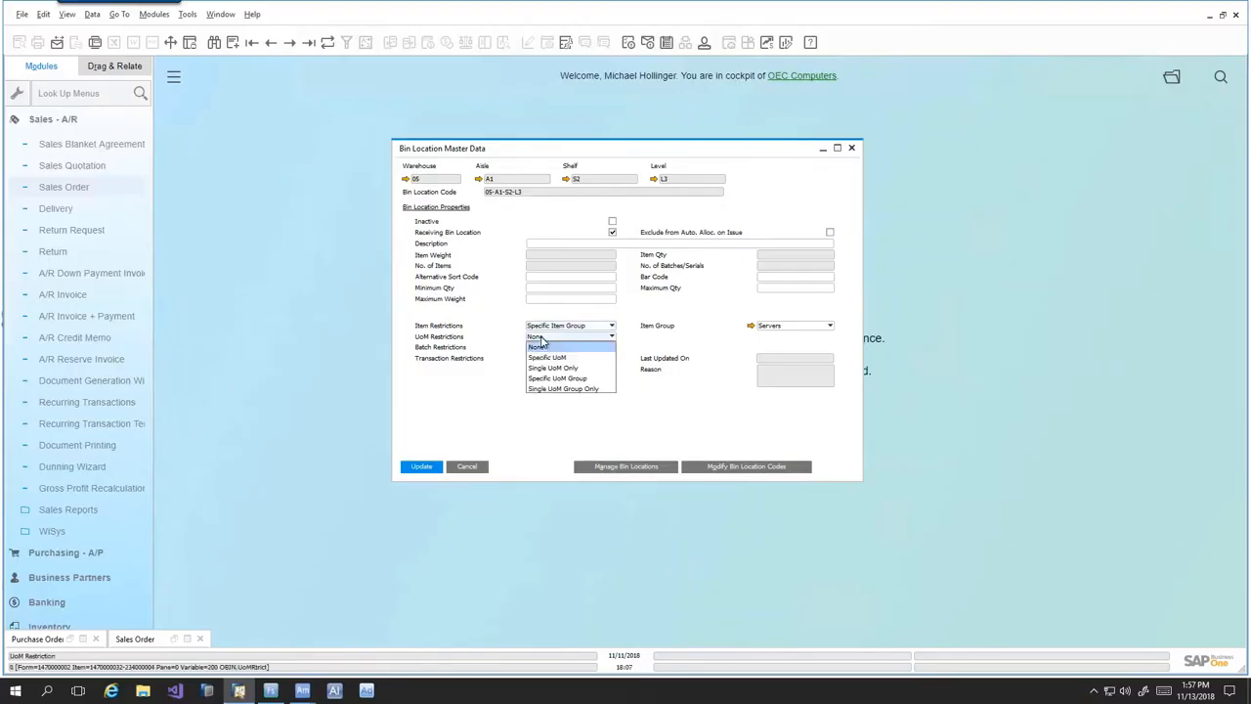
left_click(541, 344)
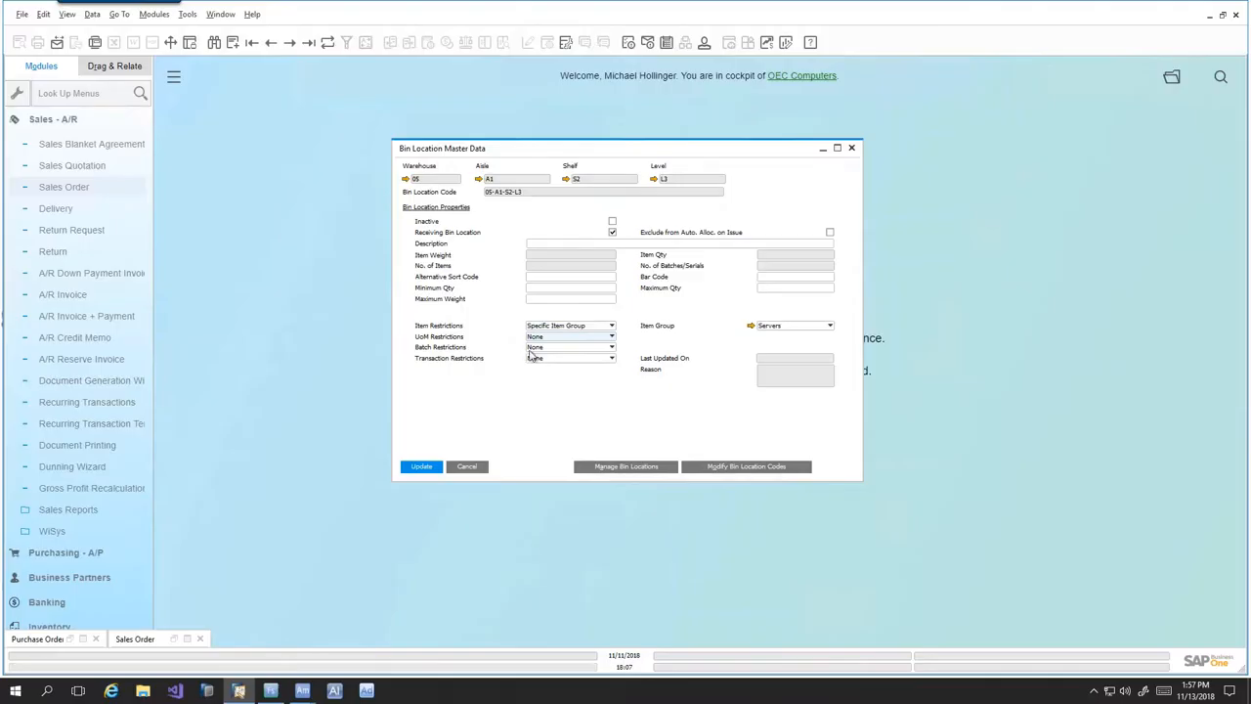
left_click(533, 349)
left_click(535, 357)
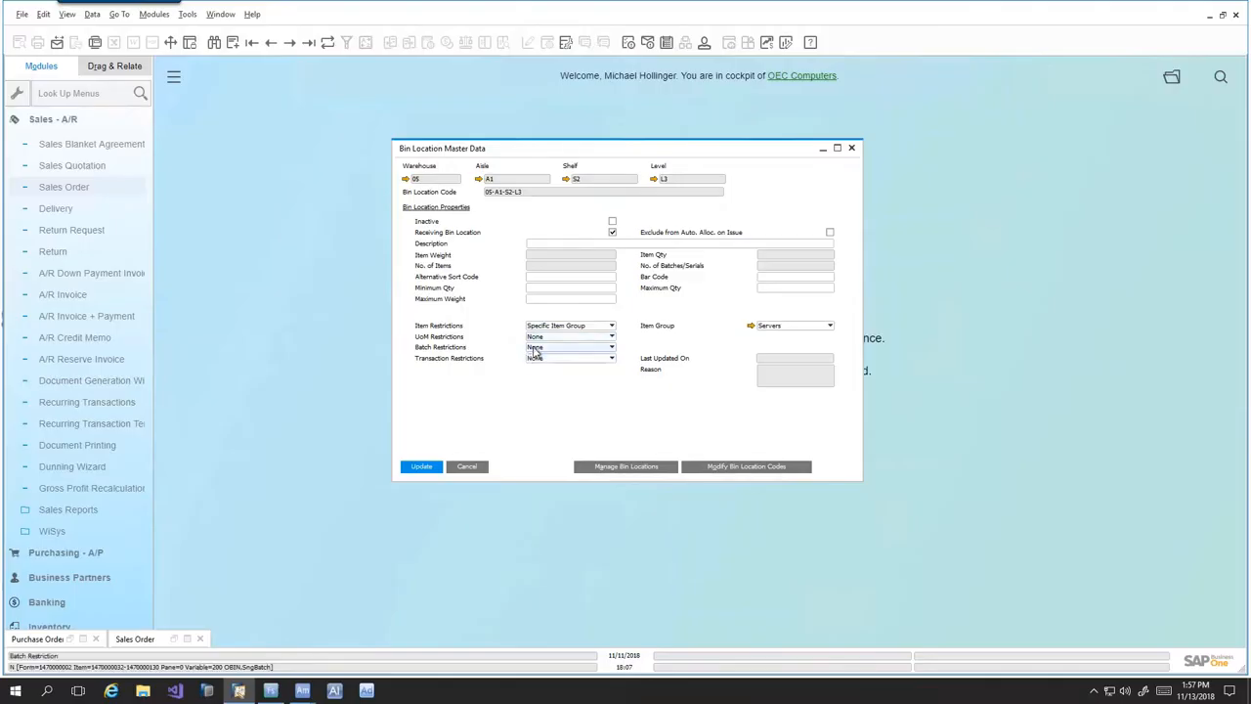
left_click(535, 349)
left_click(536, 356)
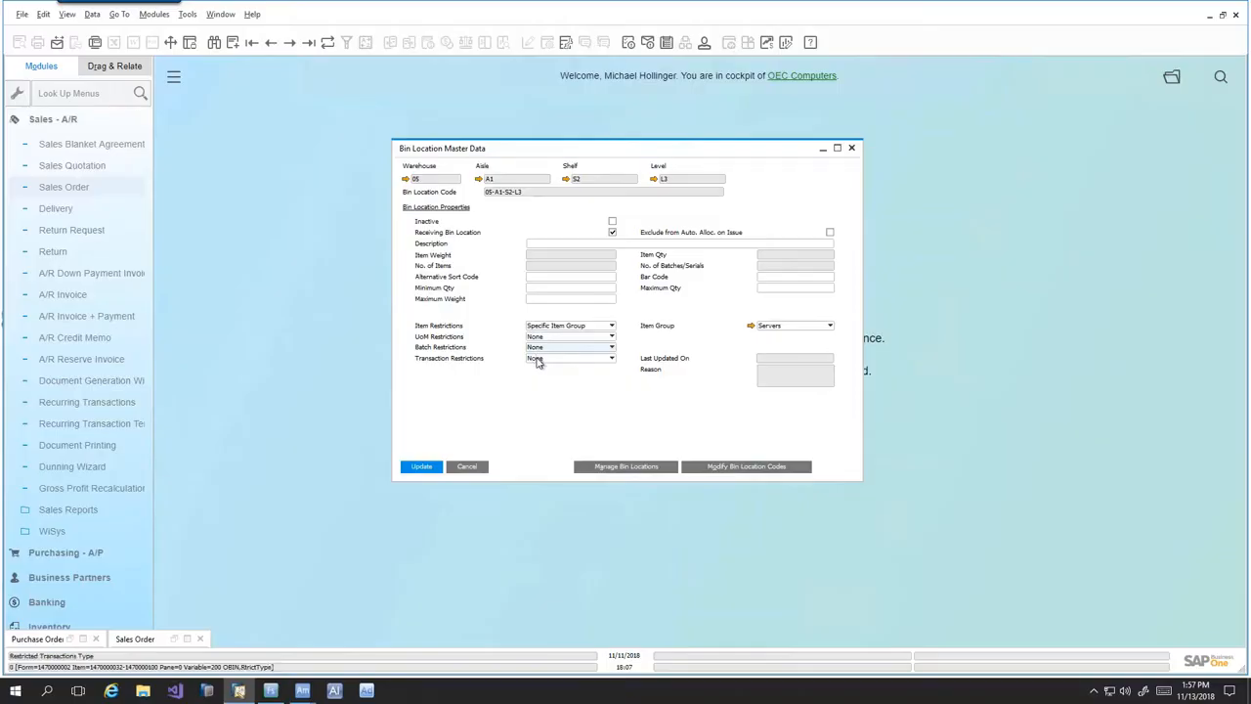
left_click(536, 360)
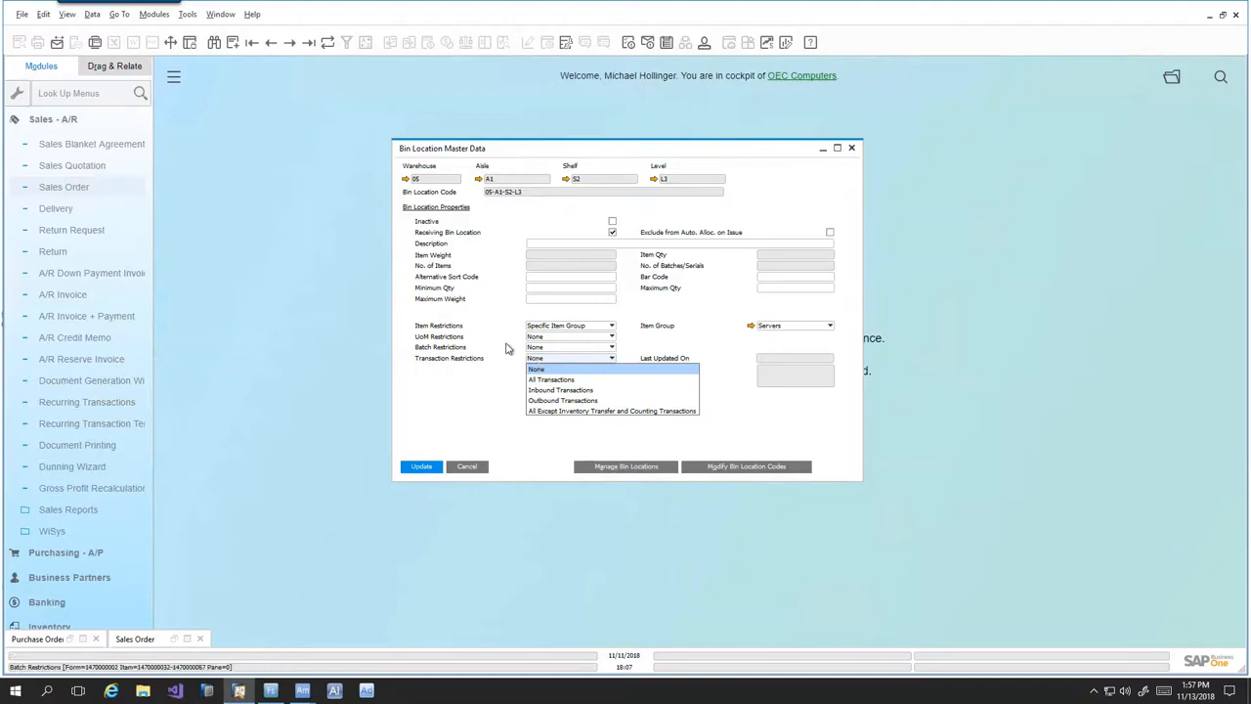
left_click(536, 369)
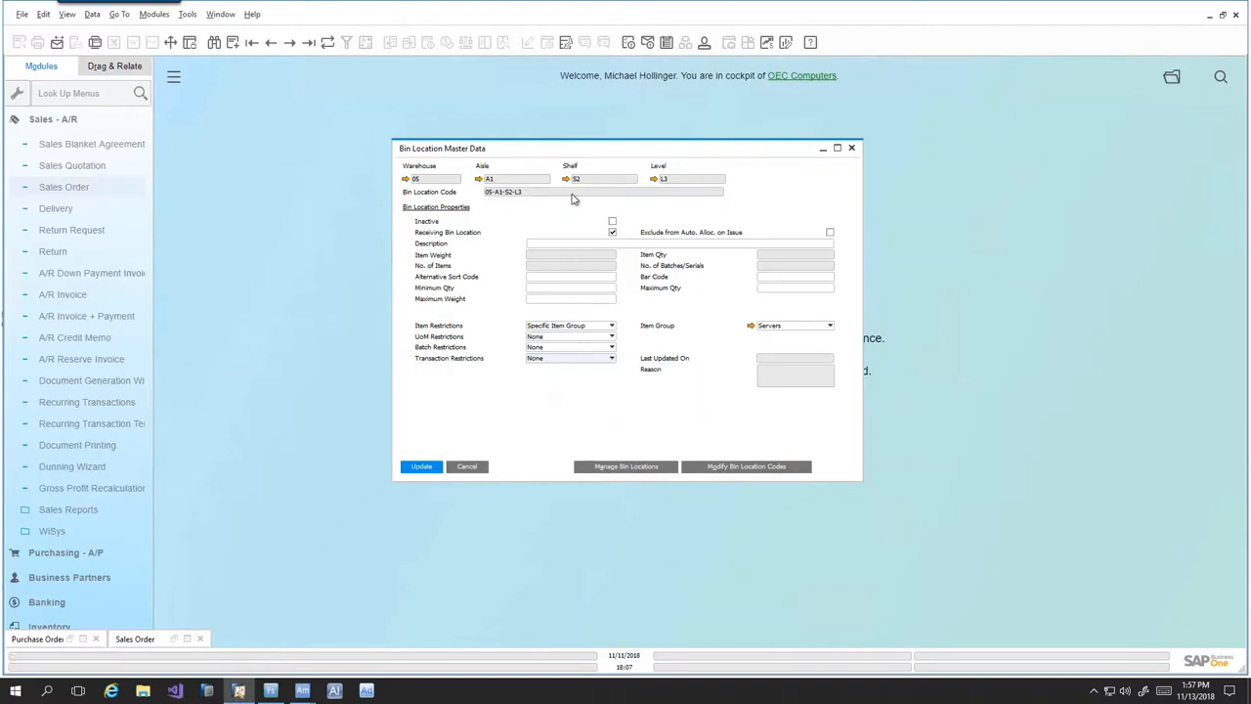
- Restrict the bin to the specific item group Servers after trying the Specific Item restriction, and update the bin location record
left_click(565, 326)
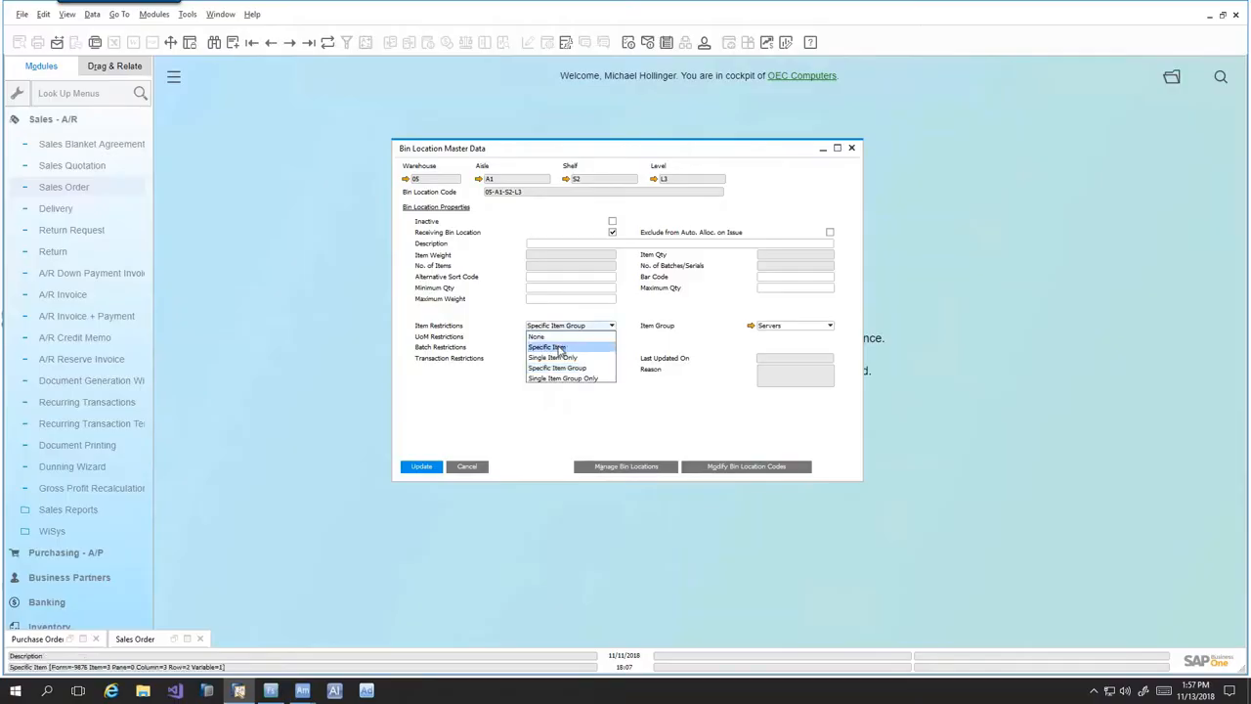
left_click(552, 347)
left_click(560, 327)
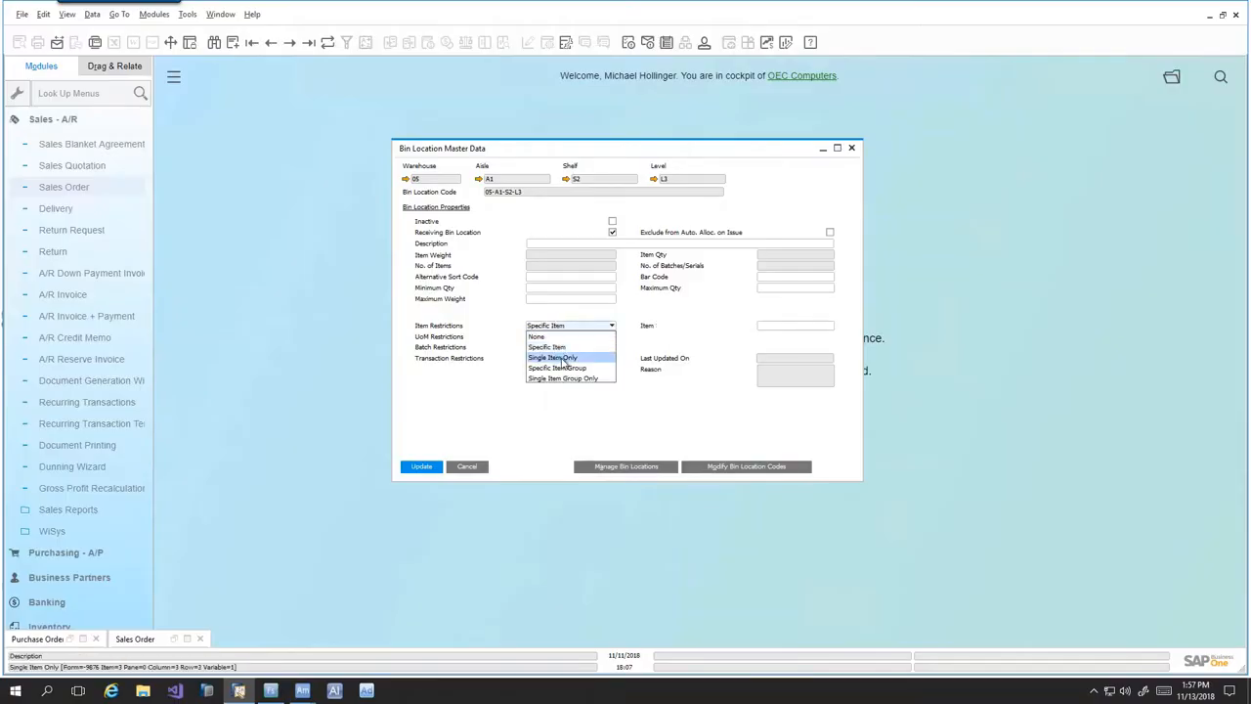
left_click(567, 368)
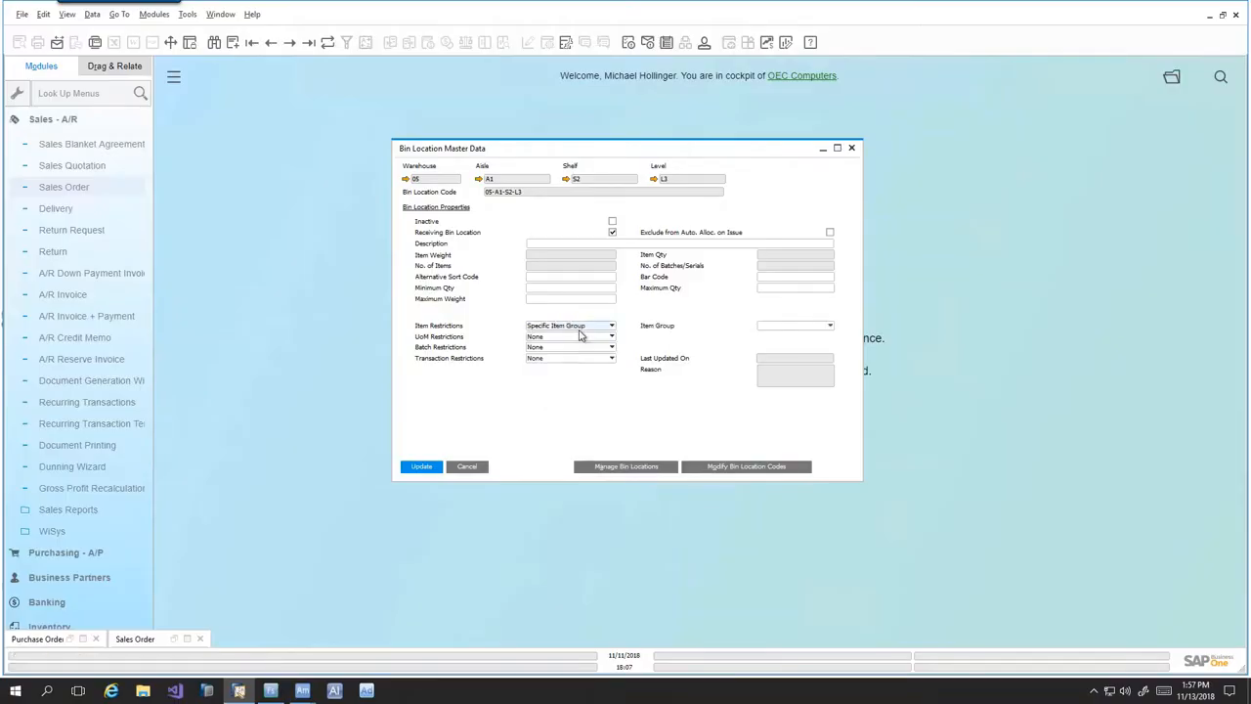
left_click(788, 327)
left_click(779, 392)
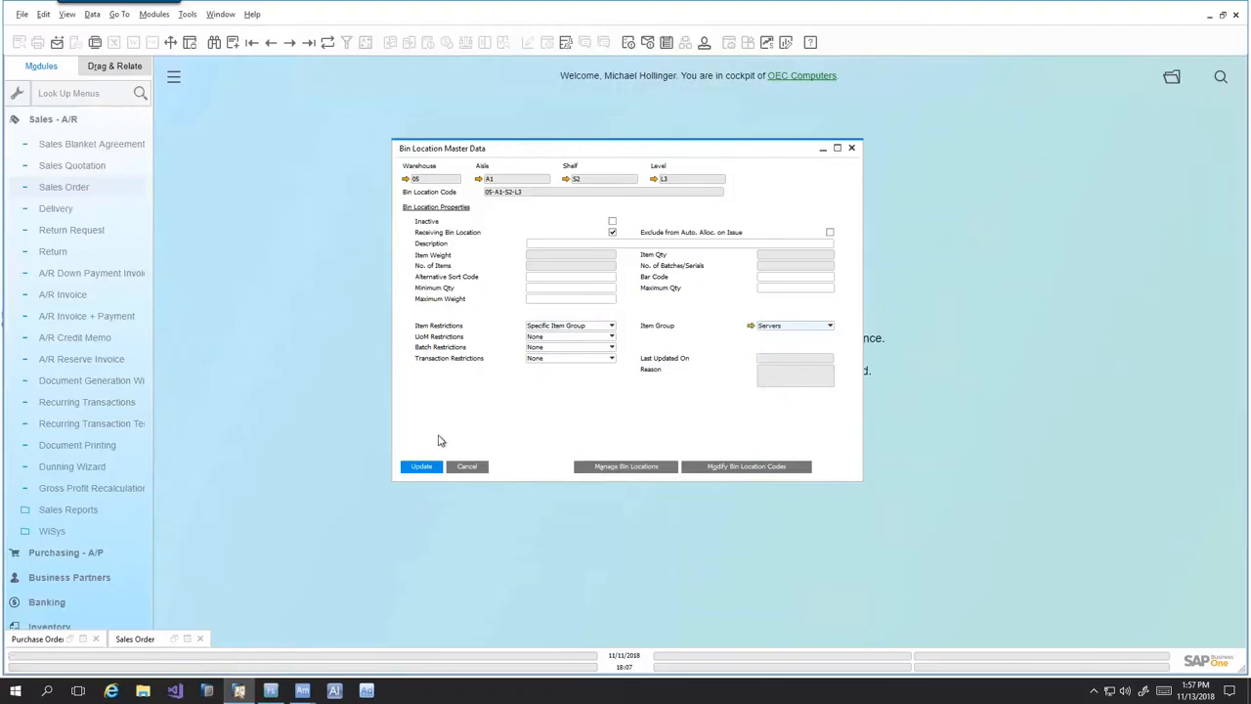
left_click(420, 466)
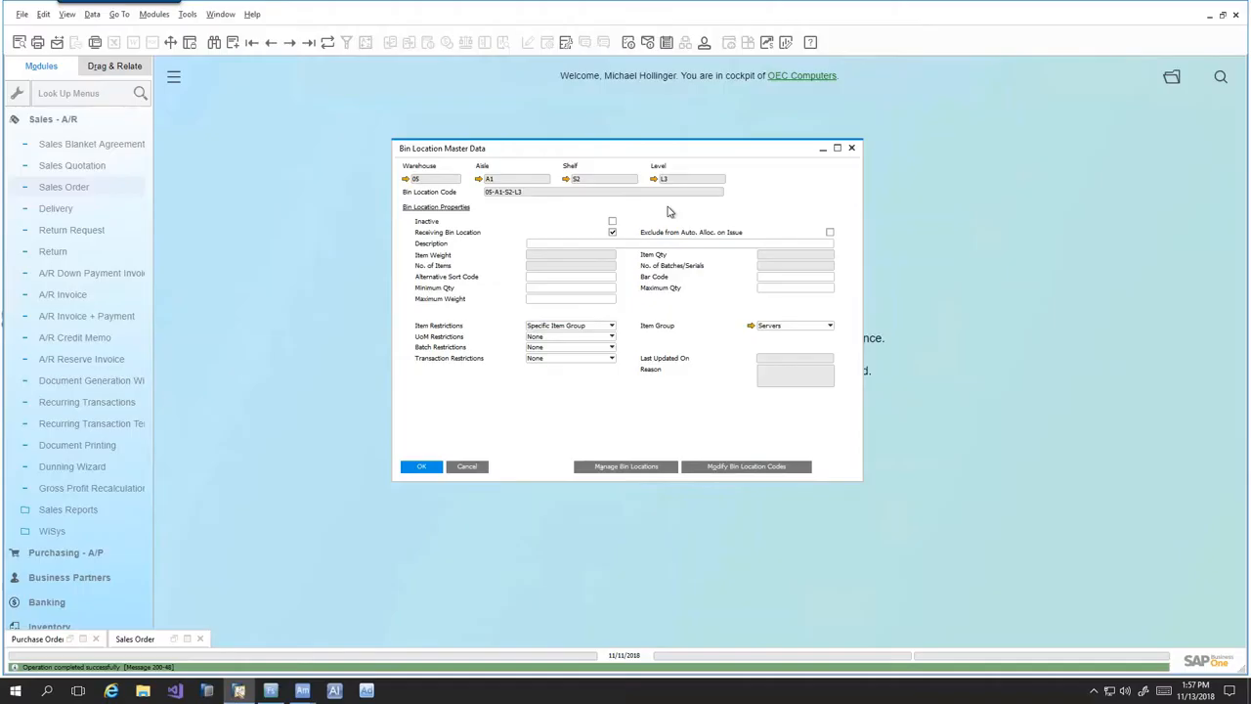
- Minimize the bin location master data and restore the minimized purchase order for Far East Imports
left_click_drag(692, 152, 678, 161)
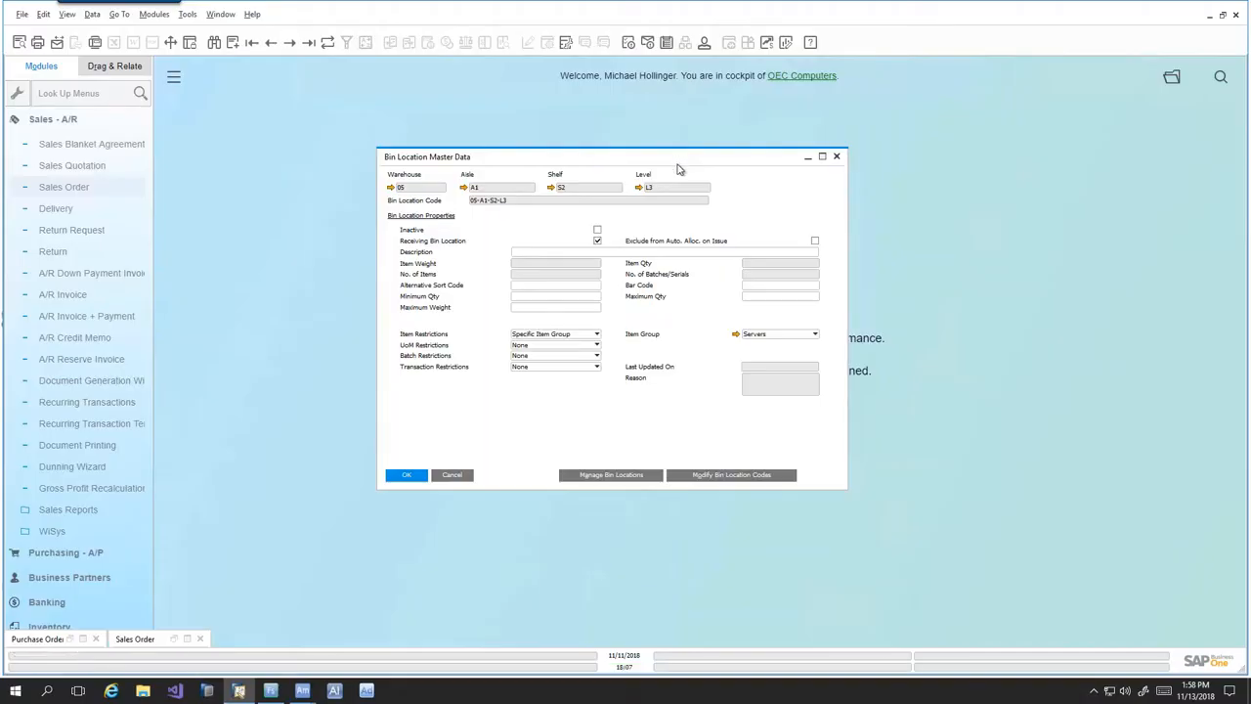
left_click(808, 157)
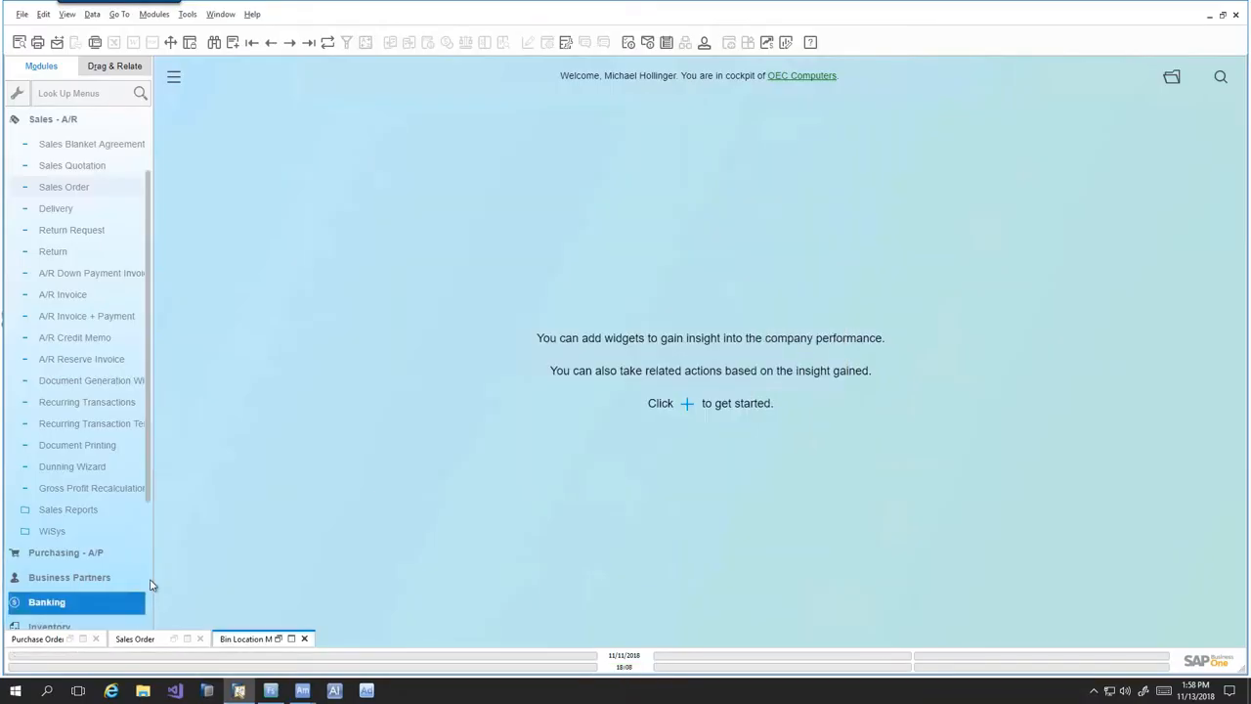
left_click(61, 639)
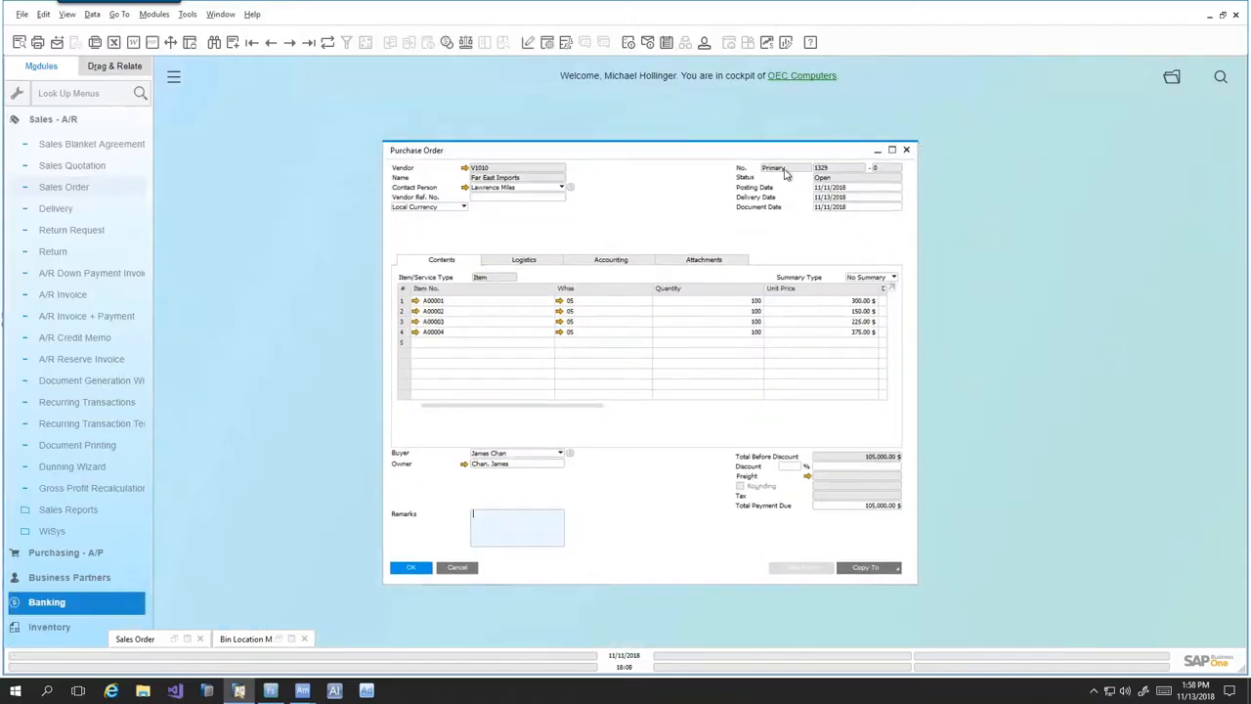
- Minimize SAP Business One, switch to Agility Mobile on the desktop, and open the Goods Receipt PO function
left_click(1215, 16)
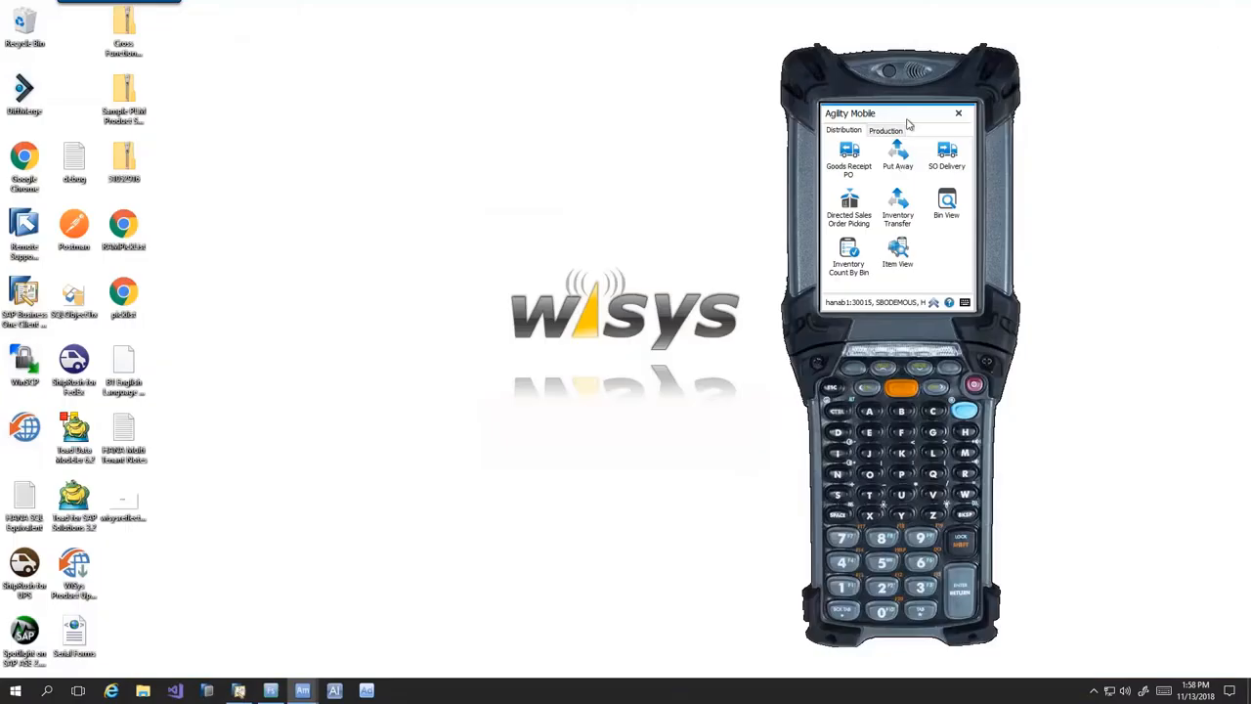
left_click_drag(908, 119, 907, 121)
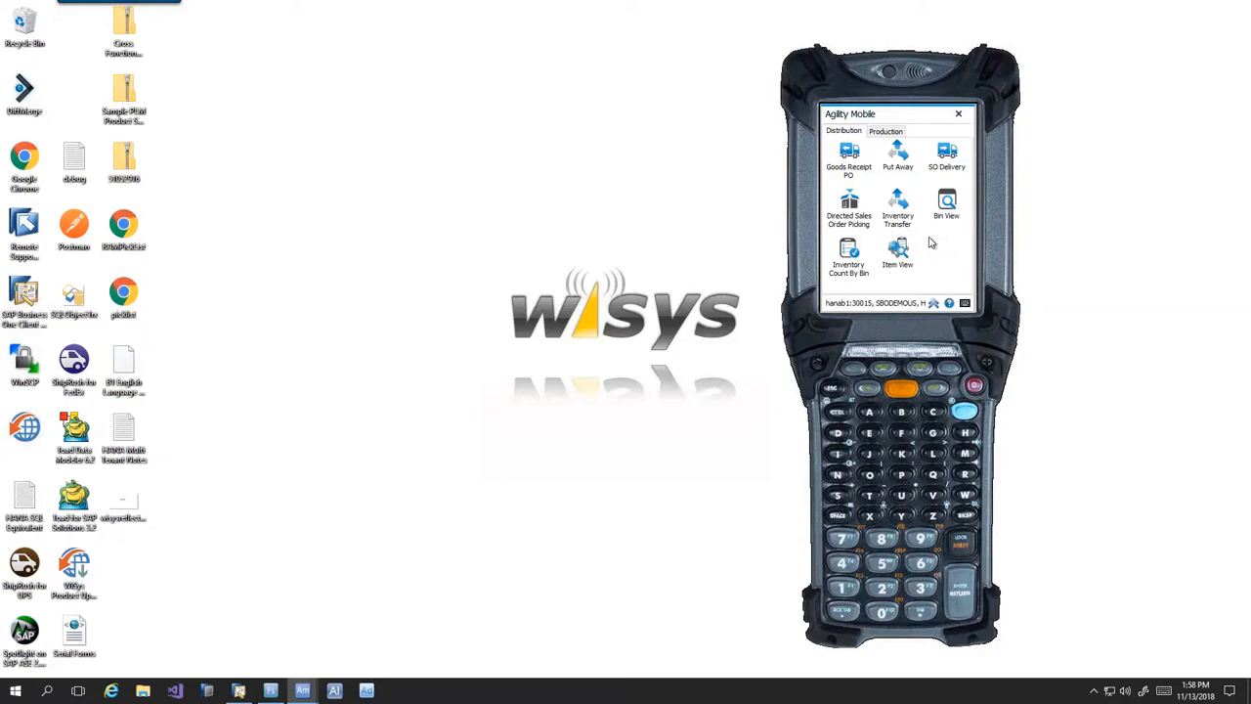
left_click(861, 171)
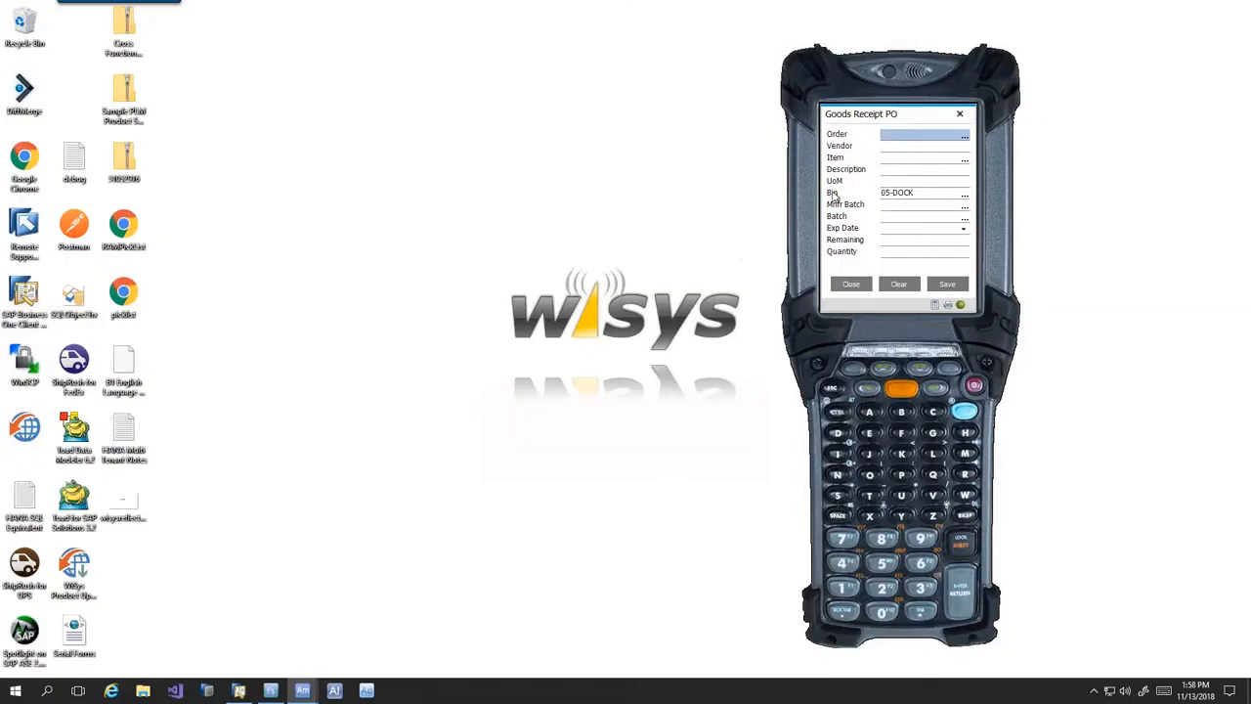
type("1329")
key("BackSpace")
key("BackSpace")
key("BackSpace")
key("BackSpace")
left_click(965, 136)
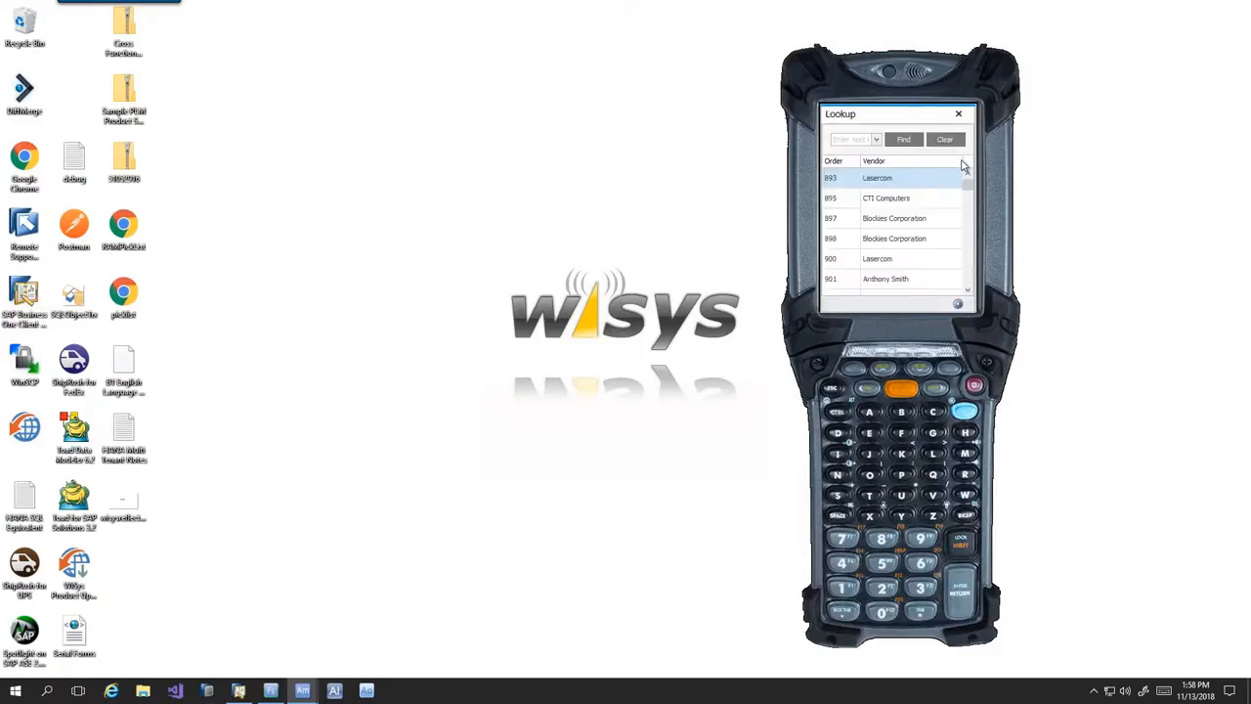
left_click(959, 115)
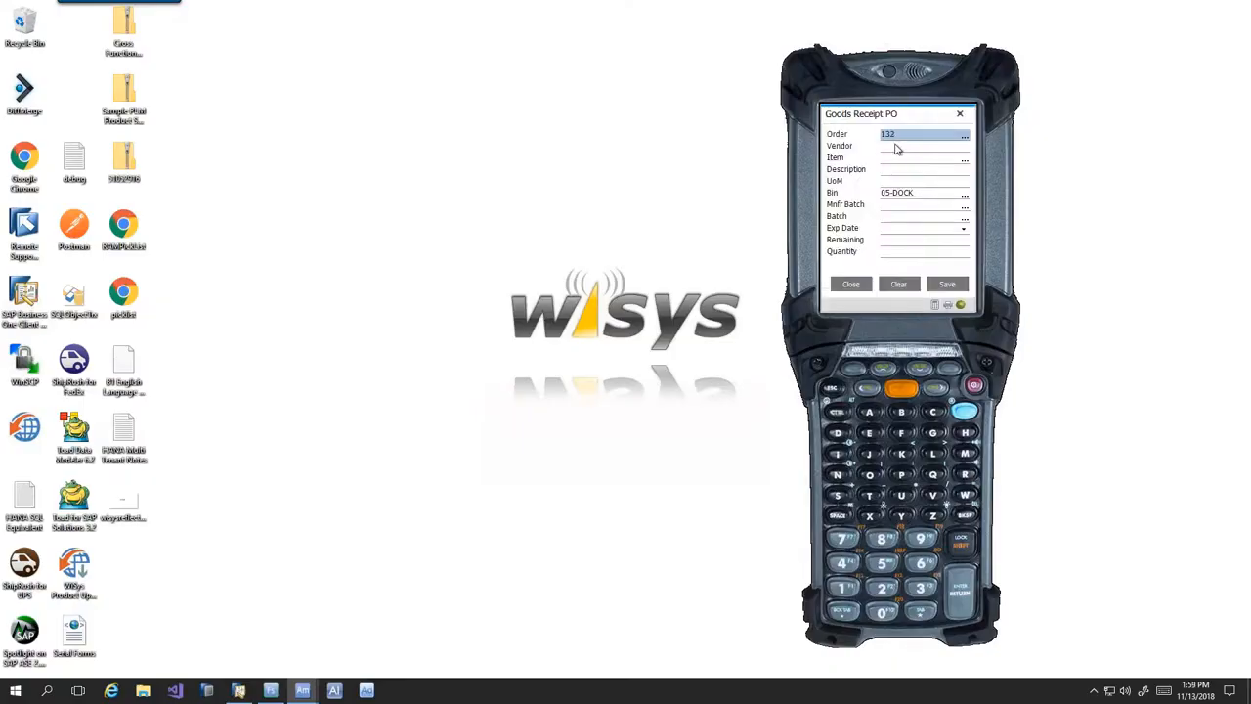
- Load the Far East Imports purchase order, receive 100 of item A00001 into bin 05-DOCK, and dismiss the label preview
type("1329")
key("Return")
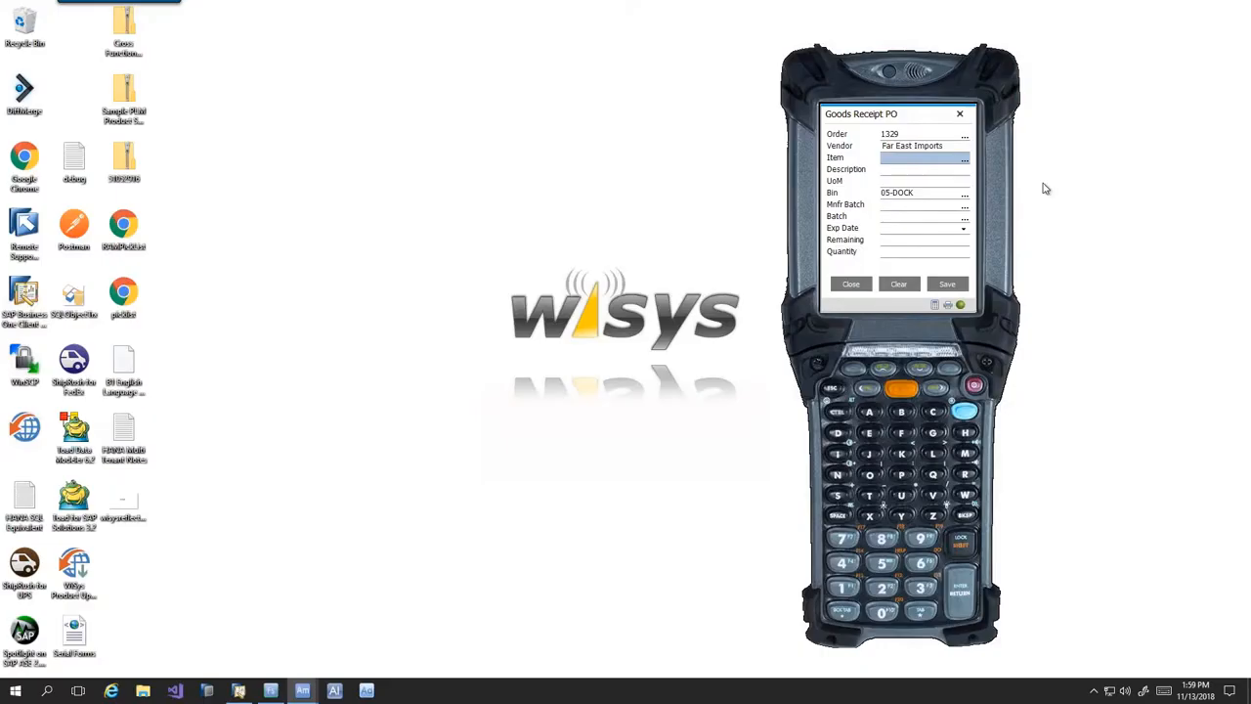
type("A00001")
key("Return")
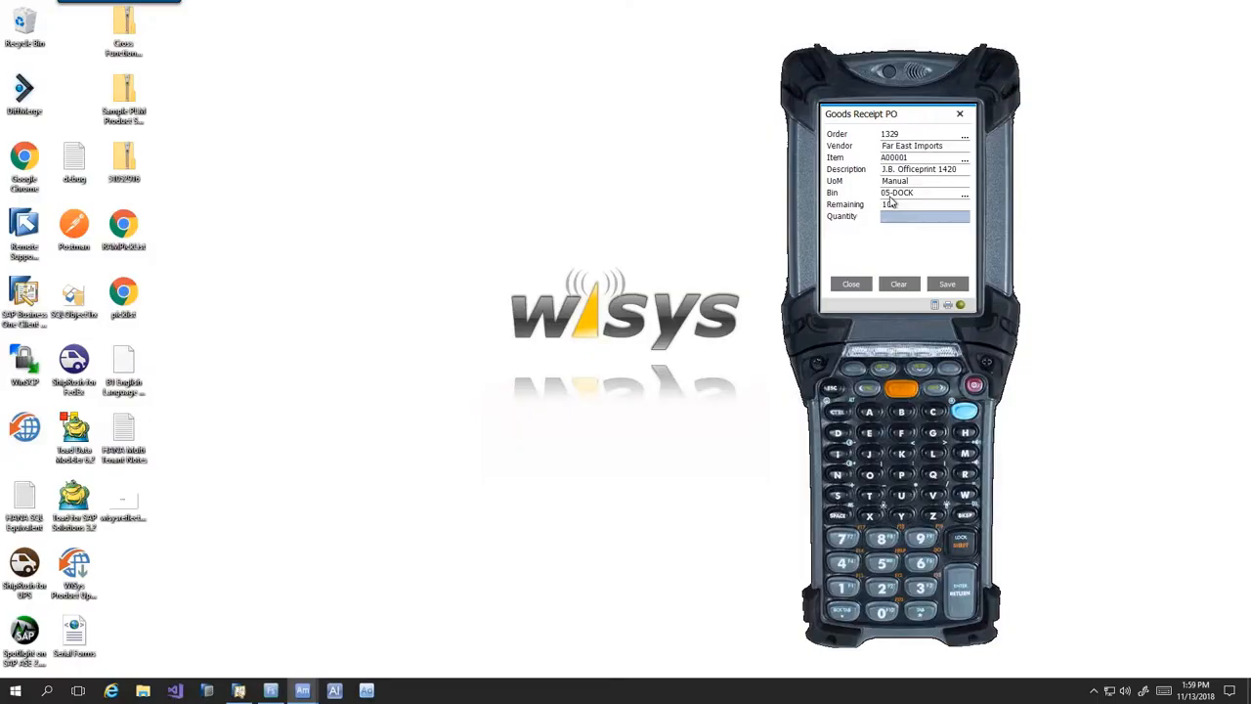
type("100")
key("Return")
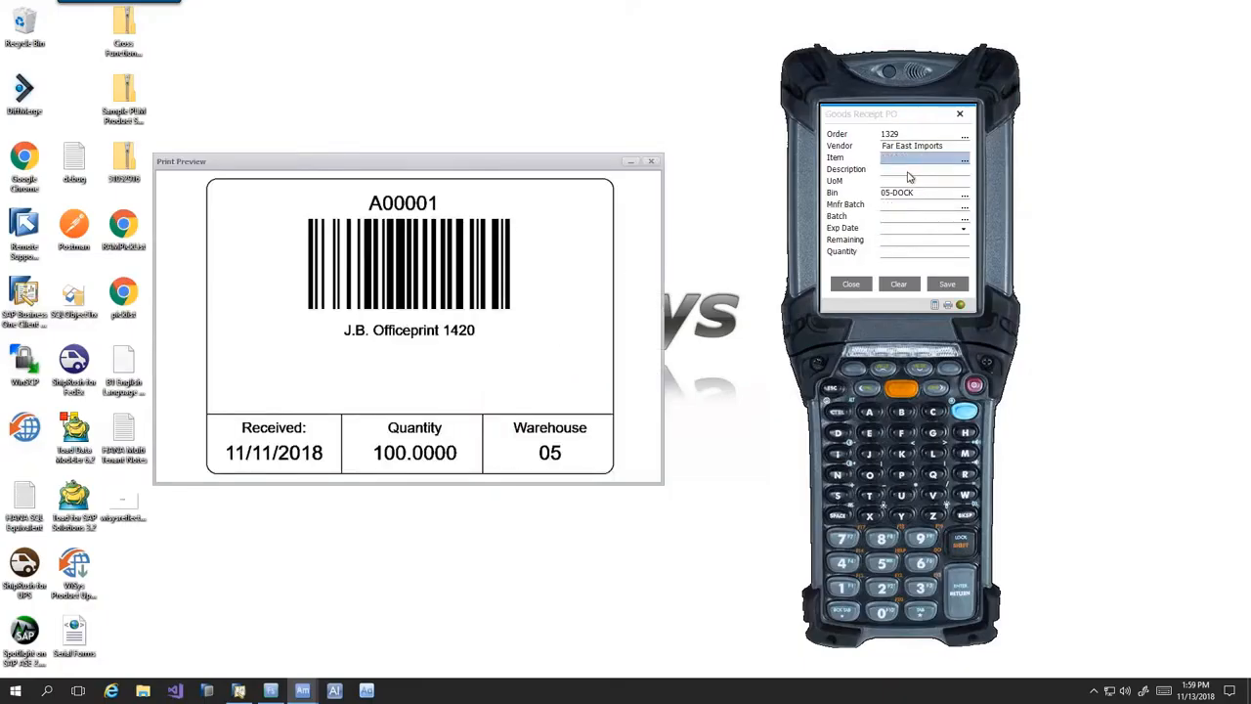
left_click_drag(505, 161, 561, 90)
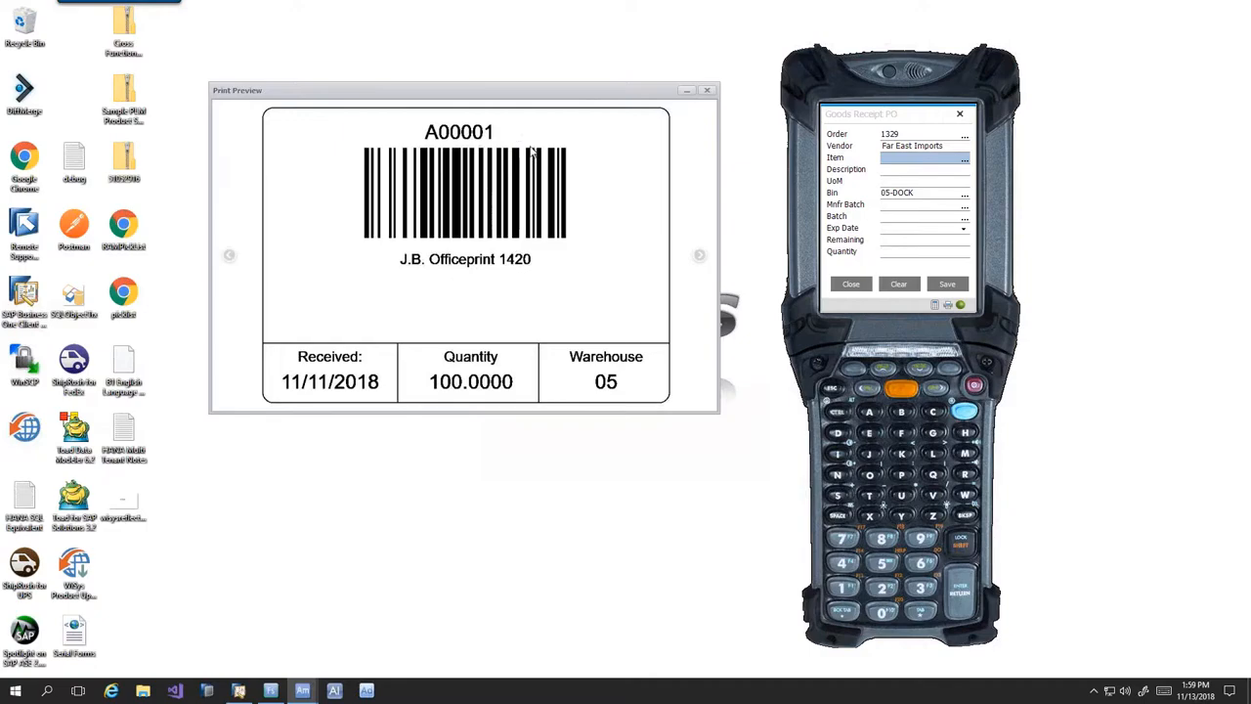
left_click(708, 94)
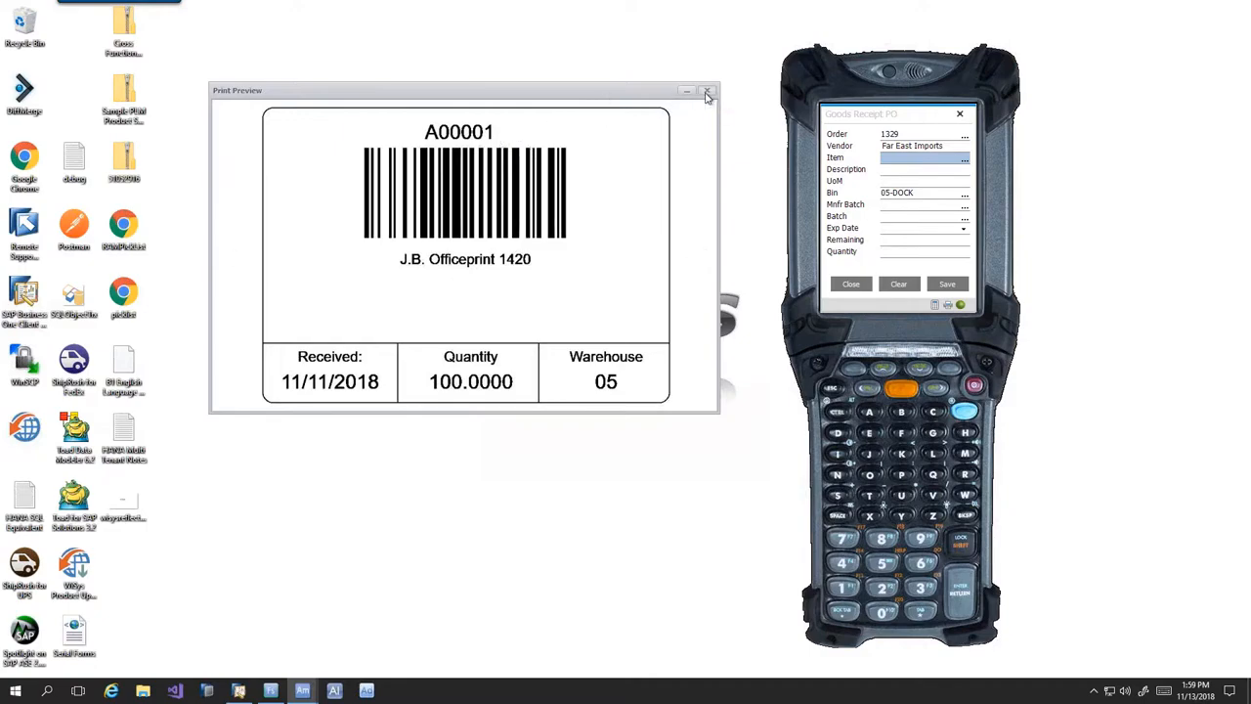
- Review the printers available for the POReceiving label, keep Print To Screen, and return to the goods receipt
left_click(948, 306)
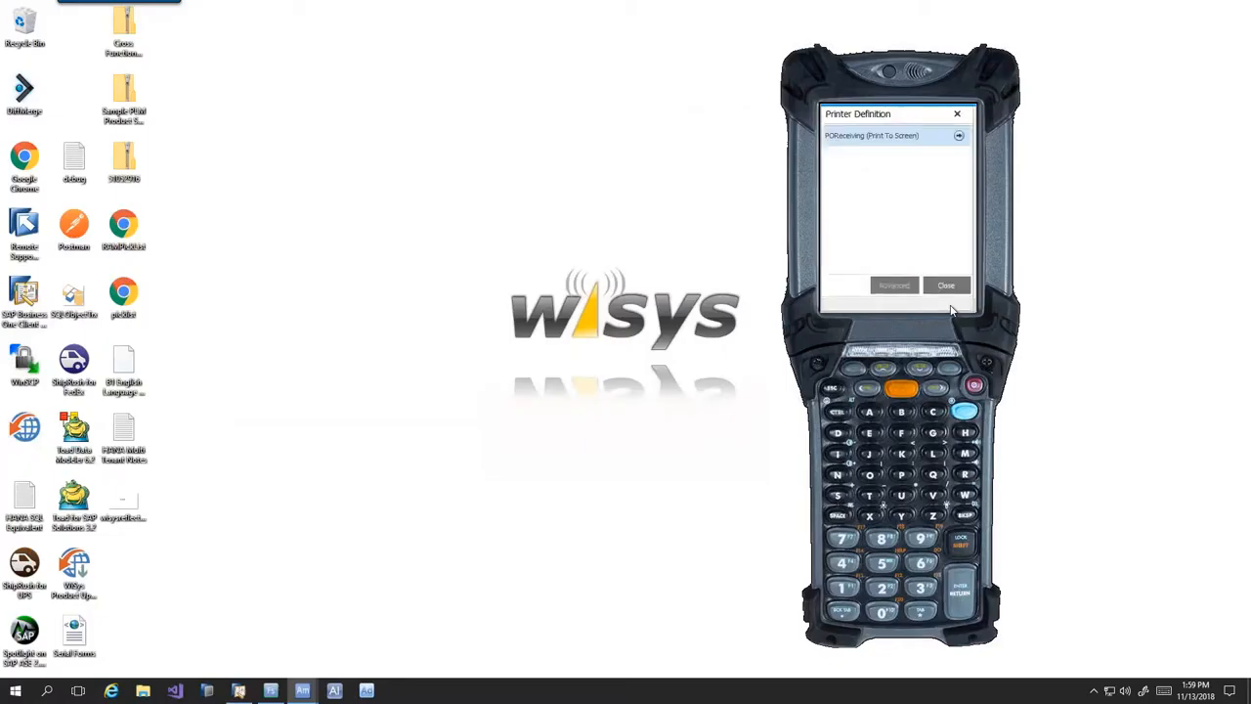
left_click(894, 140)
scroll(885, 156, "down", 2)
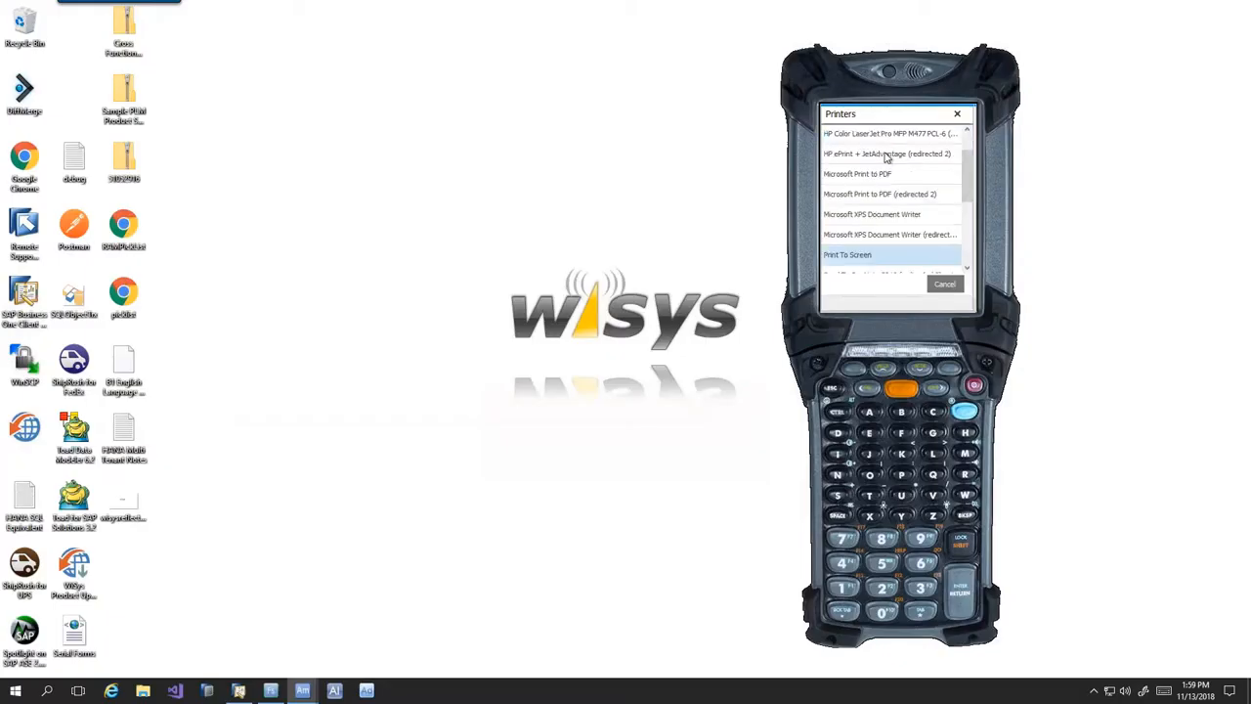
scroll(884, 210, "down", 1)
left_click(880, 240)
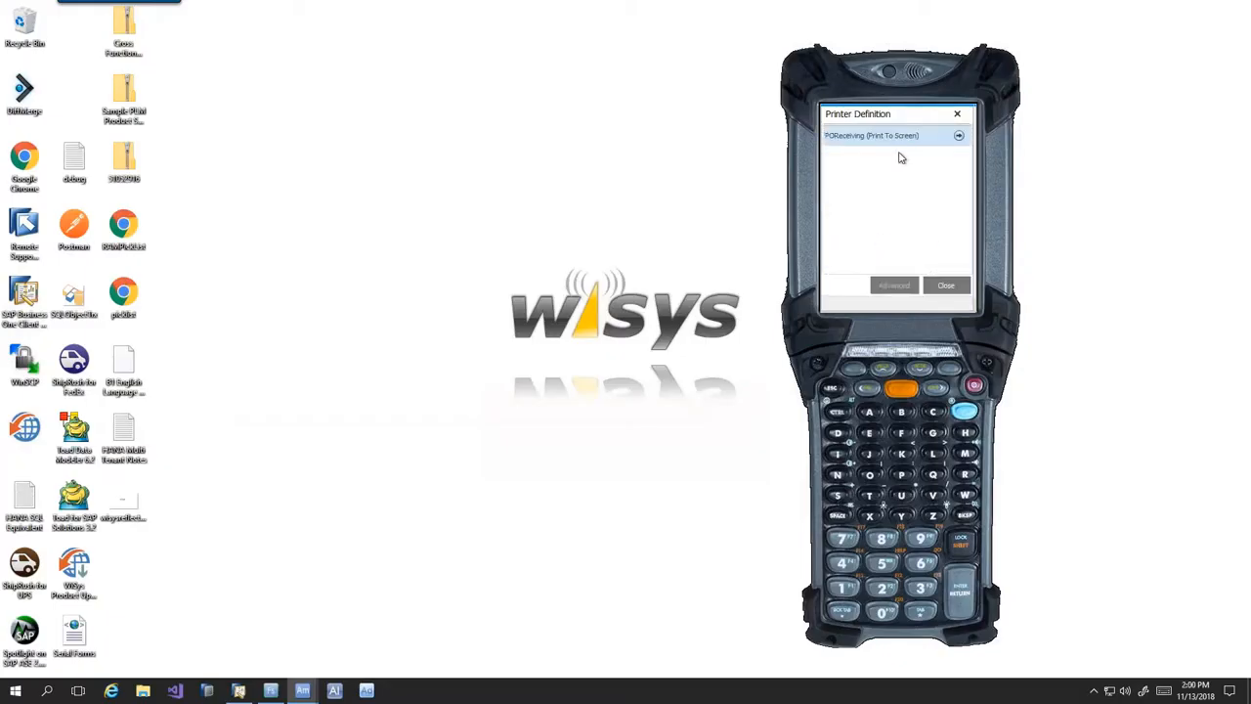
left_click(943, 285)
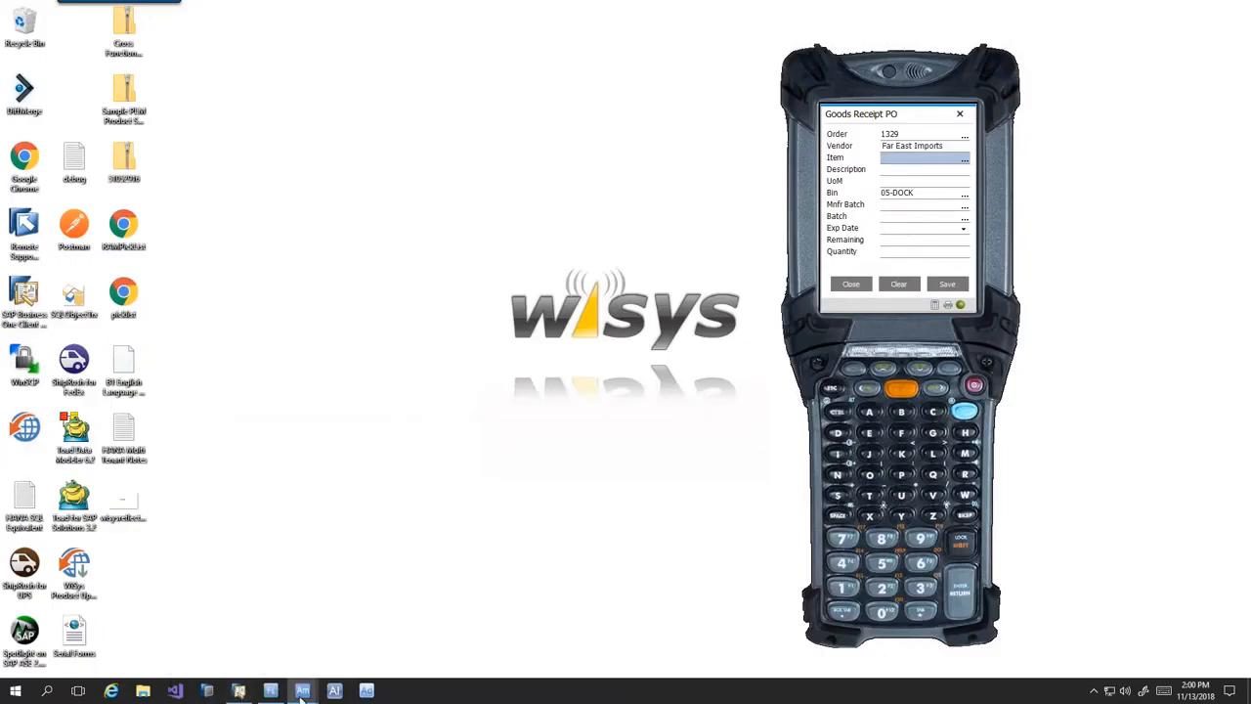
- Switch to SAP Business One and open Document Management from the WiSys document options
left_click(239, 691)
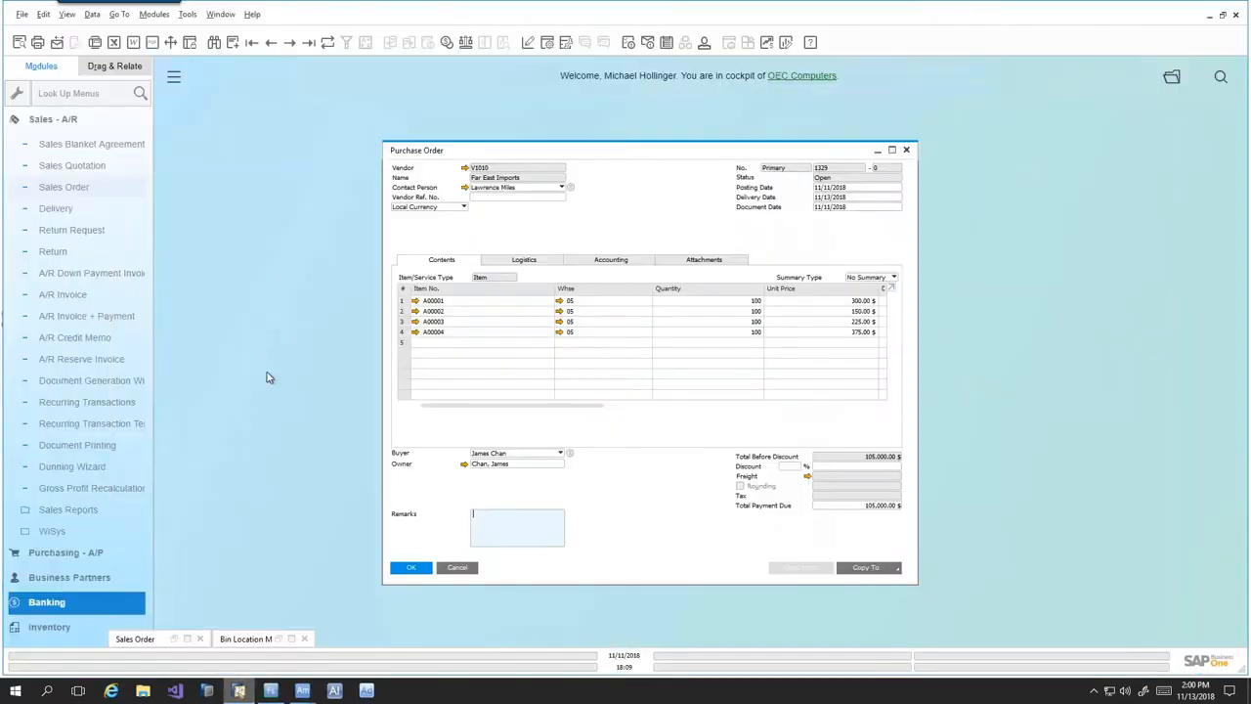
scroll(49, 626, "down", 5)
left_click(44, 631)
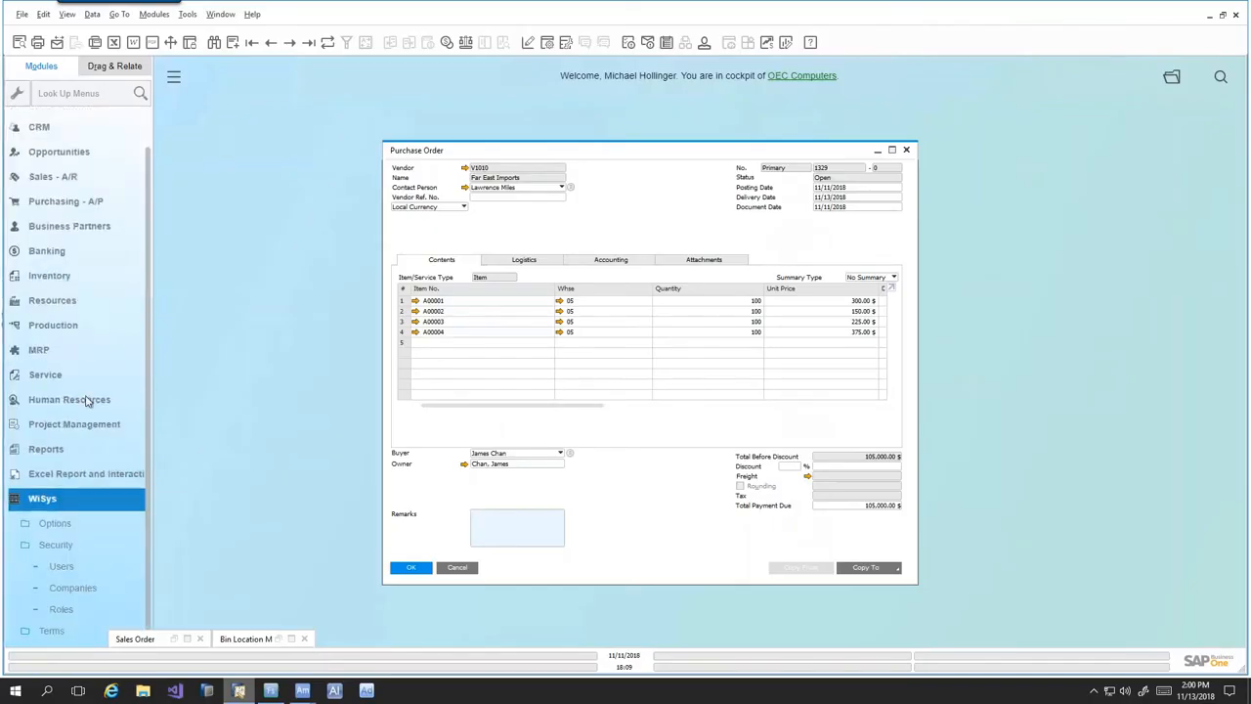
left_click(57, 544)
left_click(54, 523)
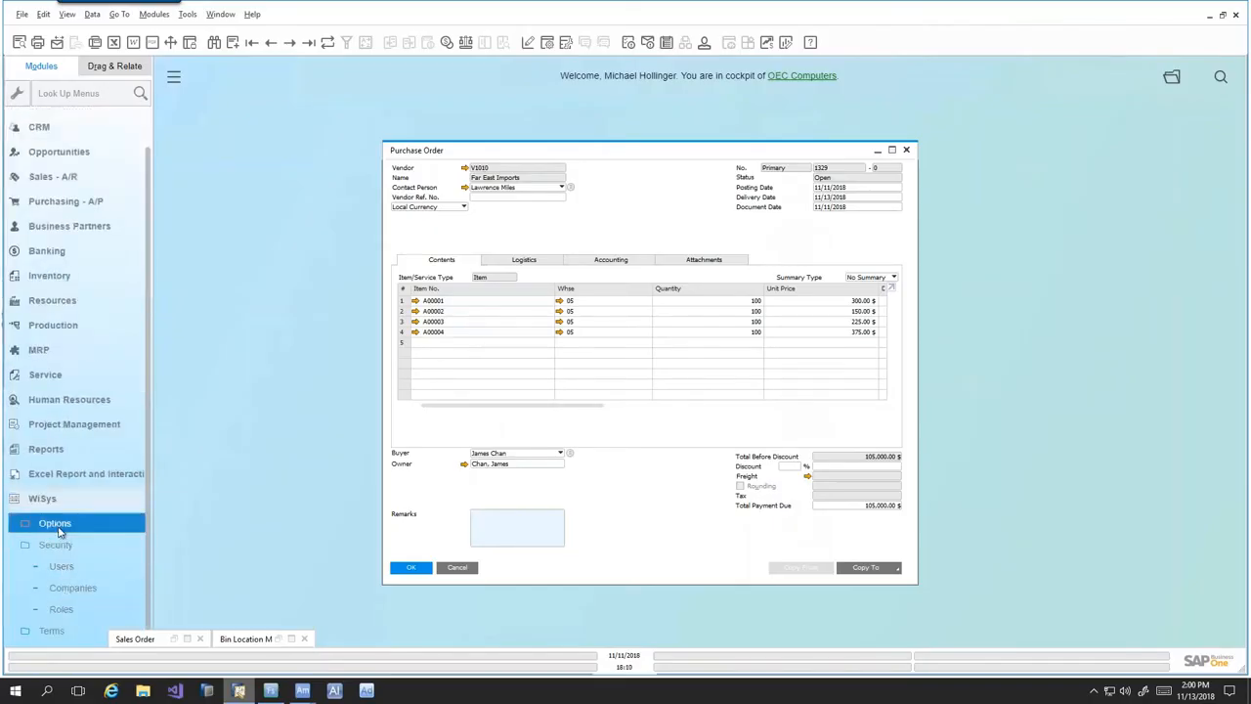
scroll(75, 576, "down", 3)
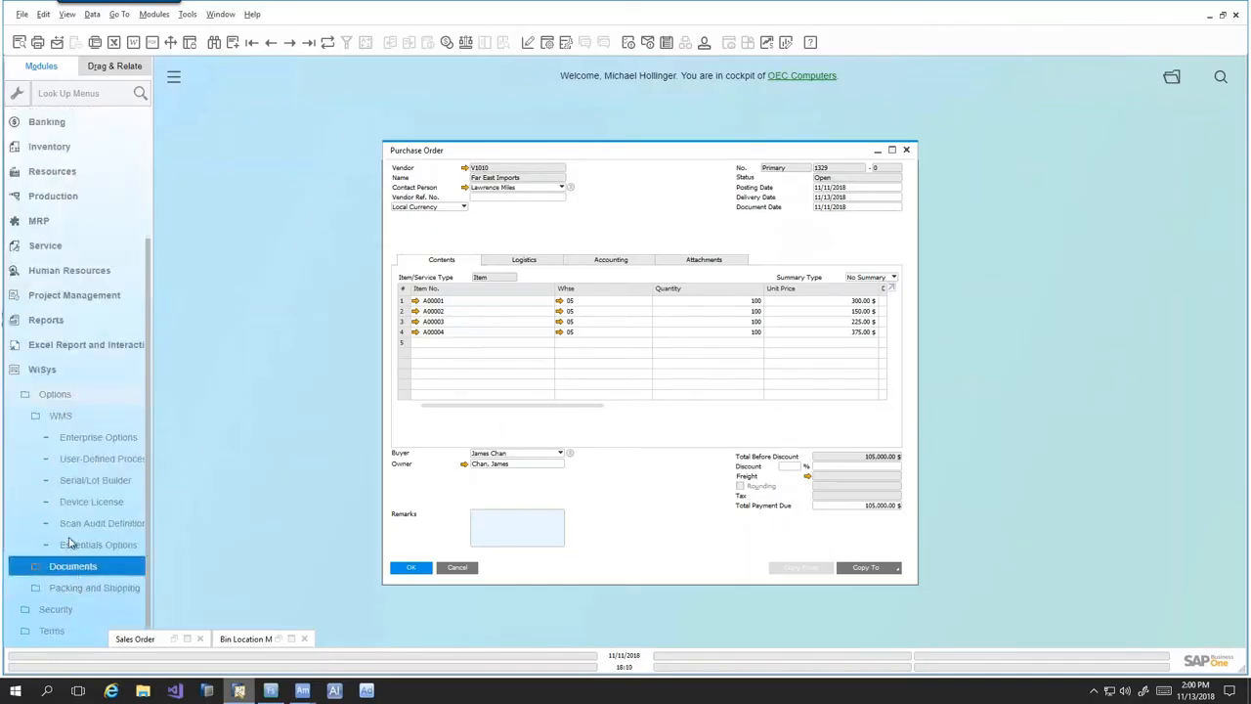
left_click(73, 567)
left_click(83, 525)
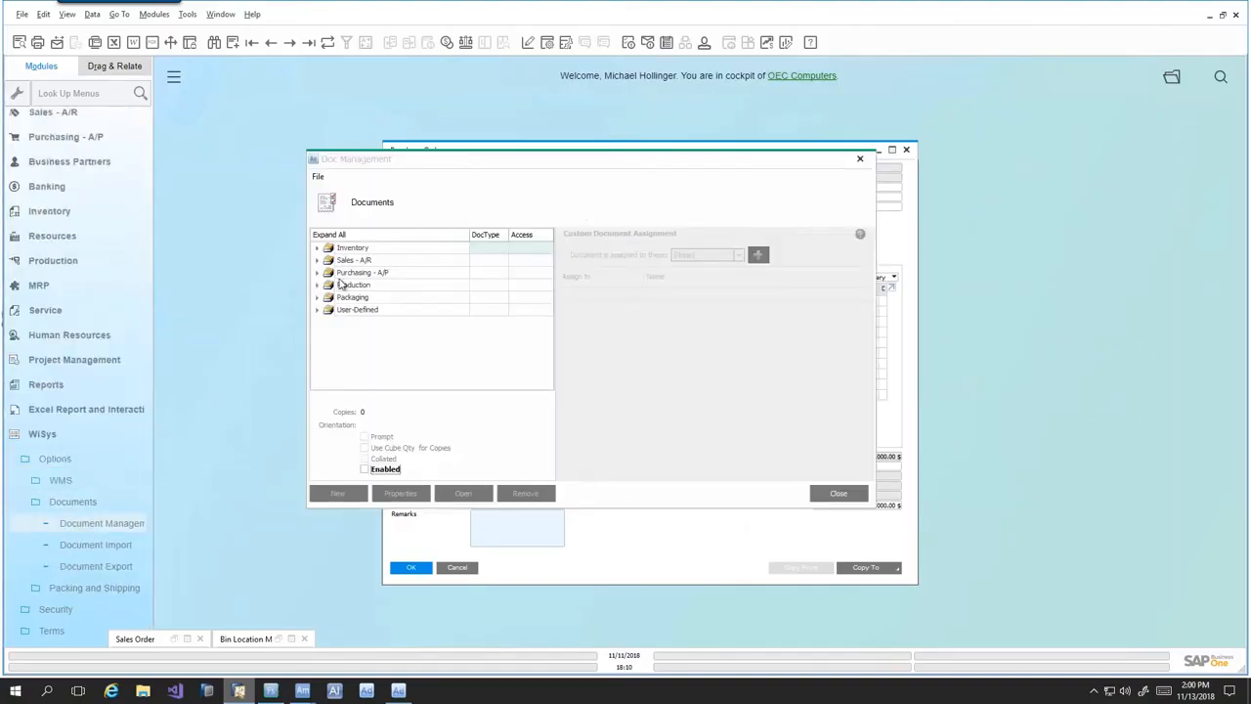
- Select the POReceiving document under Purchasing - A/P and examine its custom document assignment options
left_click(318, 278)
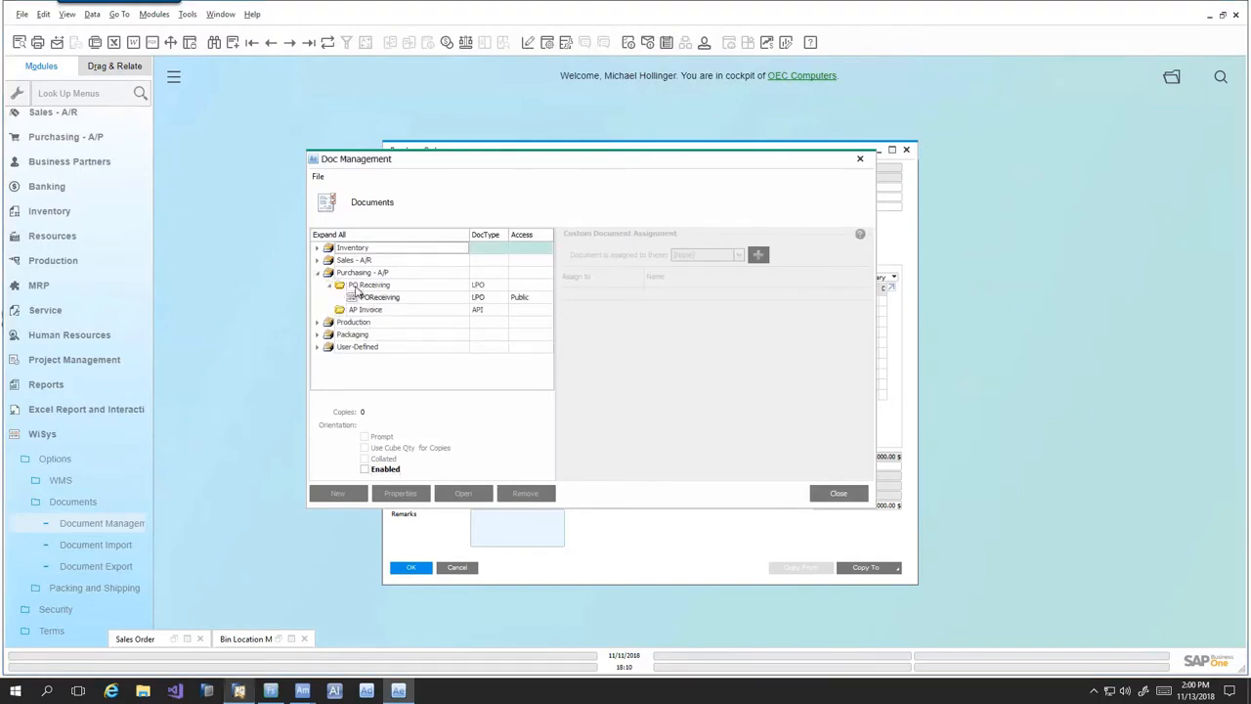
left_click(394, 297)
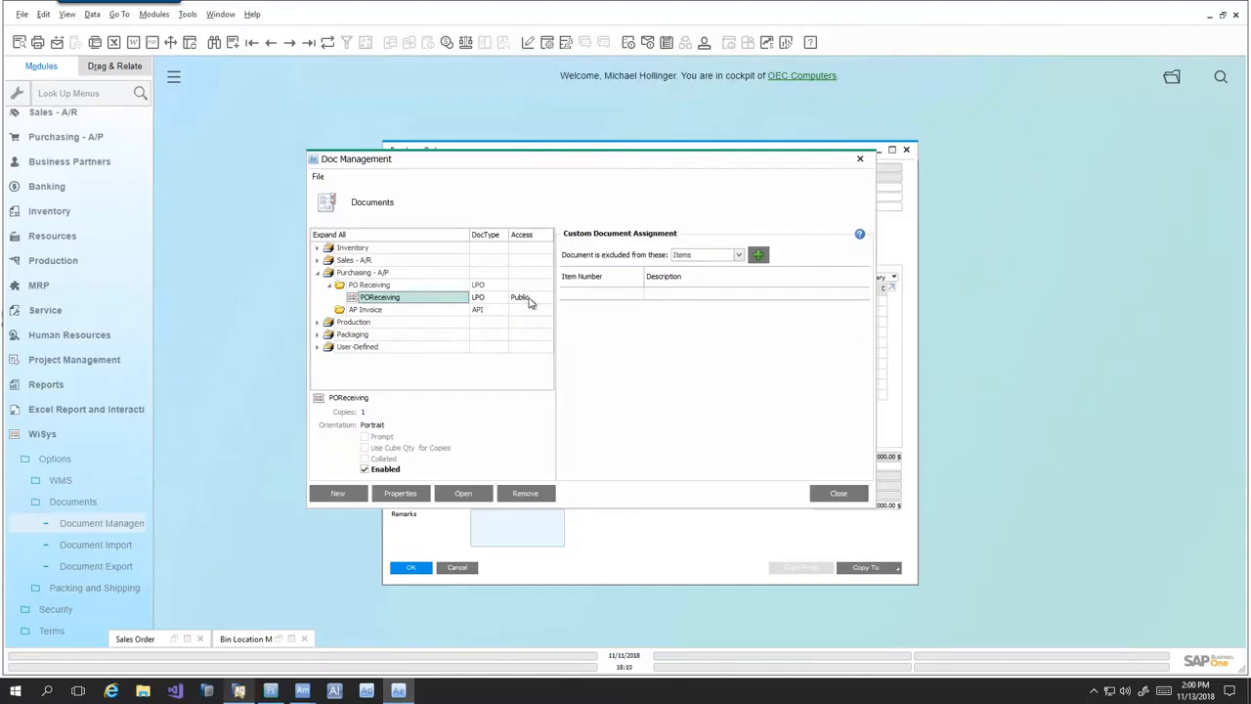
left_click(684, 258)
left_click(675, 261)
- Try Private access for the POReceiving document, and set it back to Public
left_click(529, 299)
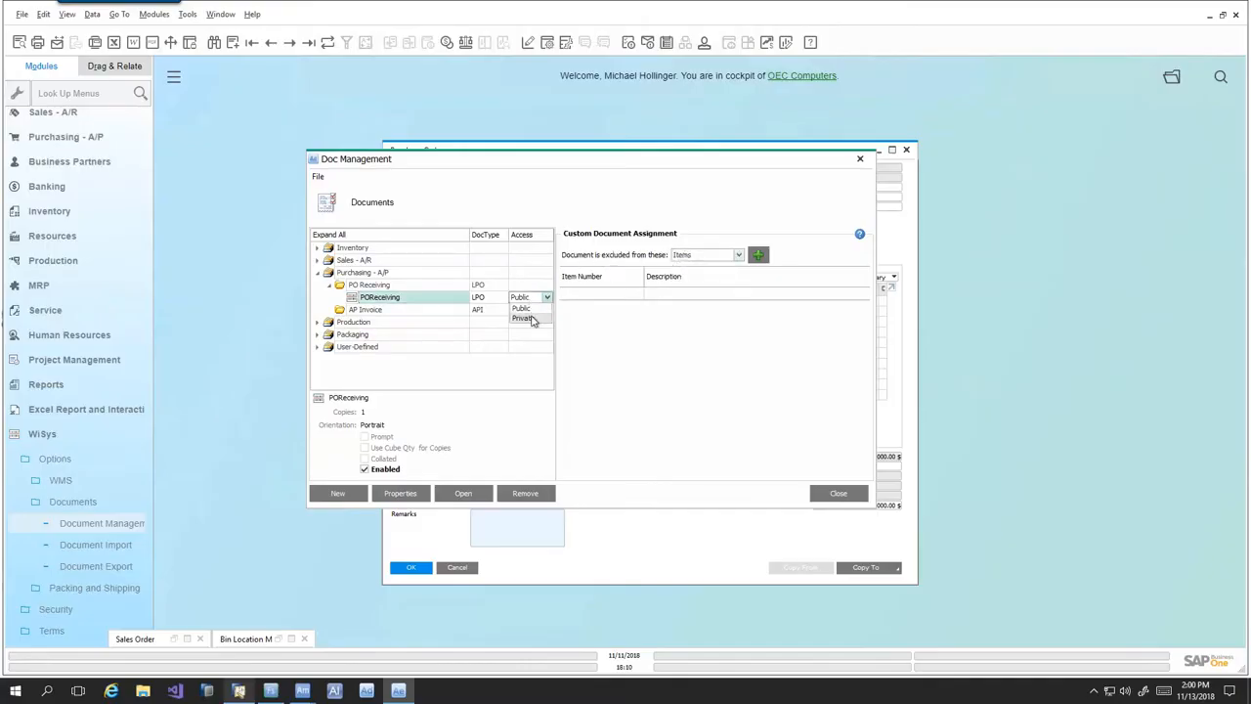
left_click(523, 319)
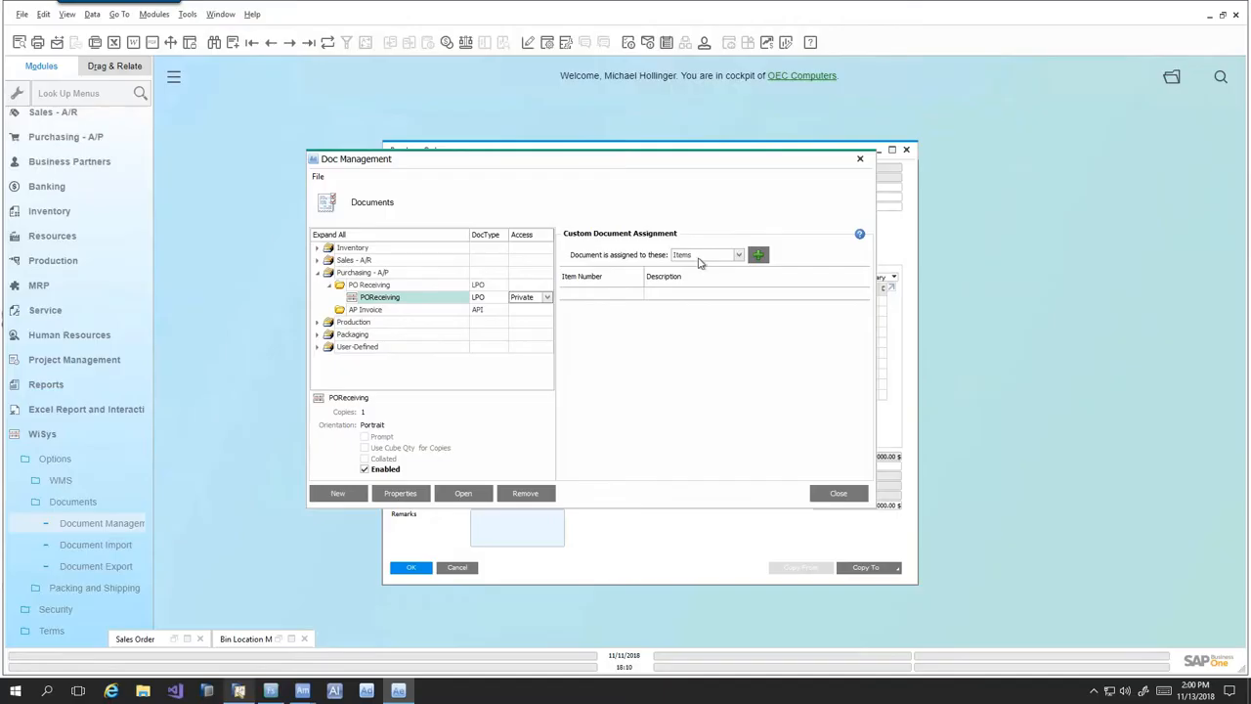
left_click(541, 299)
left_click(522, 308)
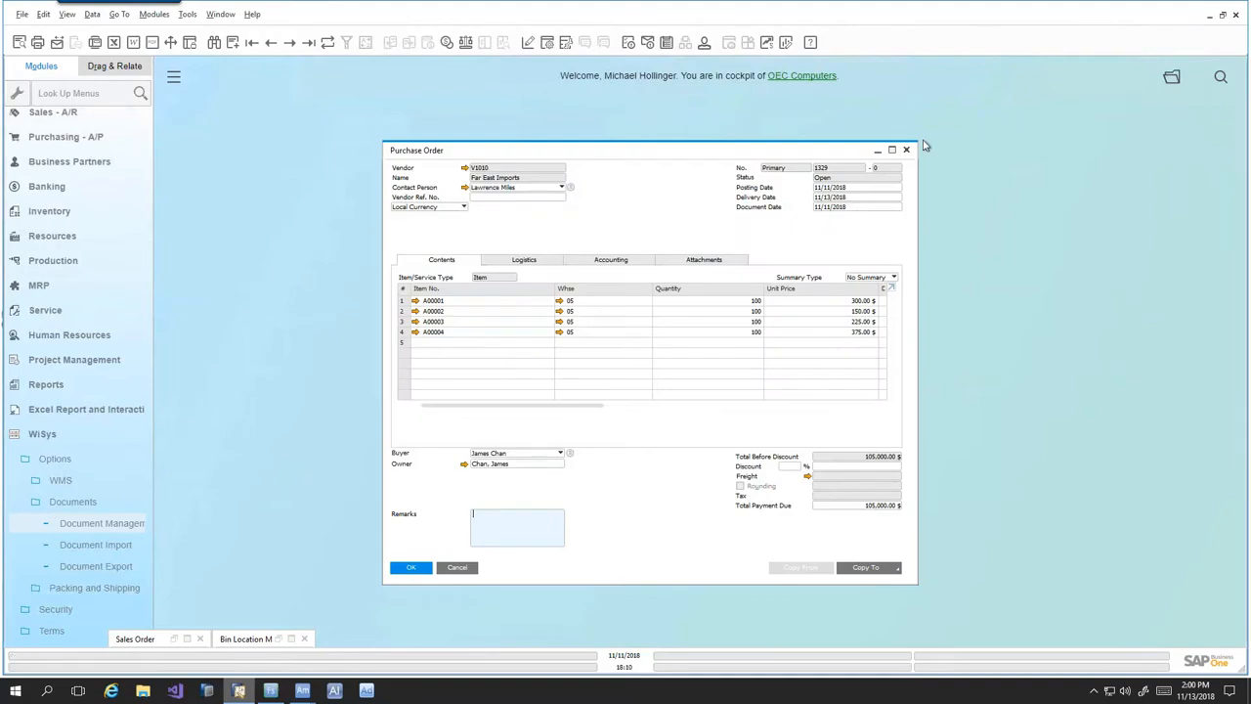
- Switch to Agility Mobile, check item A00002 on the goods receipt, and clear the entry
key("alt+Tab")
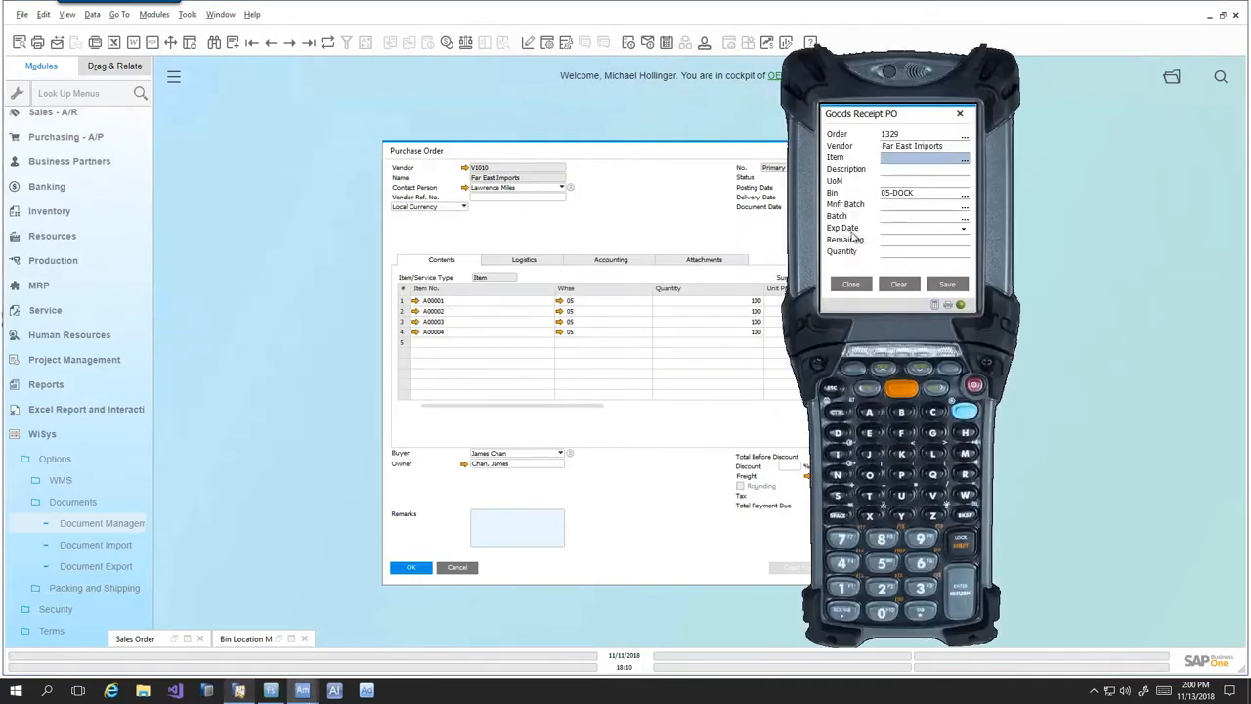
type("A00002")
key("Return")
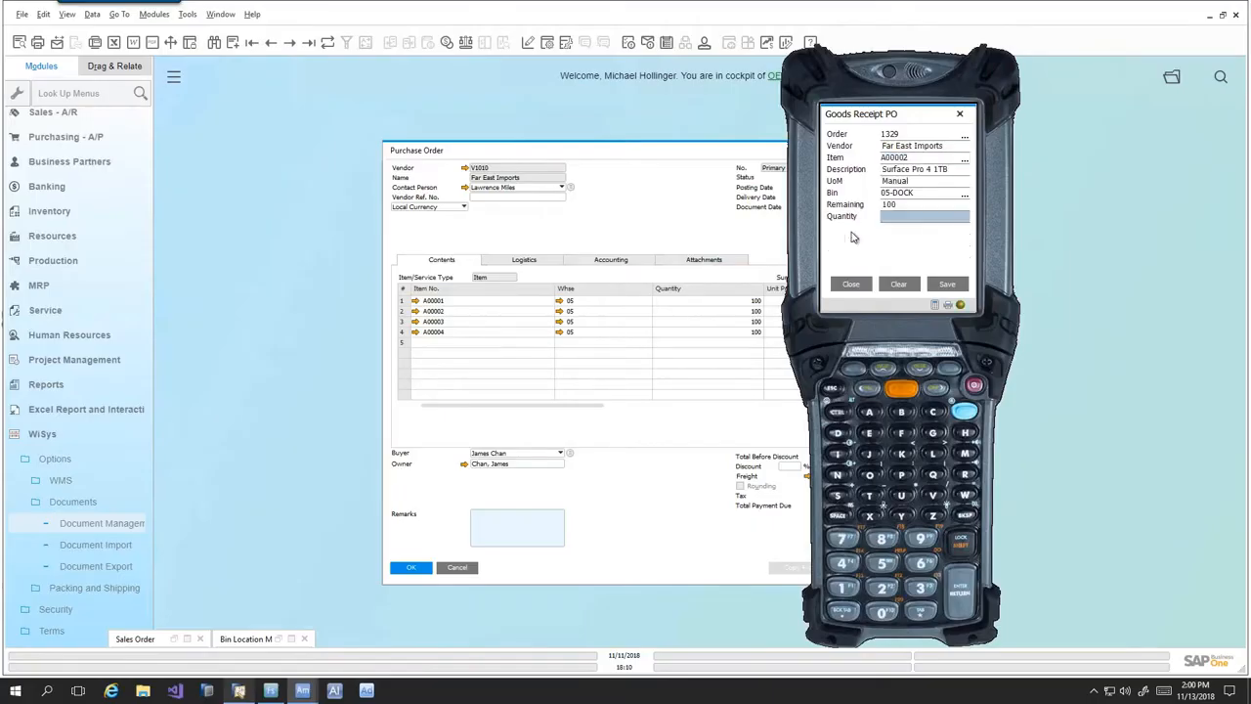
left_click(898, 285)
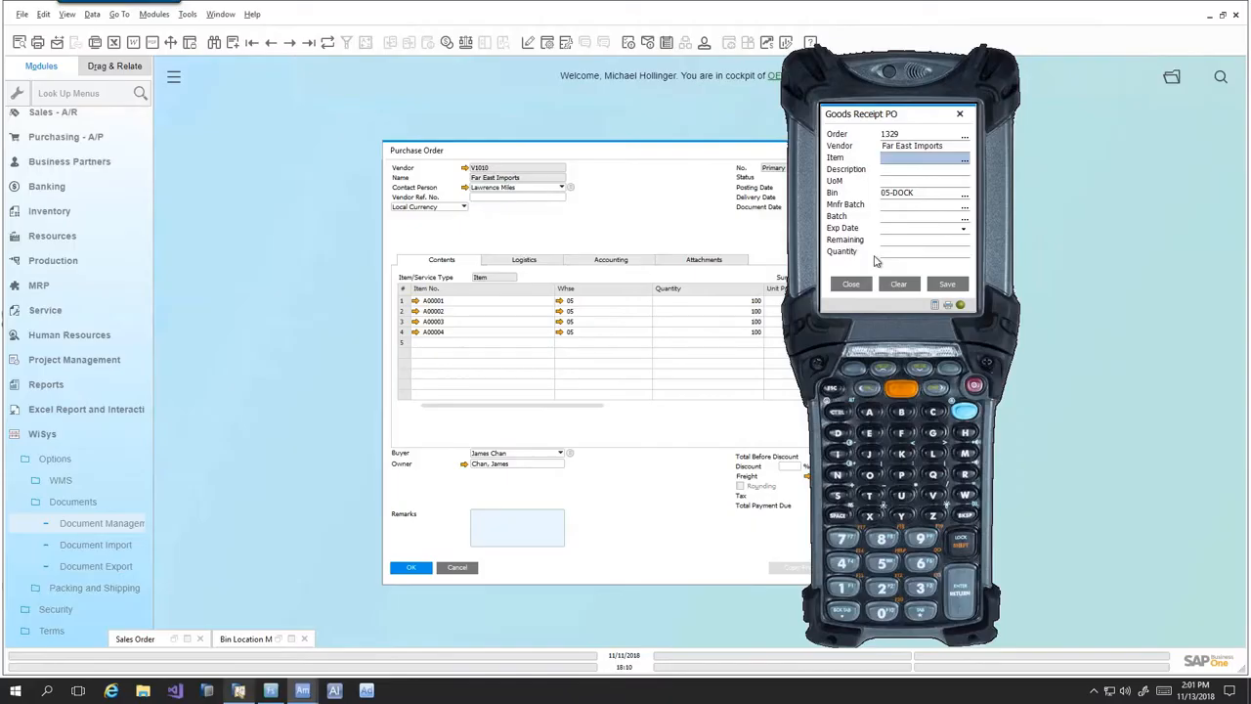
- Receive 100 of item A00002 into bin 05-DOCK and dismiss the label preview
type("A00002")
key("Return")
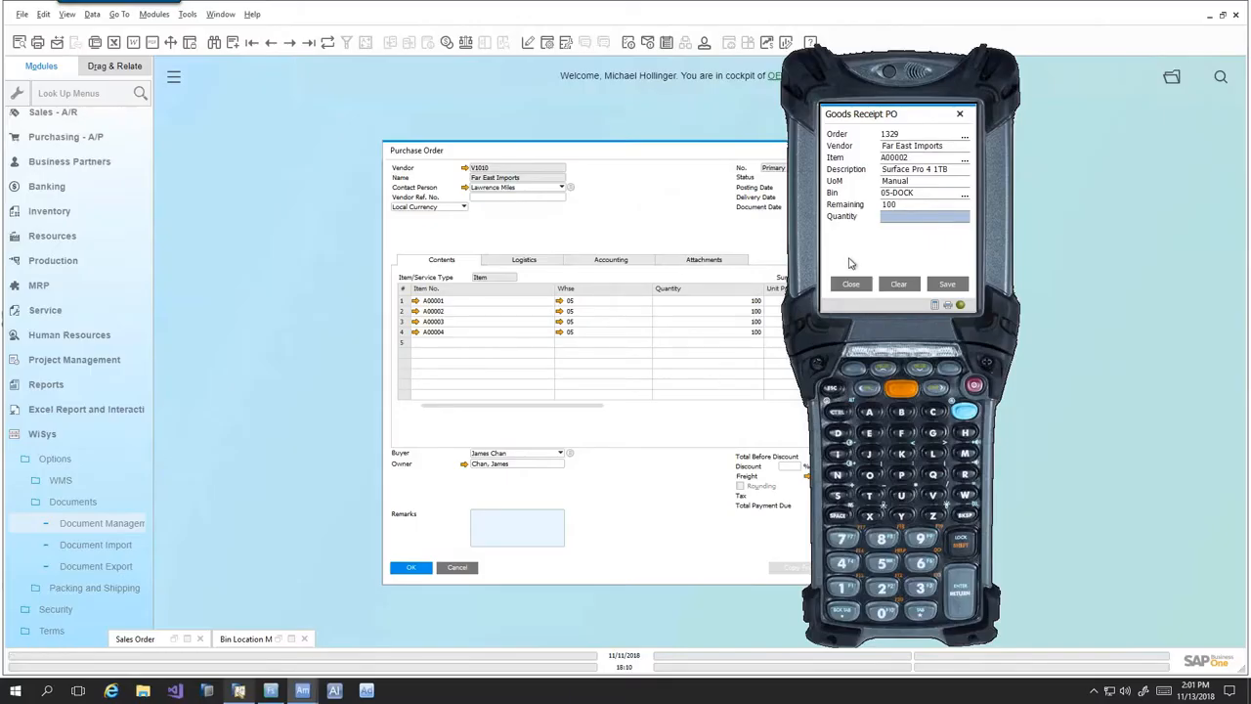
key("Return")
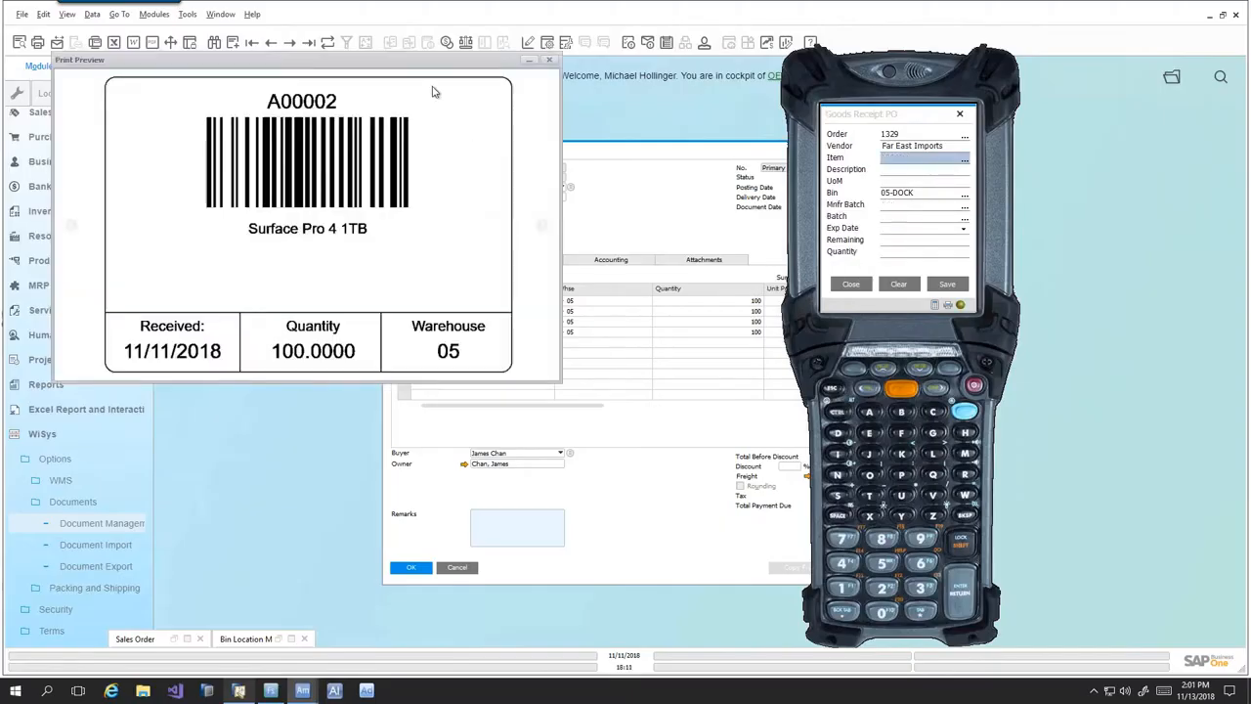
left_click_drag(439, 64, 620, 107)
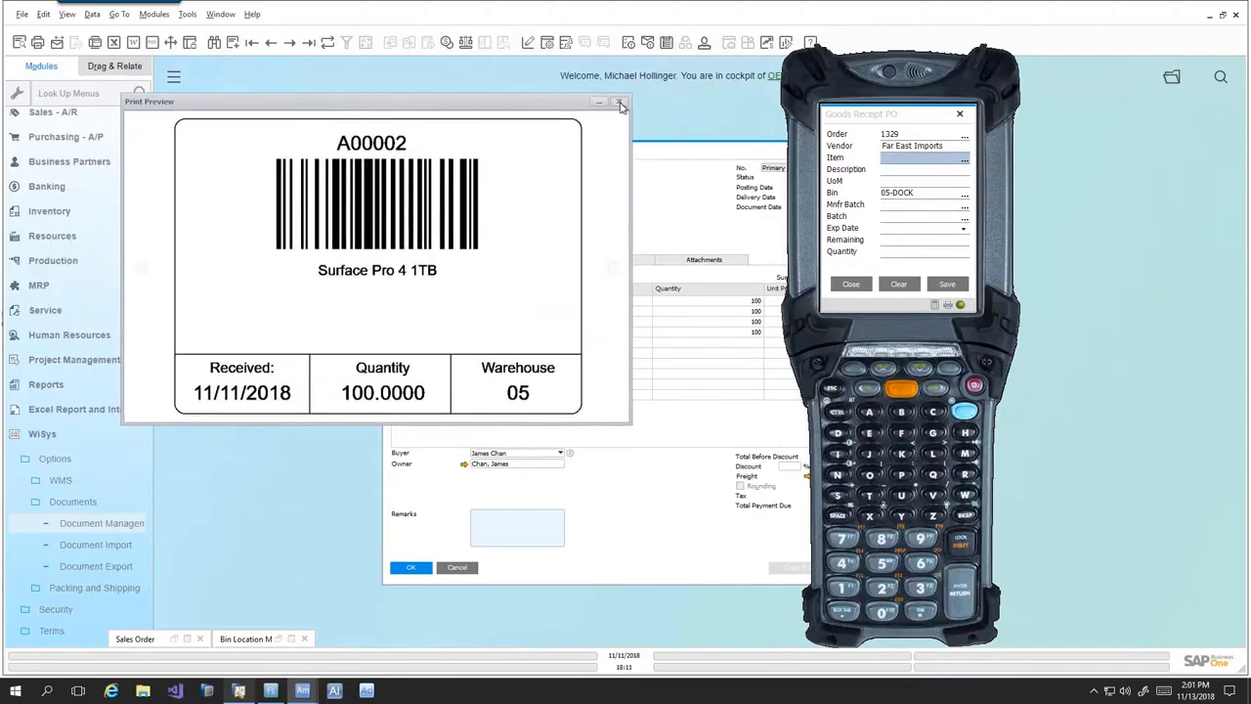
left_click(619, 103)
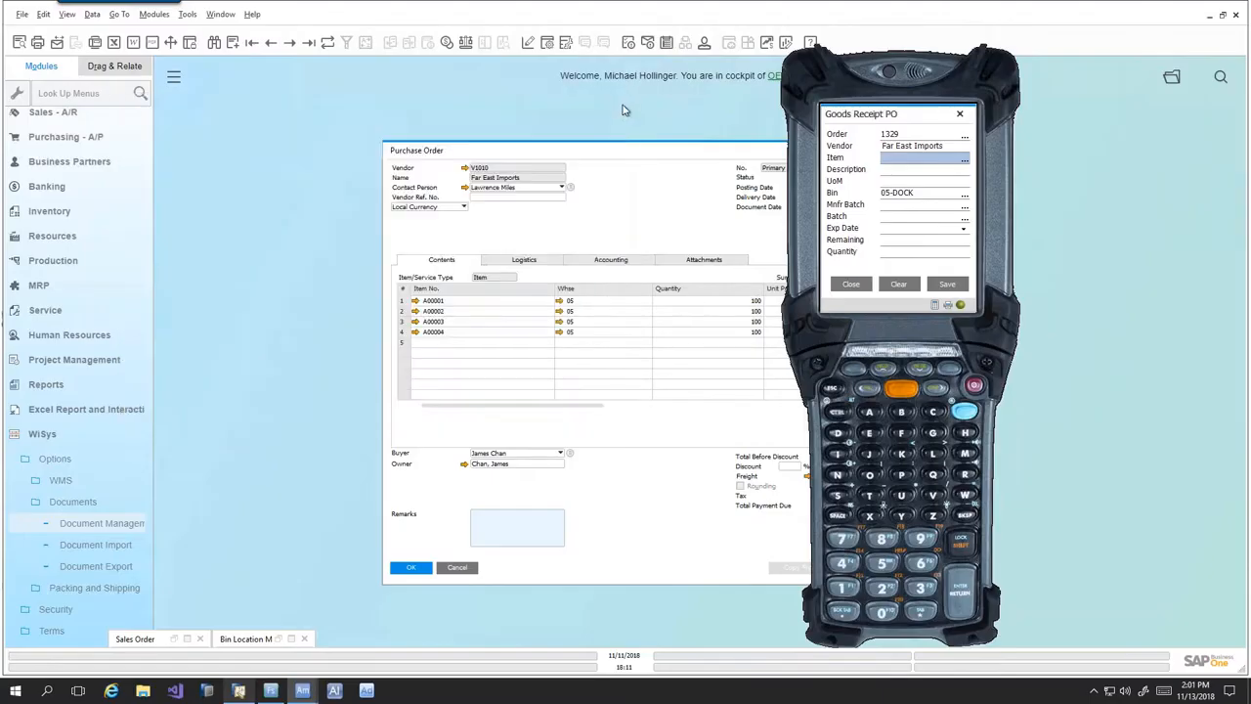
- Close the goods receipt and look up item A00001 in Item View
left_click(853, 285)
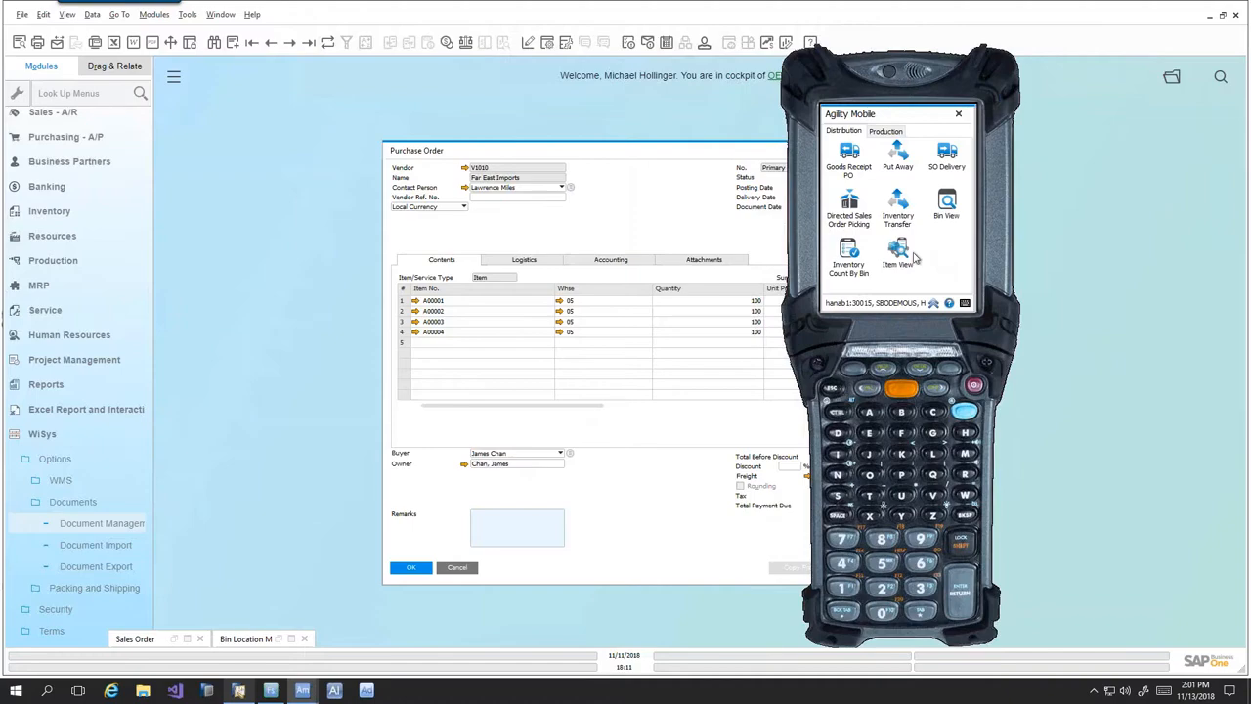
left_click(900, 252)
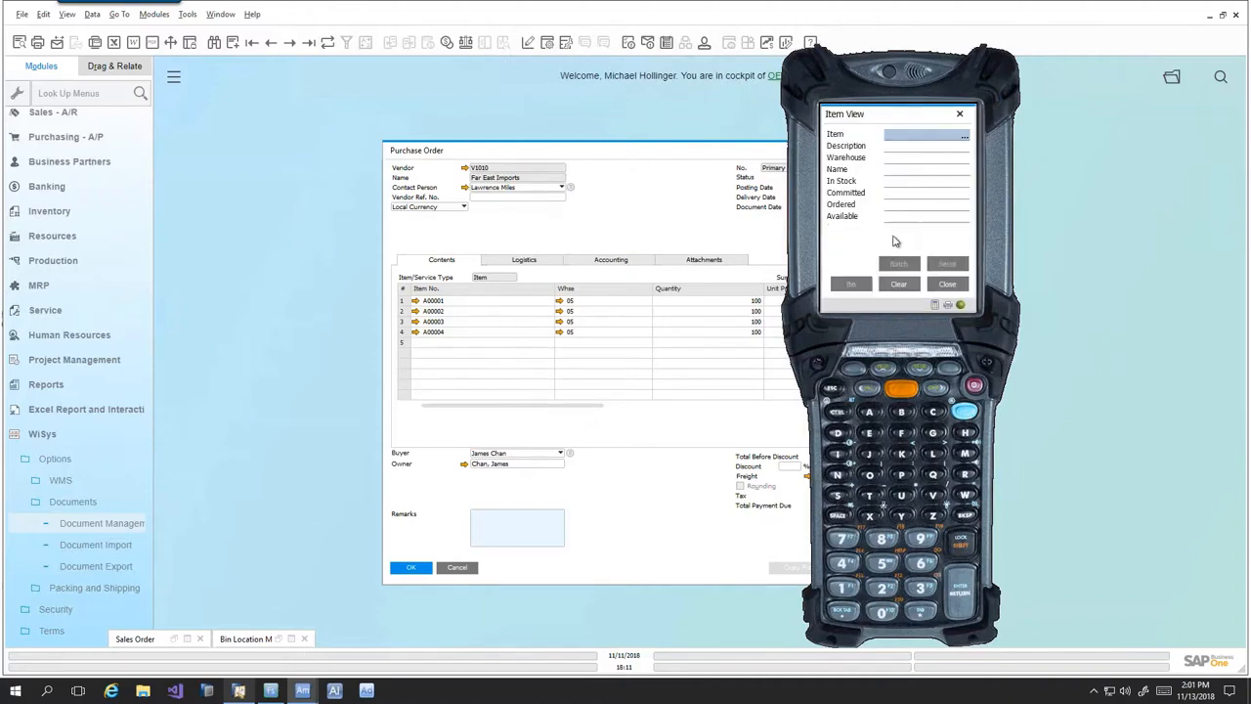
type("A00001")
key("Return")
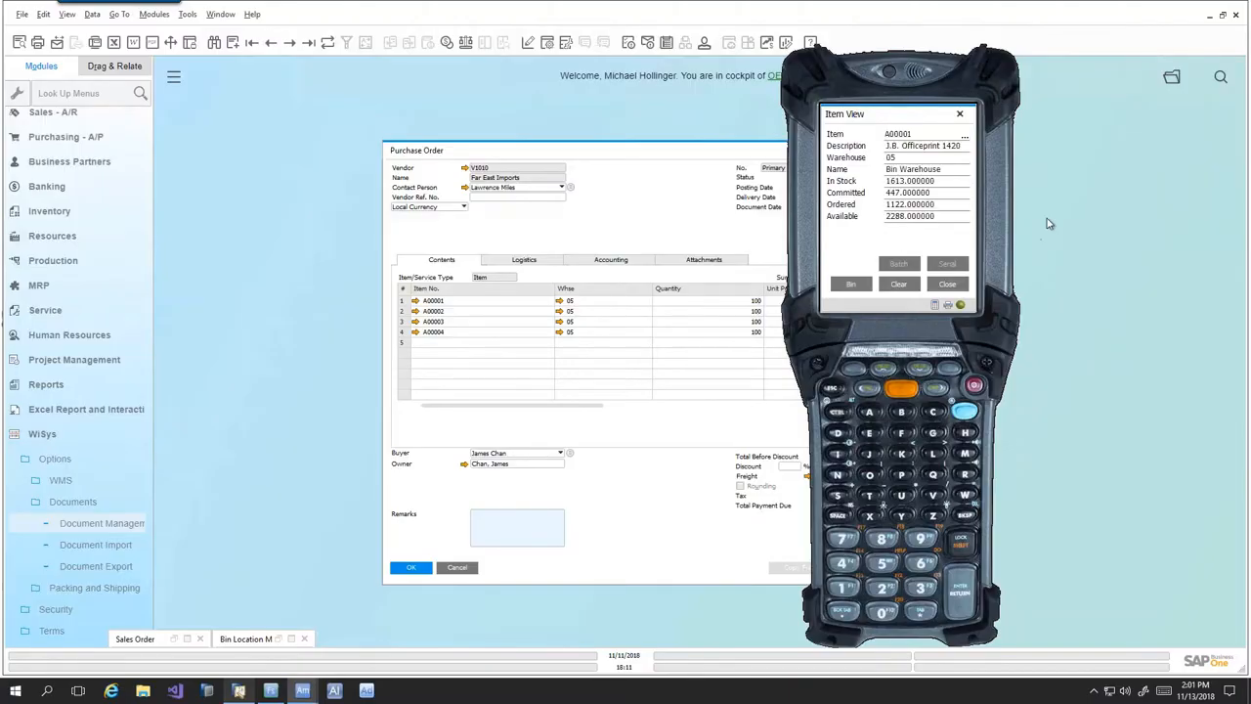
- Compare item A00001's stock across warehouses, and examine its on-hand quantities by bin in warehouse 05, selecting bin 05-DOCK
key("Down")
key("Down")
key("Up")
key("Up")
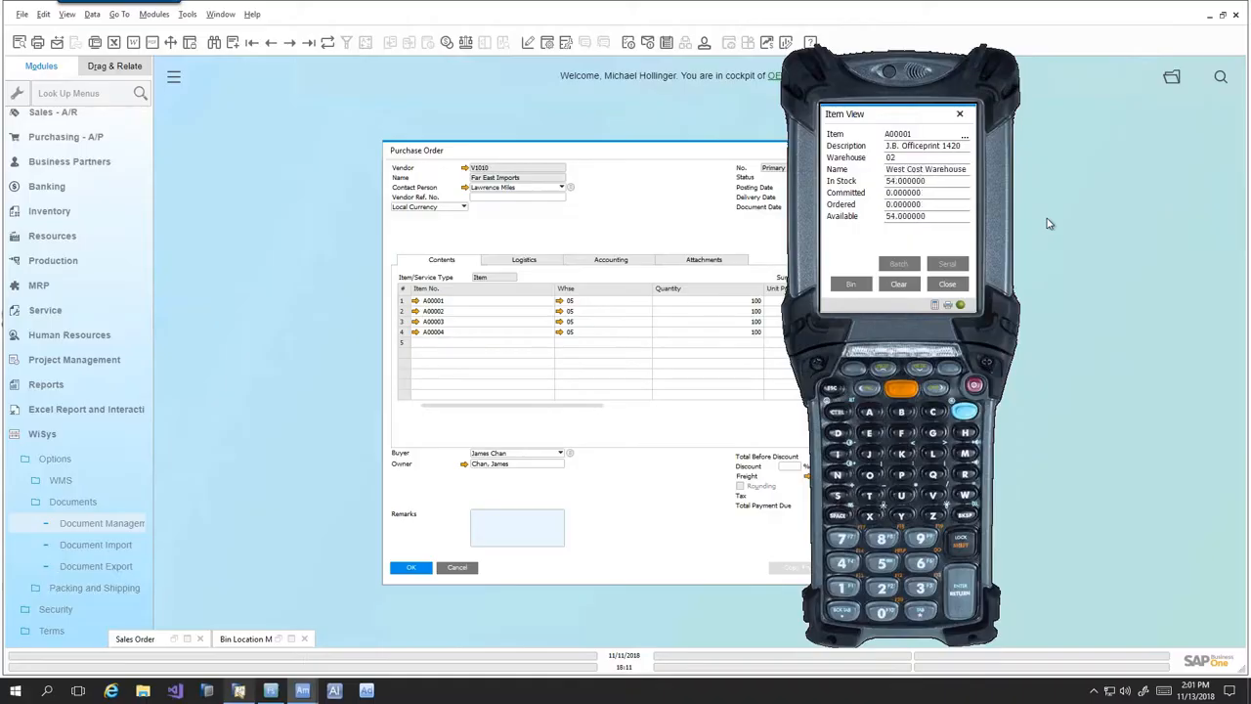
key("Down")
key("Up")
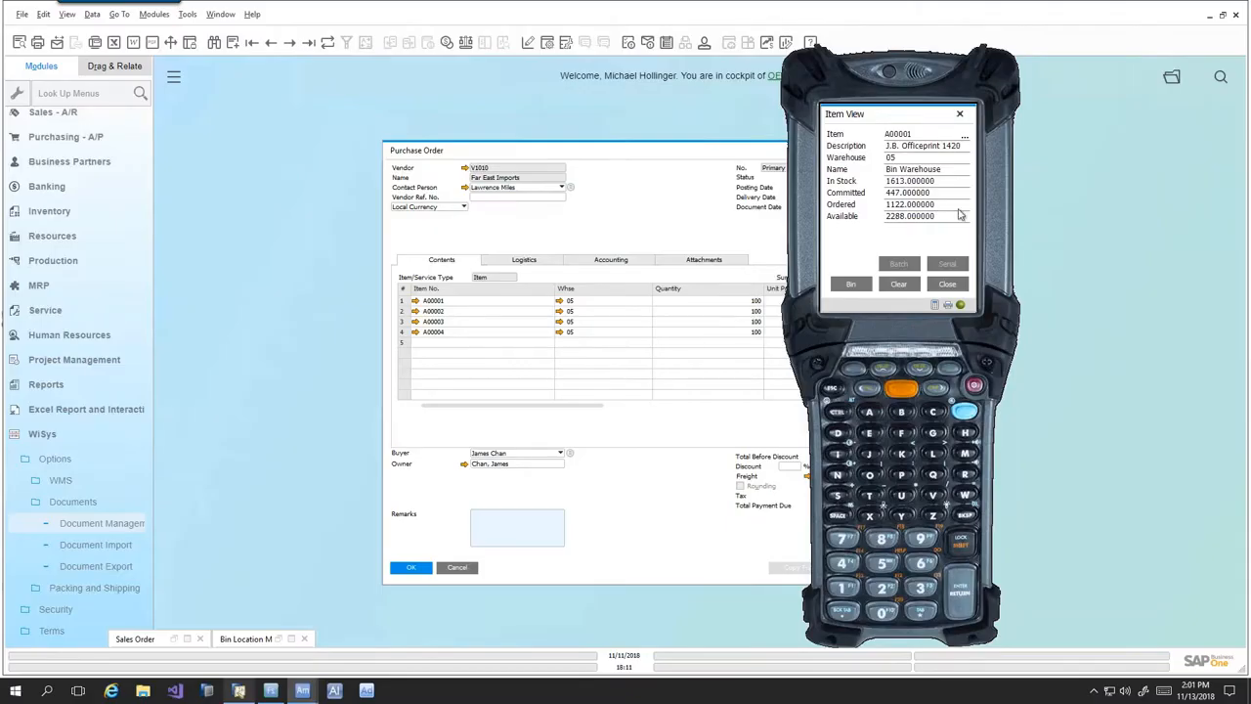
left_click(934, 282)
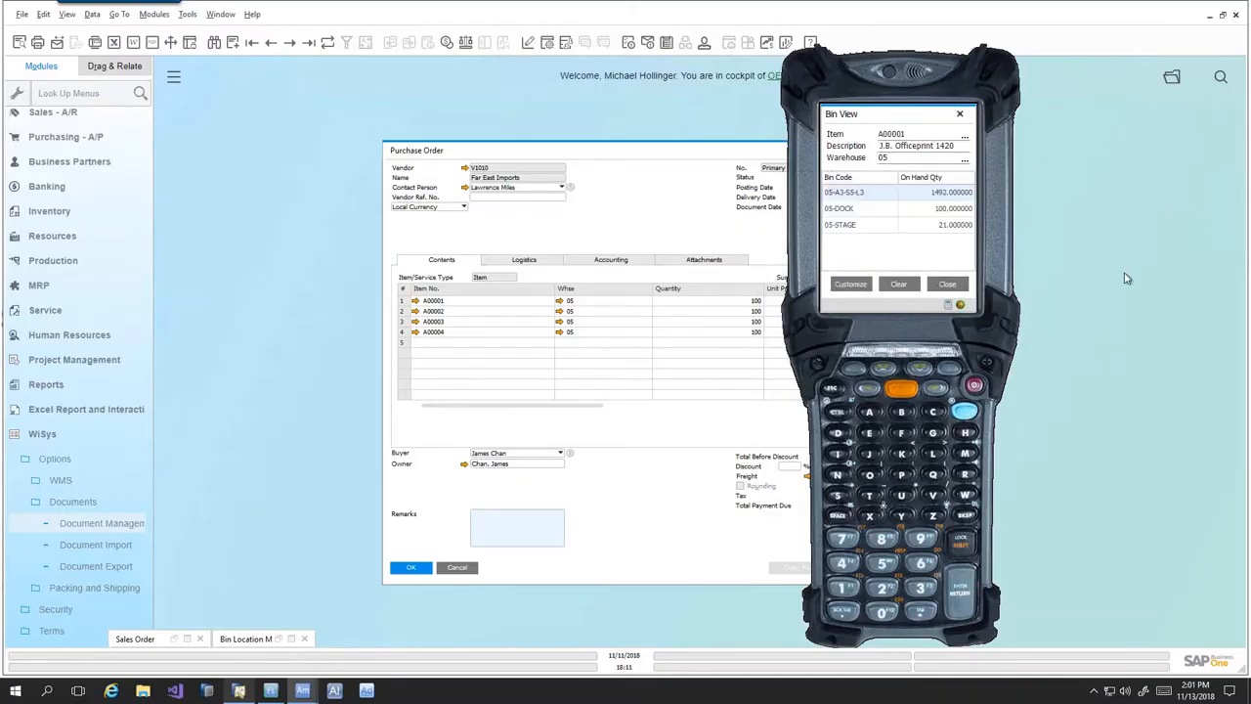
key("Down")
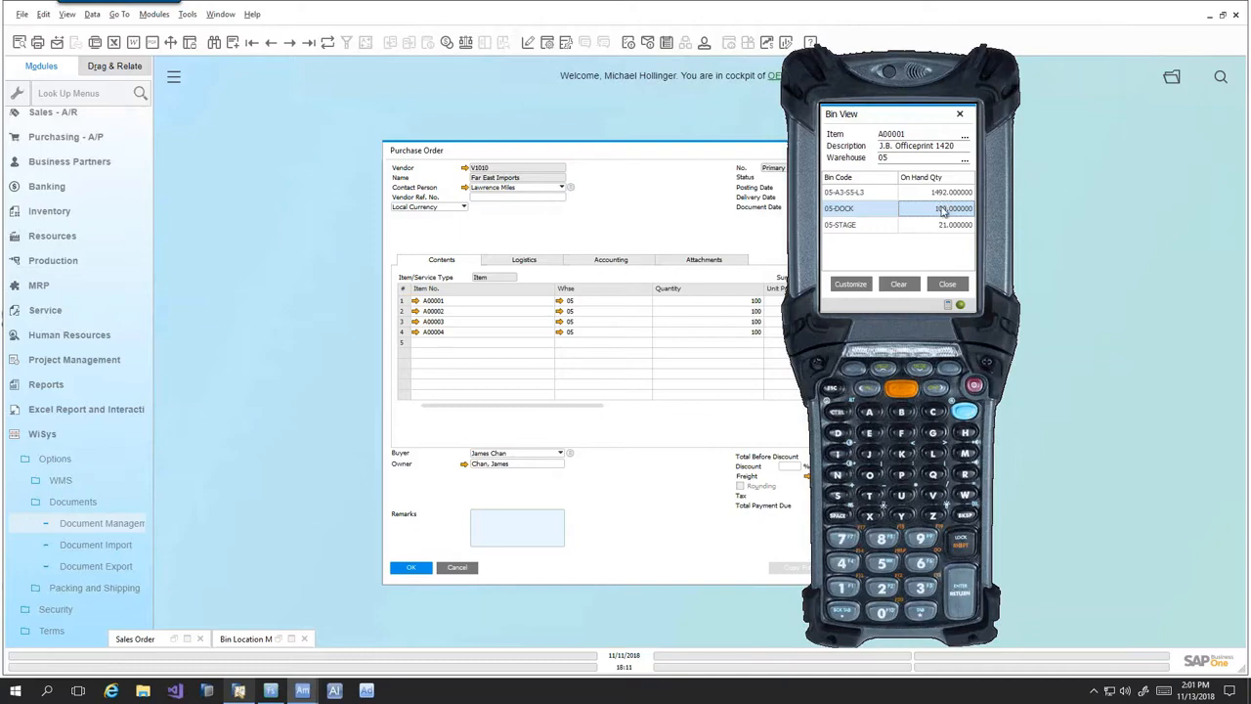
- Close the item lookup and put away 100 of item A00001 from bin 05-DOCK into bin 05-A3-S5-L3
left_click(949, 284)
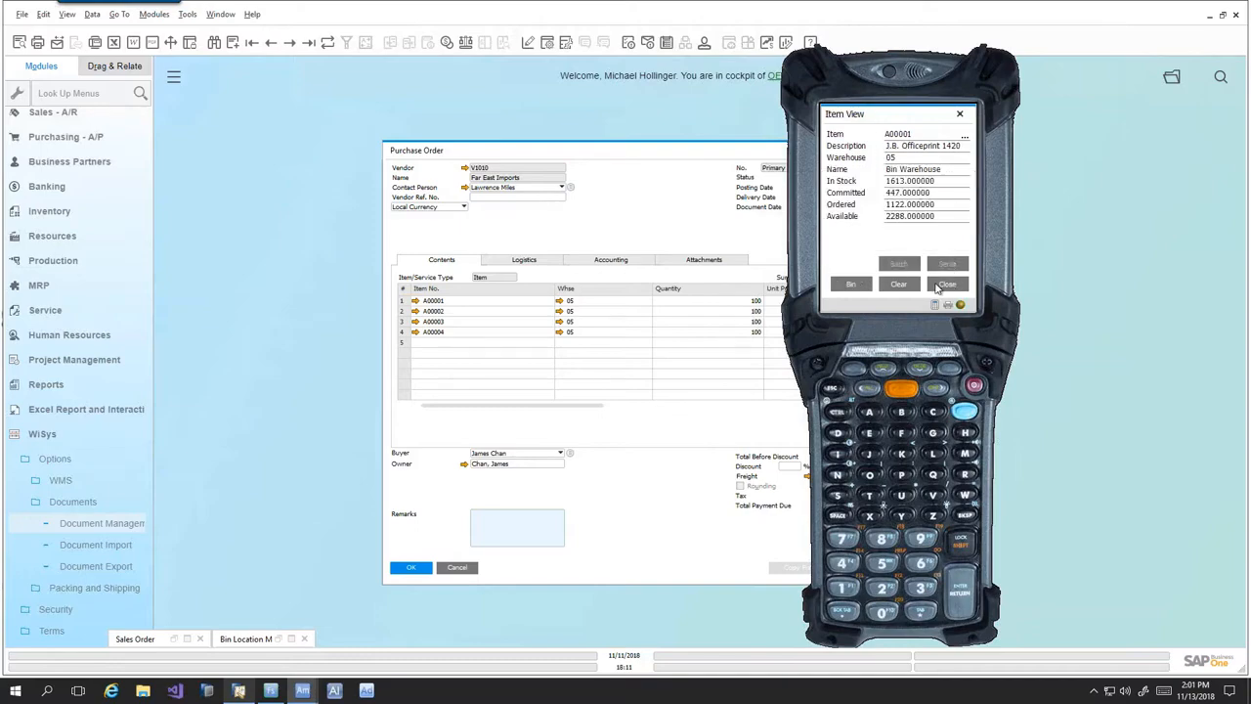
left_click(936, 286)
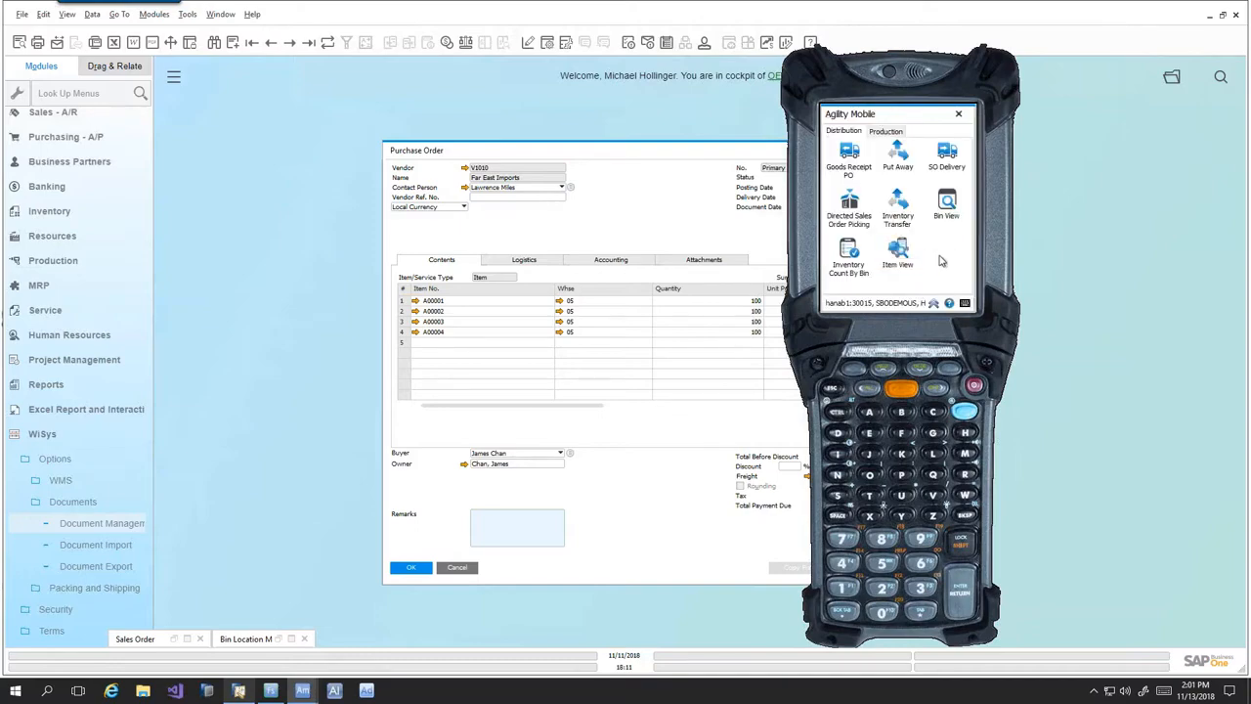
left_click(896, 162)
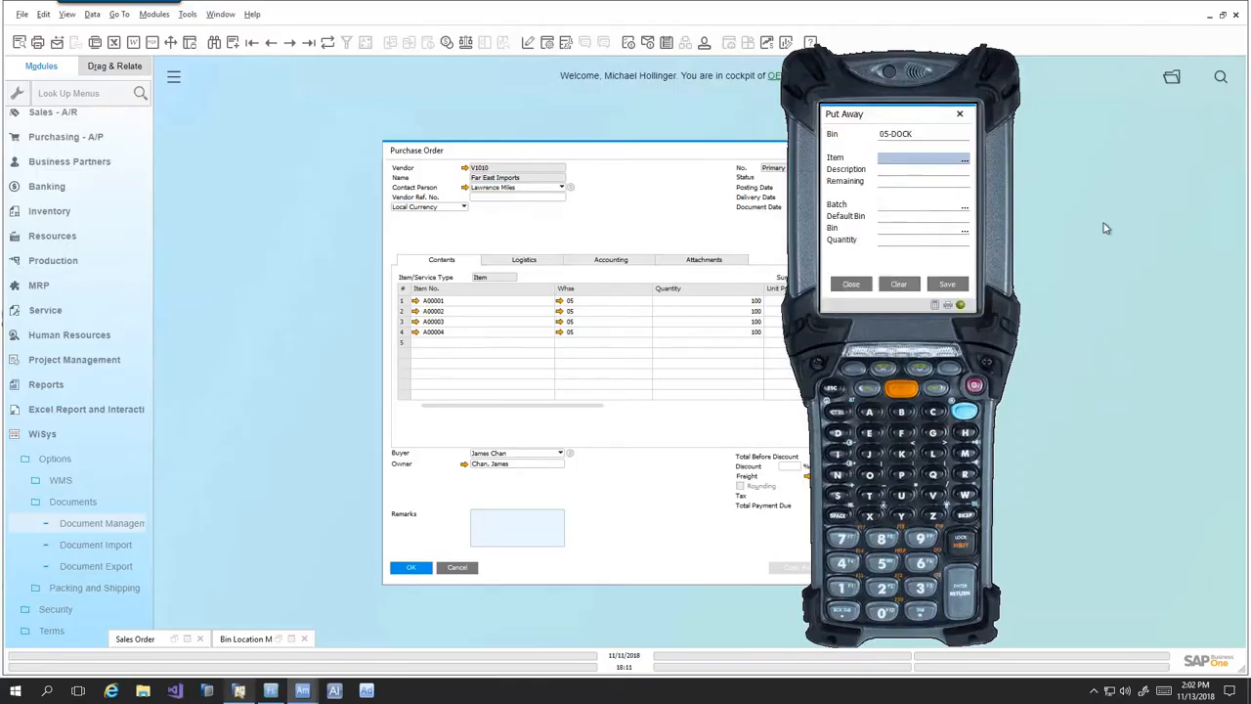
type("A00001")
key("Return")
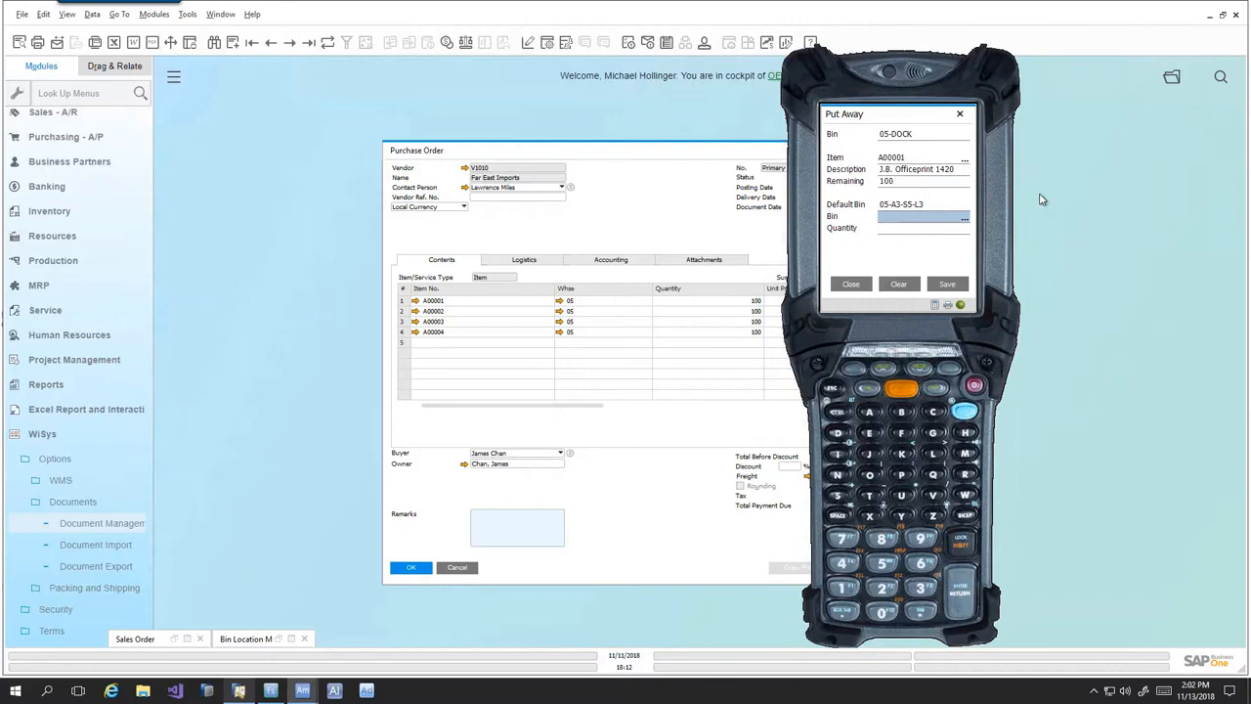
type("05-A3-S5-L3")
key("Return")
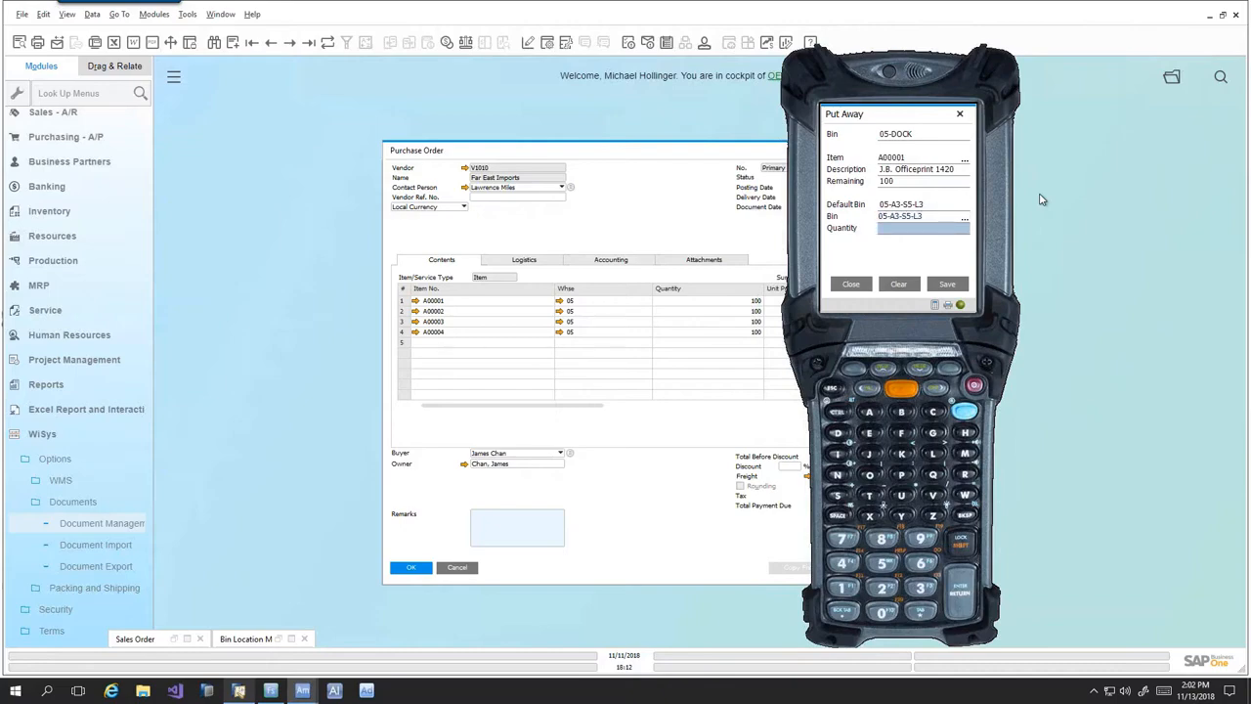
type("100")
key("Return")
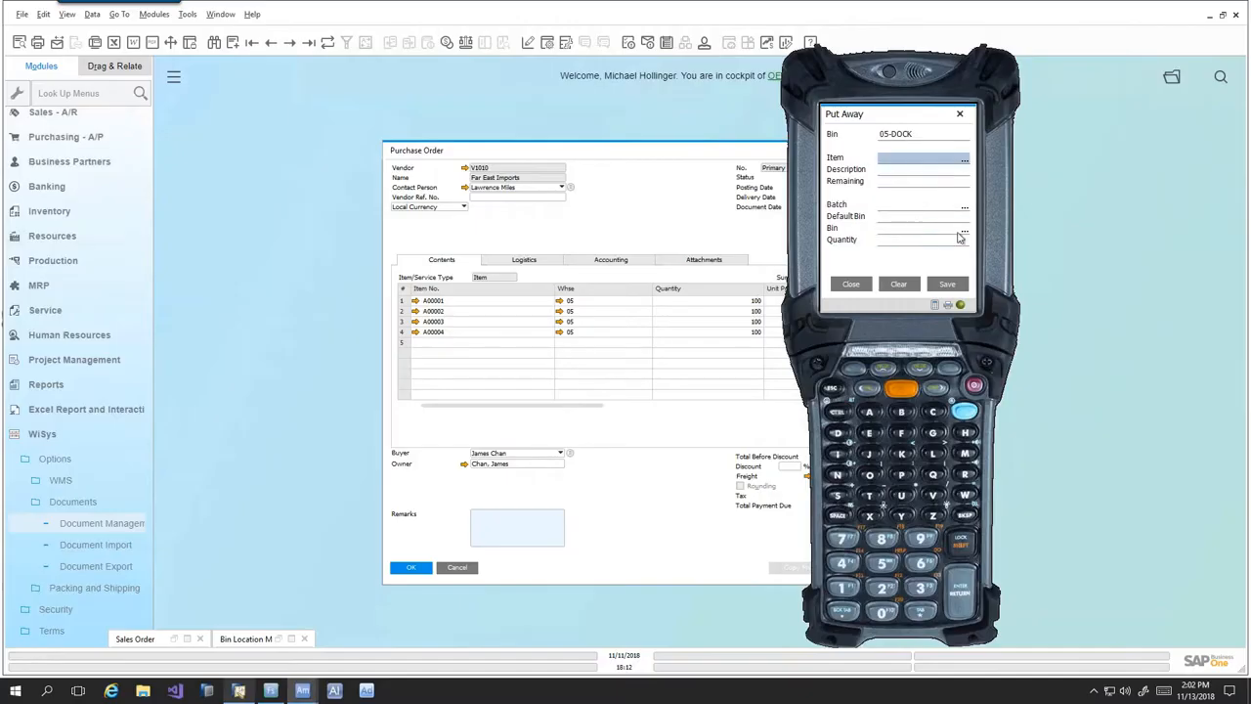
- Reopen Put Away and move 100 of item A00002 from bin 05-DOCK into bin 05-A1-S2-L1
left_click(853, 284)
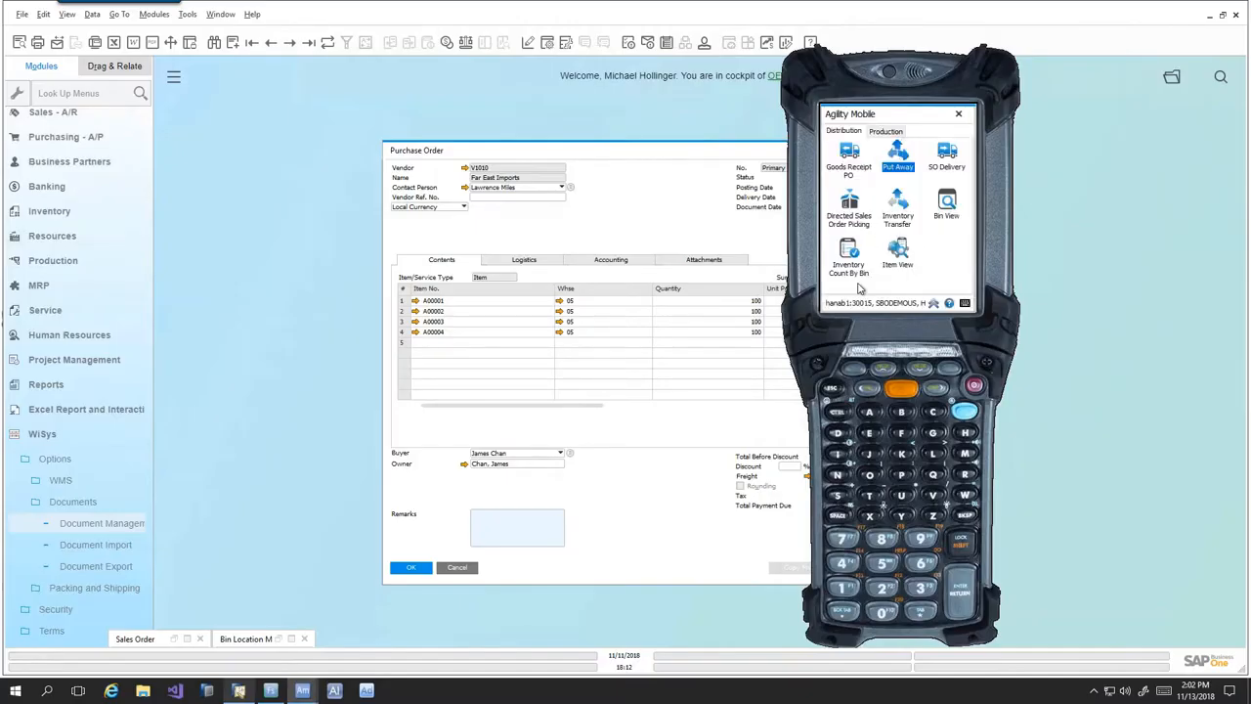
left_click(898, 164)
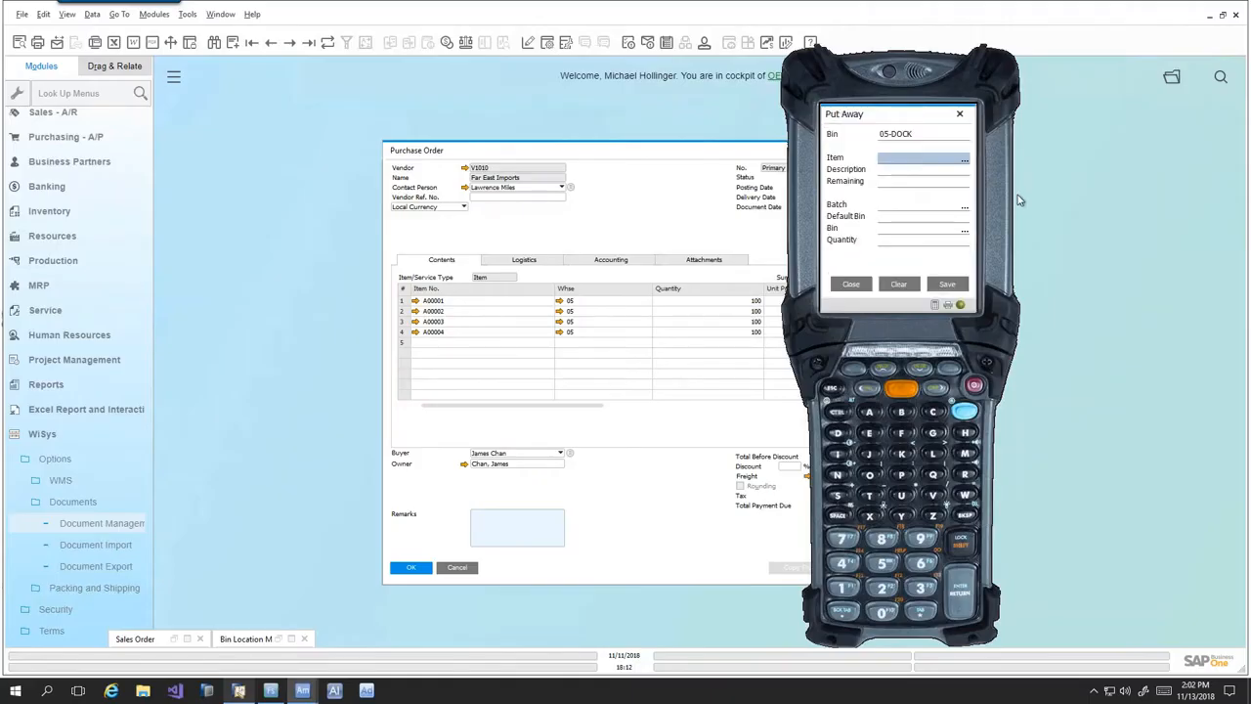
type("A00002")
key("Return")
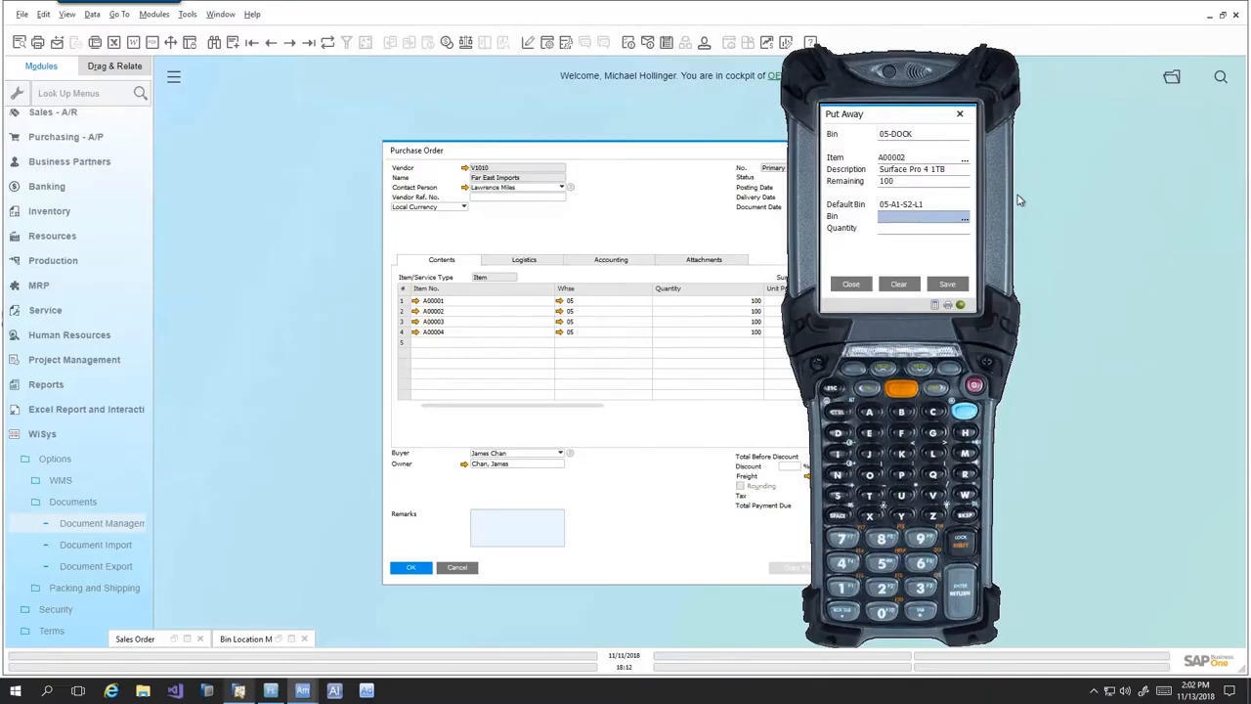
type("05-A1-S2-L1")
key("Return")
type("100")
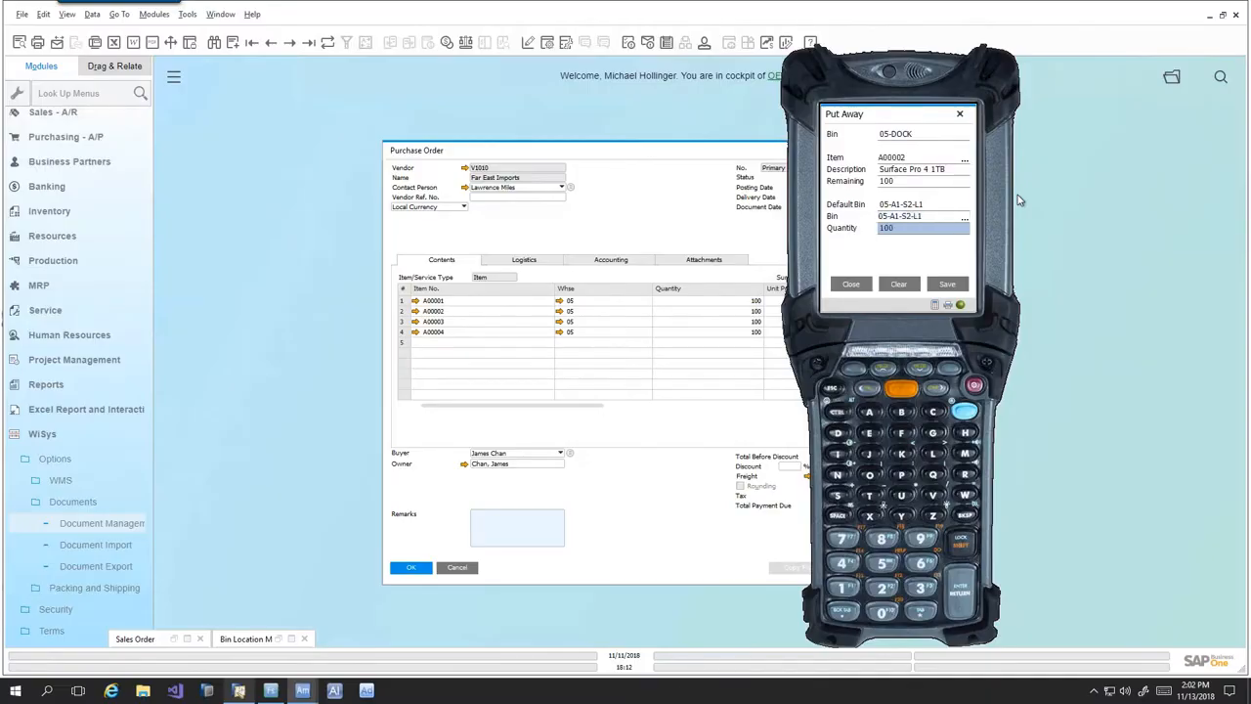
key("Return")
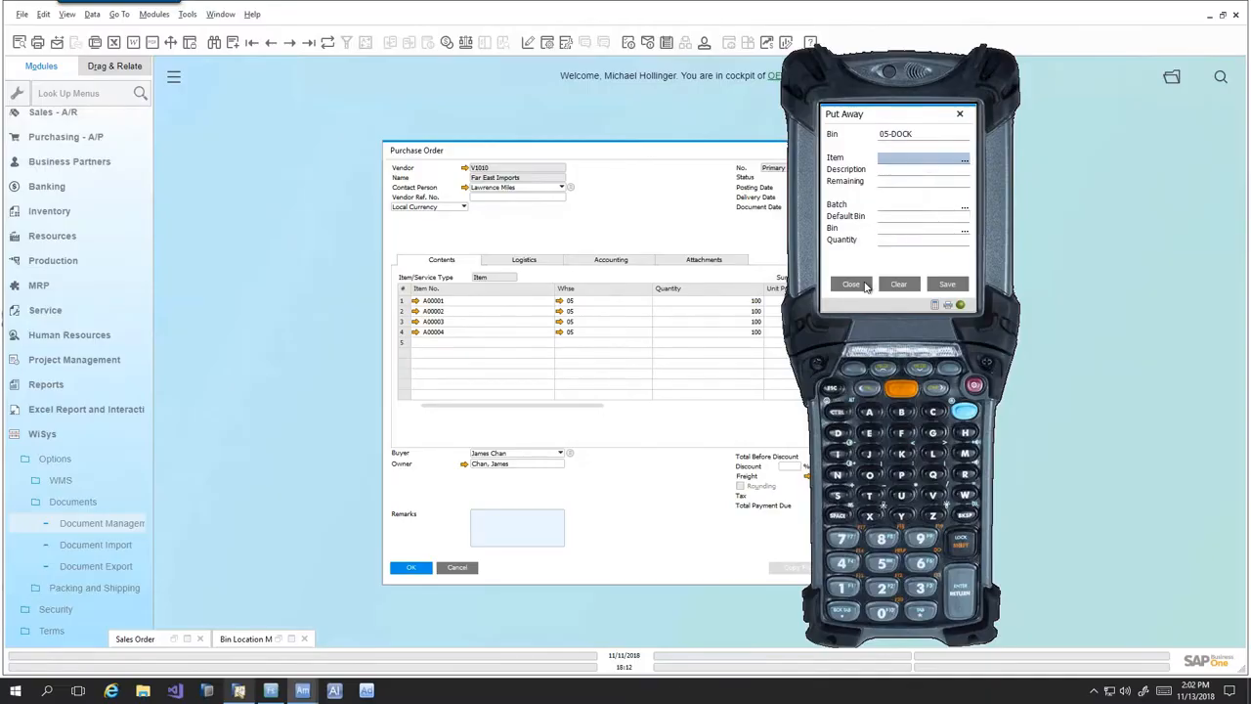
- Look up item A00001 in Item View and check its on-hand quantities by bin in warehouse 05
left_click(868, 284)
left_click(897, 254)
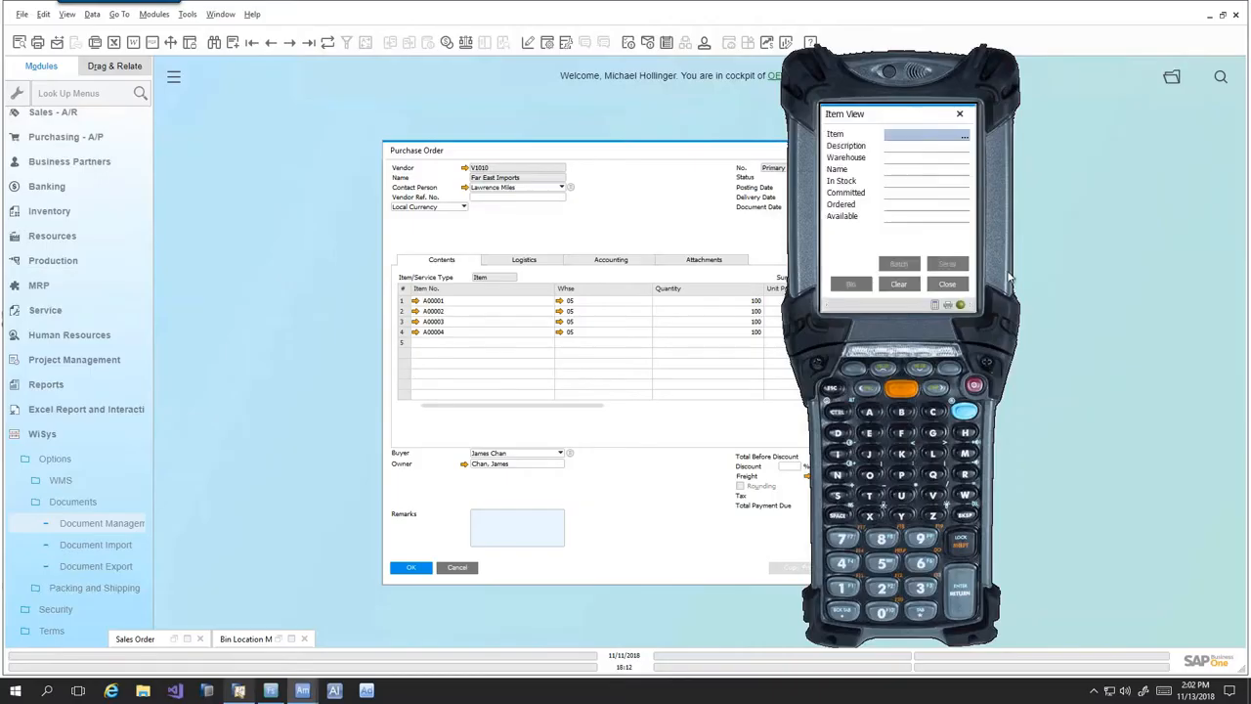
type("A00001")
key("Return")
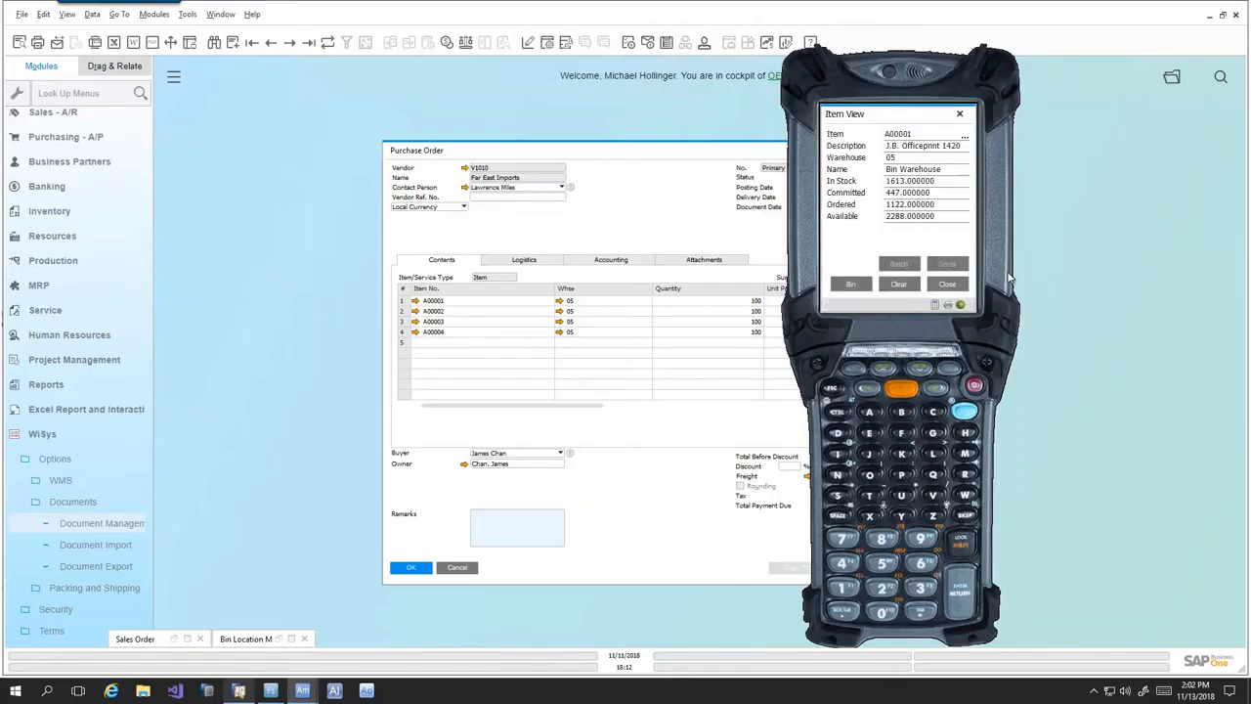
left_click(868, 284)
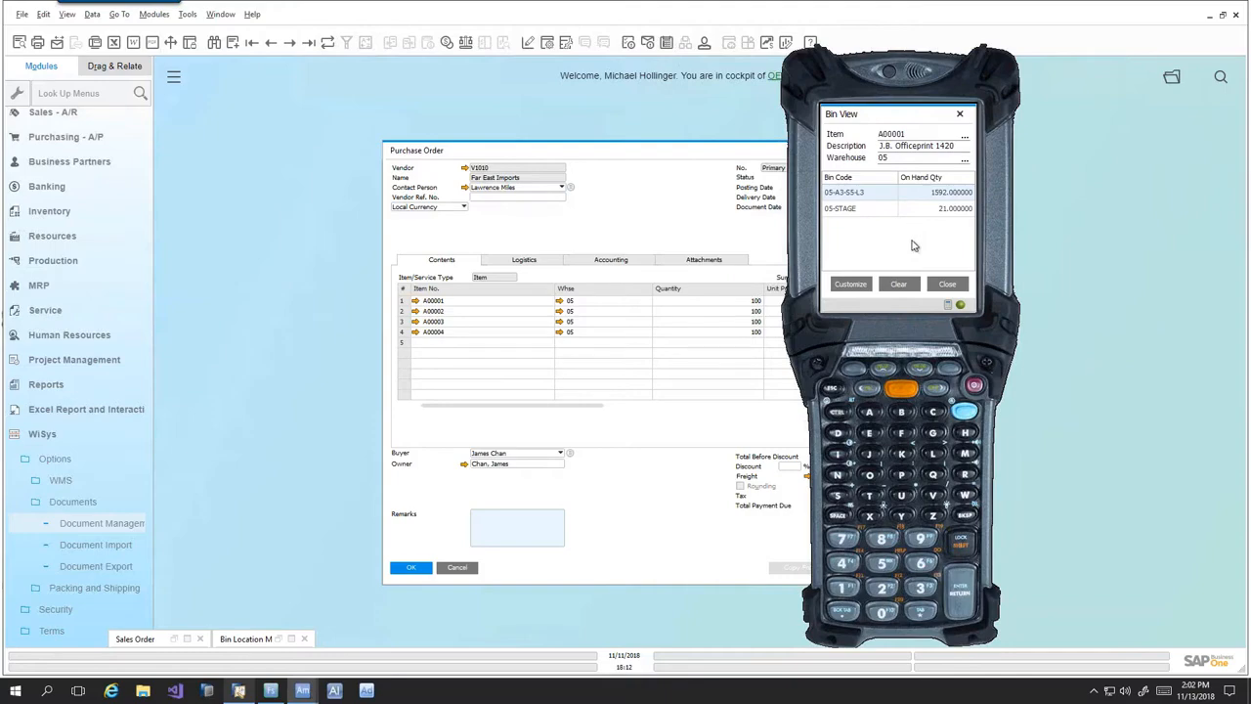
left_click(945, 285)
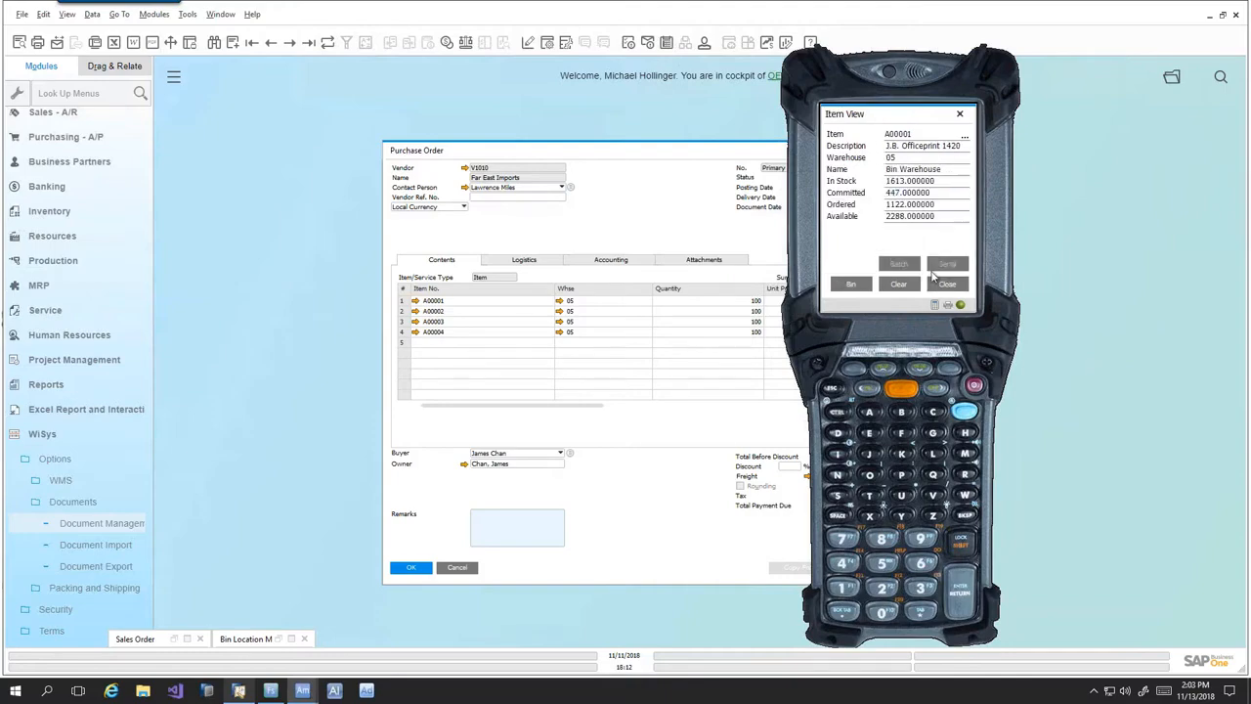
left_click(948, 287)
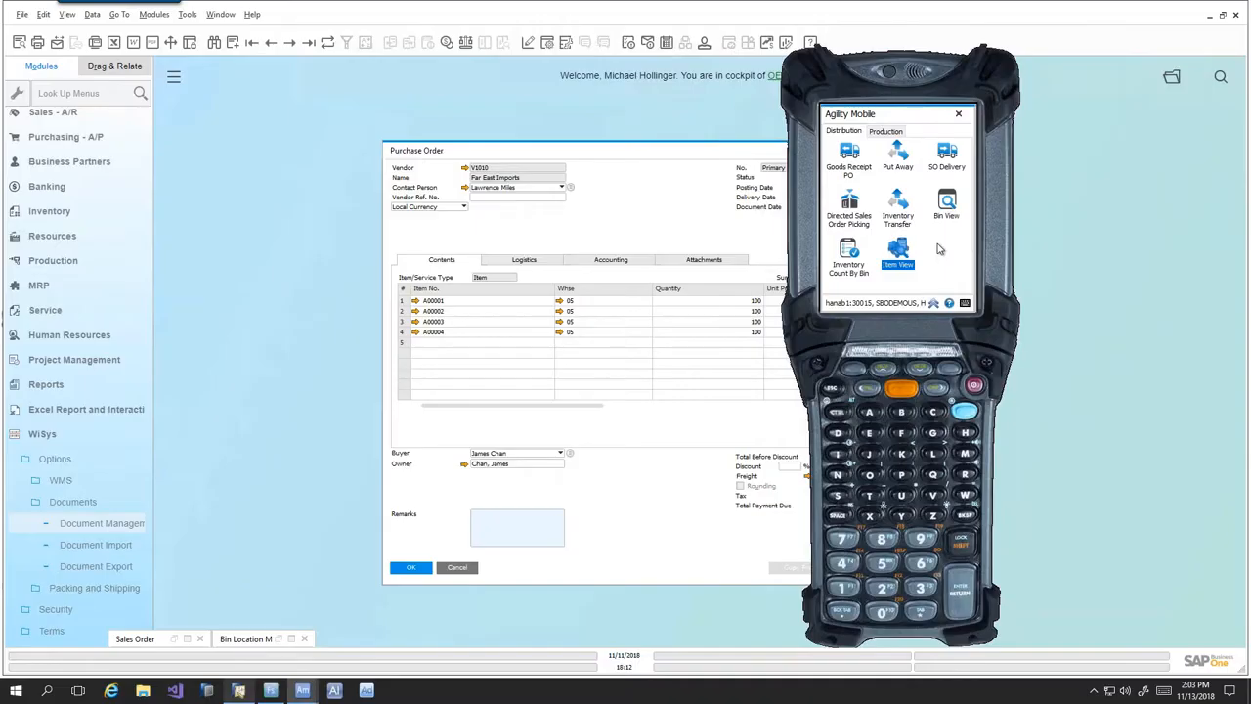
left_click(937, 251)
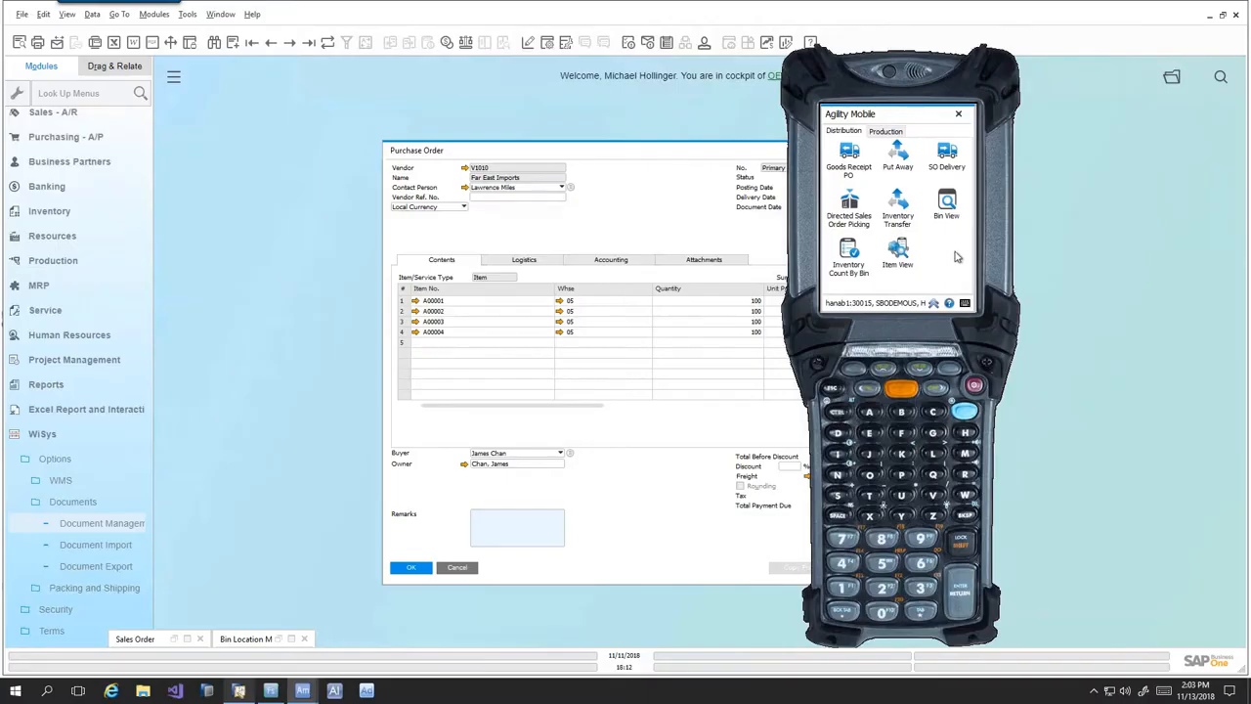
- Start an inventory transfer for item A00001 with 05 as both the source and destination warehouse
left_click(894, 210)
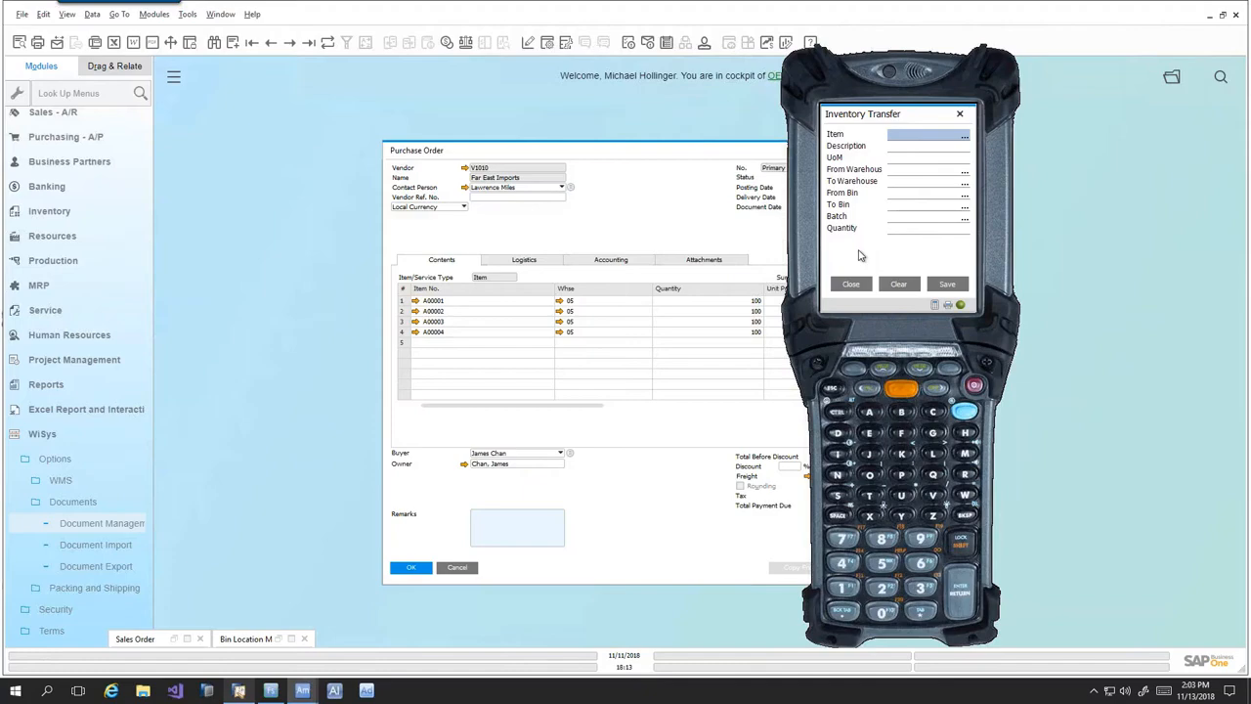
type("A00001")
key("Return")
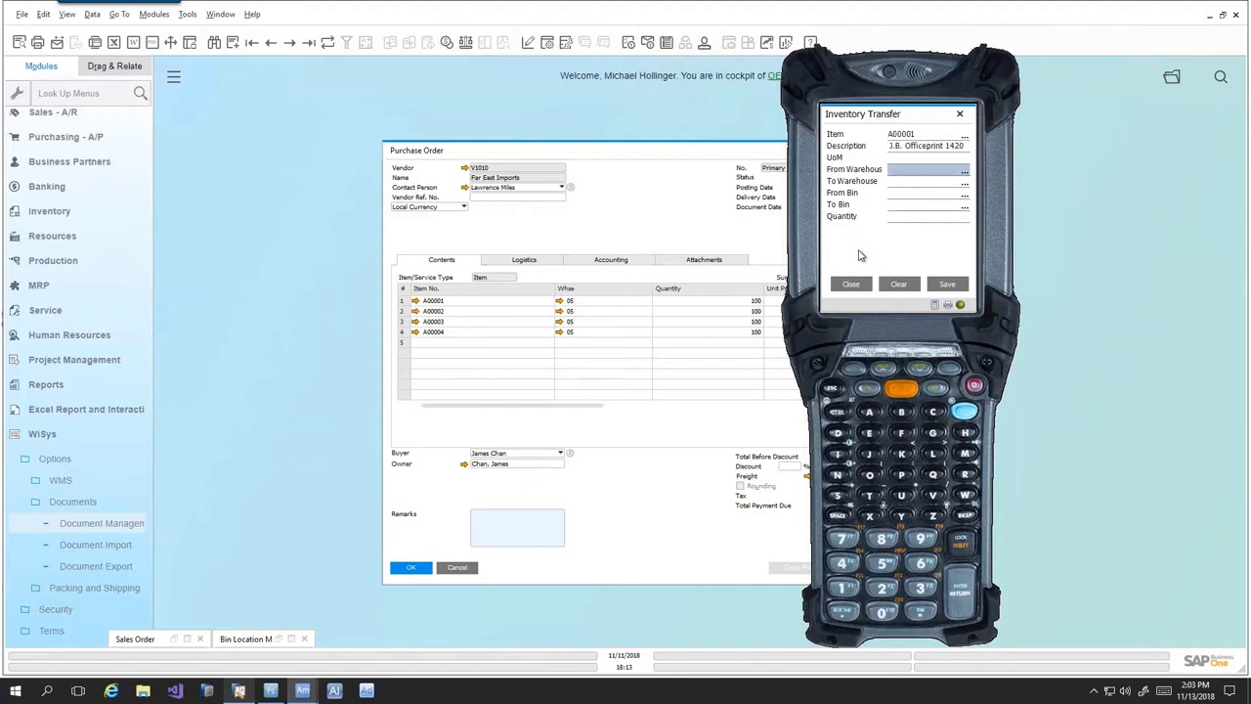
key("Return")
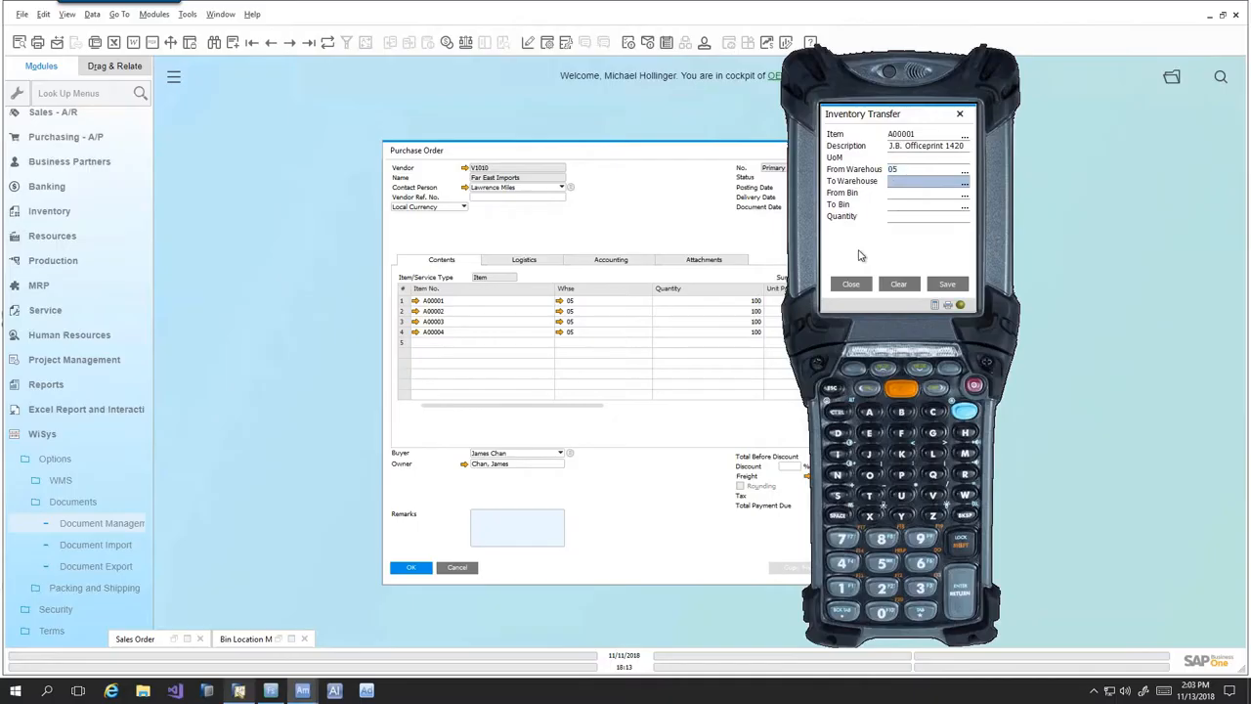
type("05")
key("Return")
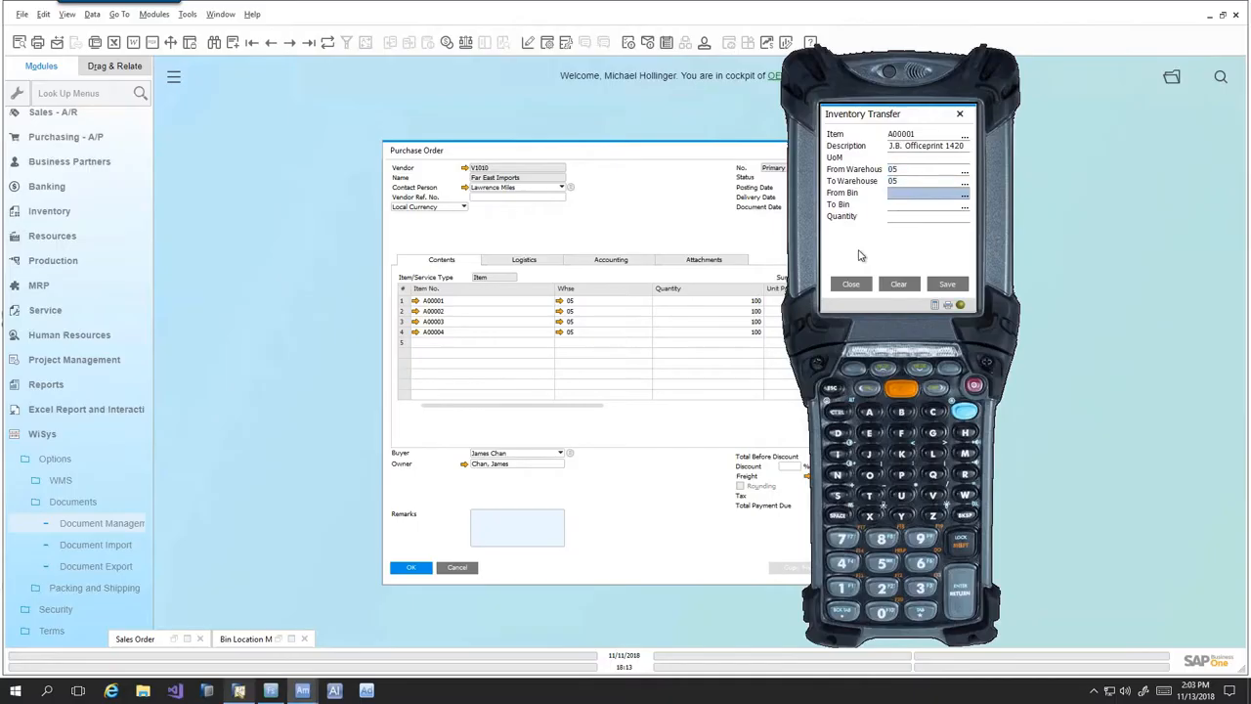
- Transfer 10 units from bin 05-A3-S5-L3 to bin 05-A3-S3-L1 and close the inventory transfer
type("05-A3-S5-L3")
key("Return")
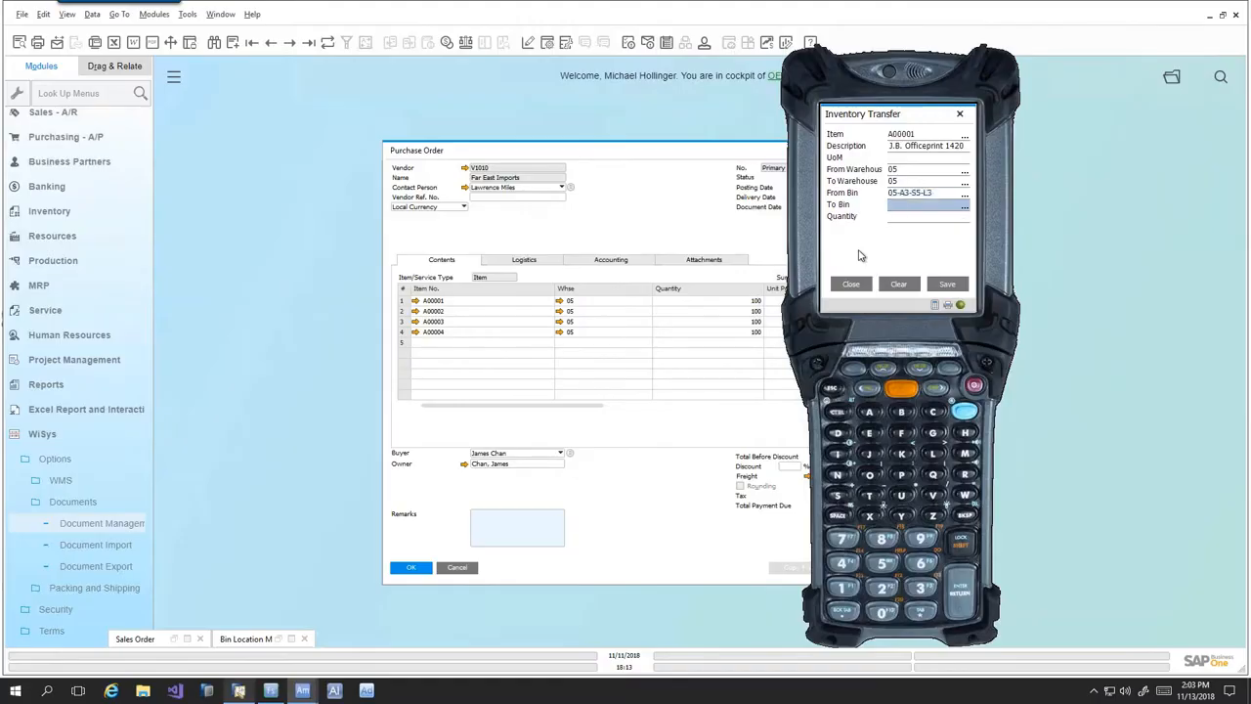
type("05-A3-S3-L1")
key("Return")
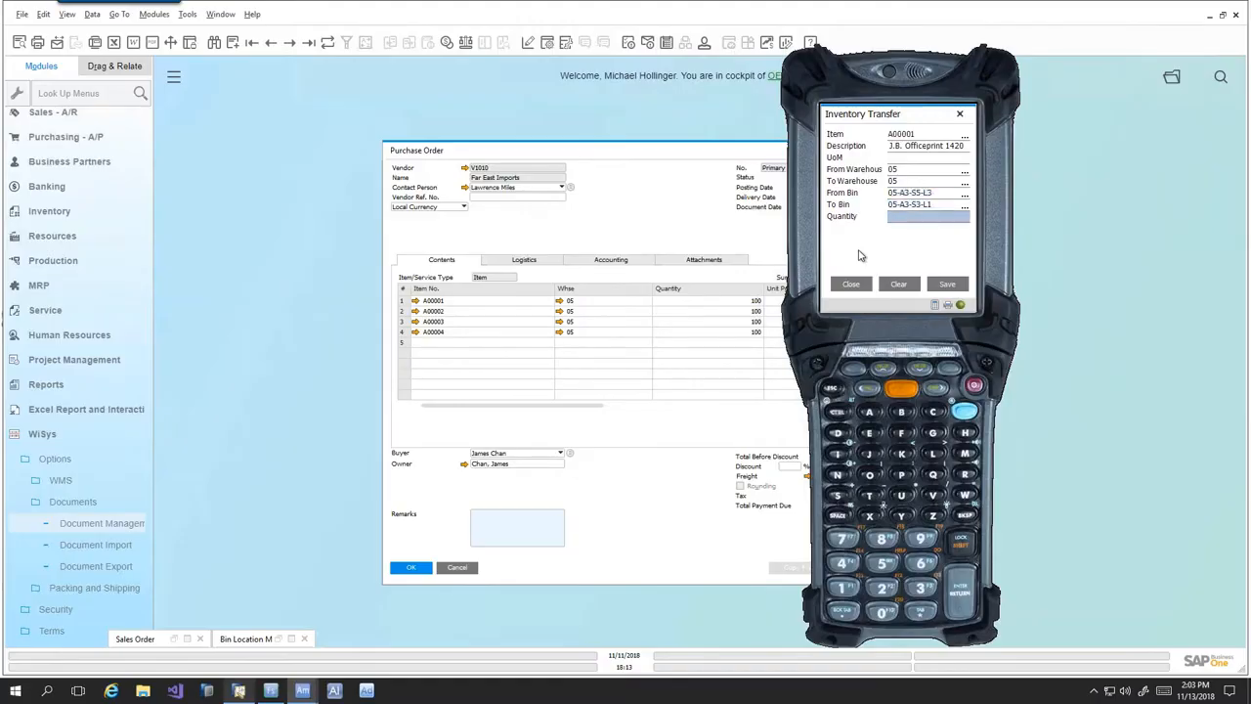
type("10")
key("Return")
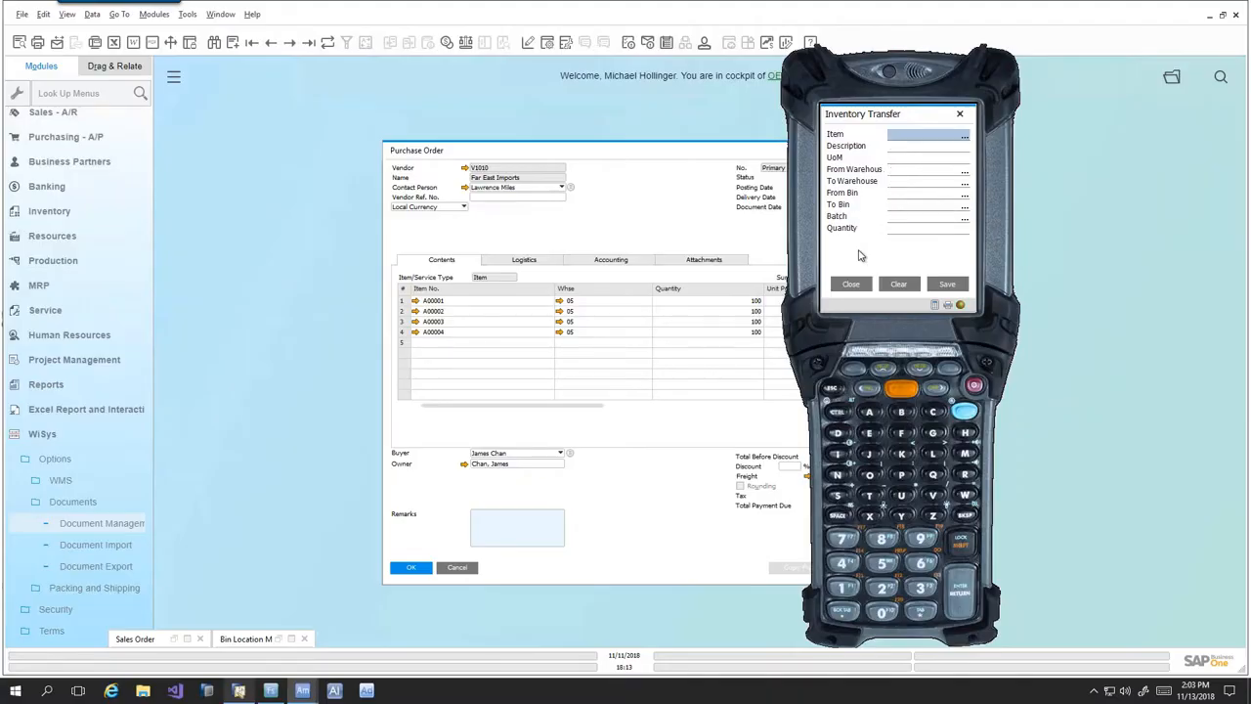
left_click(851, 284)
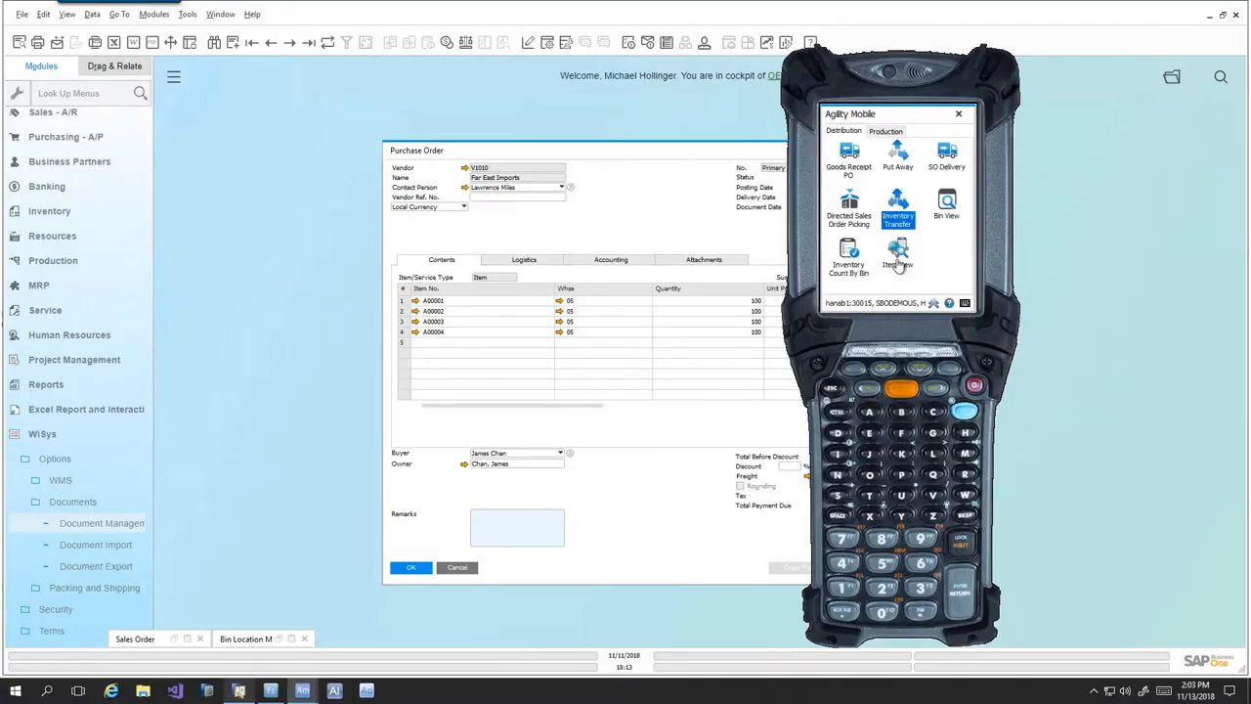
- Look up item A00001's stock by bin in Item View, select bin 05-A3-S3-L1, and close the lookup
left_click(896, 260)
type("A00001")
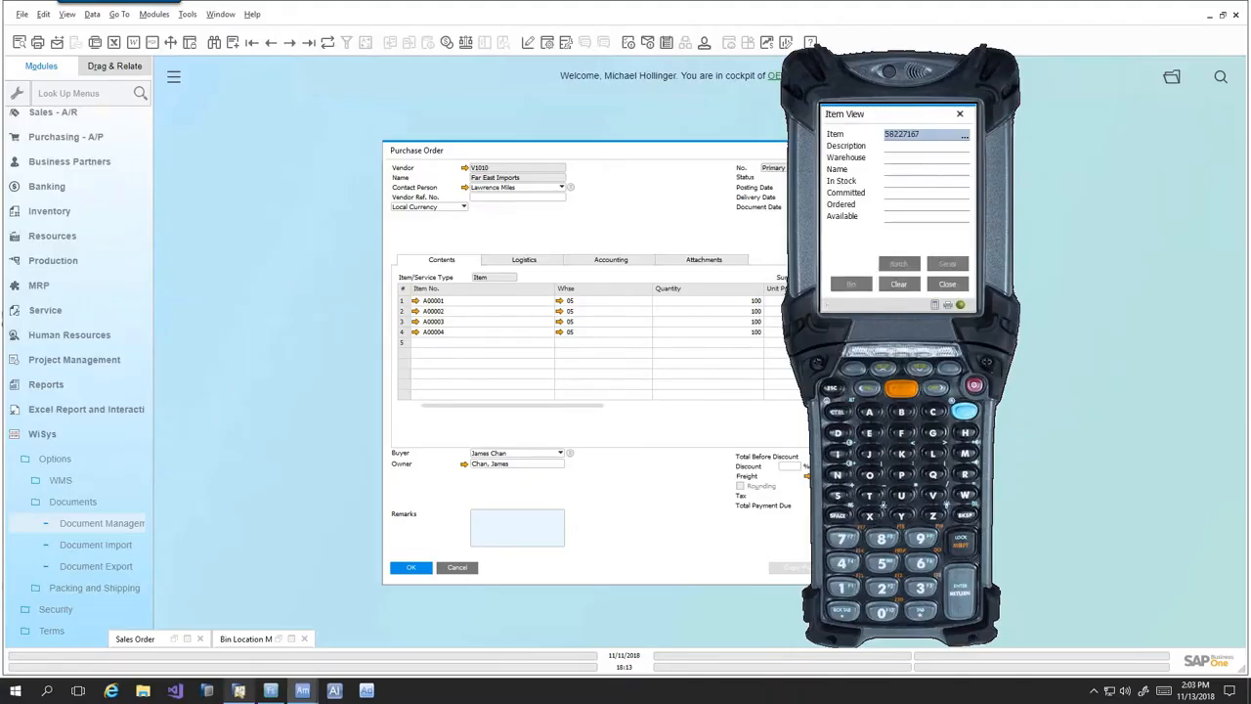
key("Return")
left_click(850, 283)
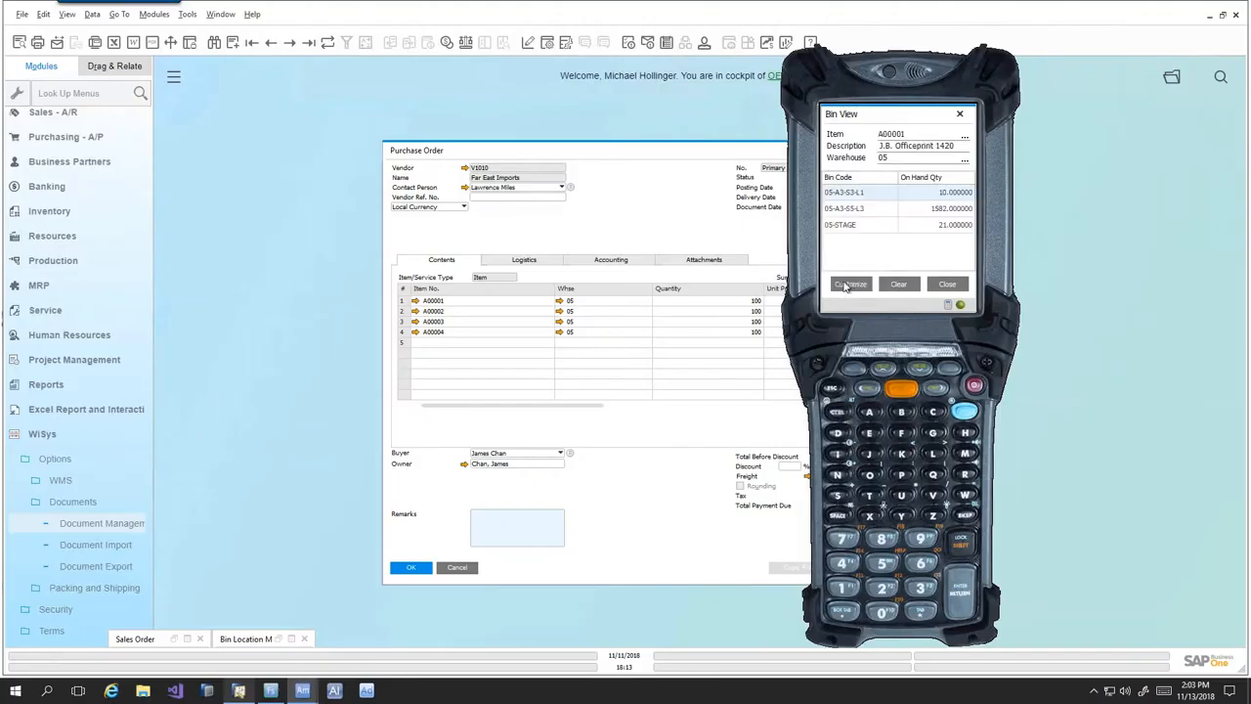
left_click(946, 199)
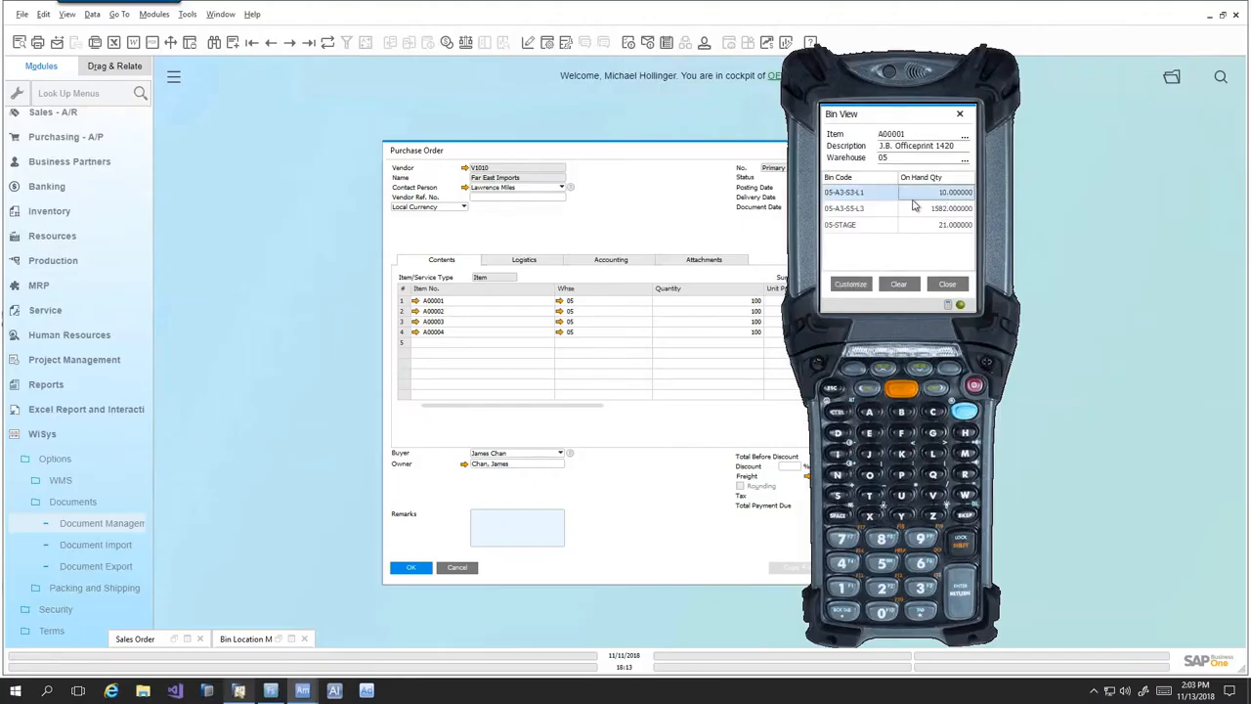
left_click(947, 284)
left_click(946, 284)
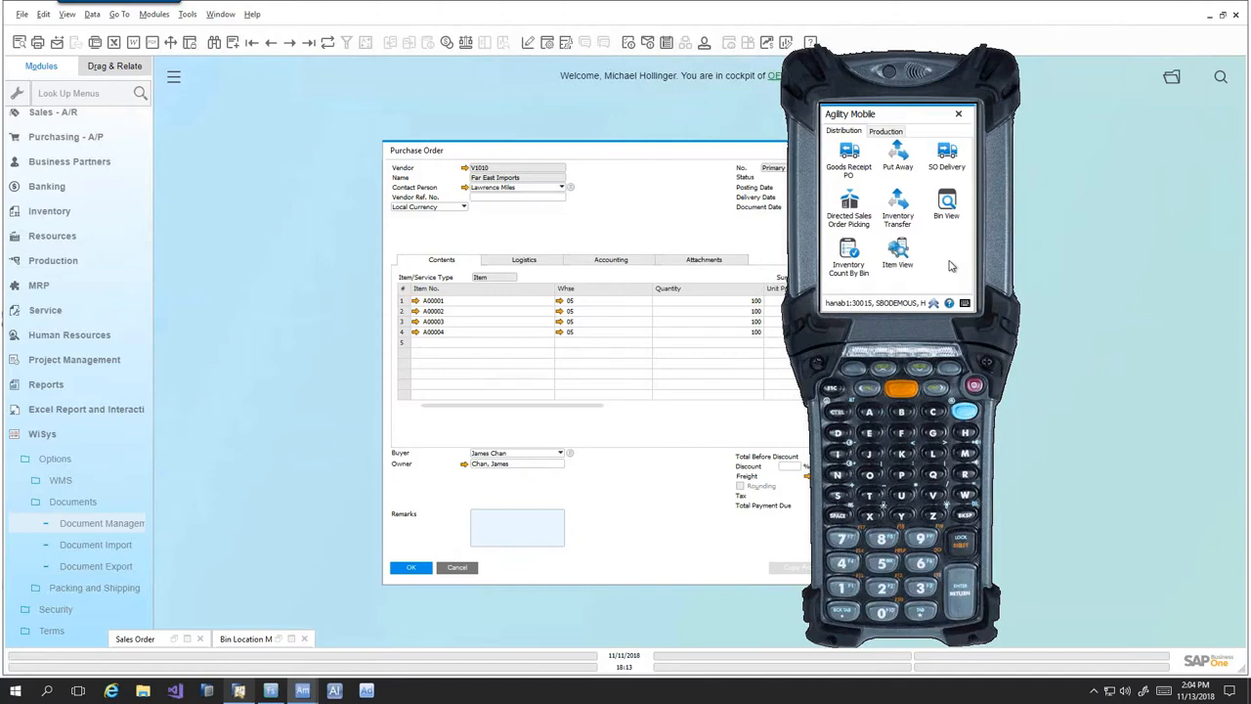
- Switch to SAP Business One, minimize the purchase order, and restore the minimized sales order
left_click(679, 203)
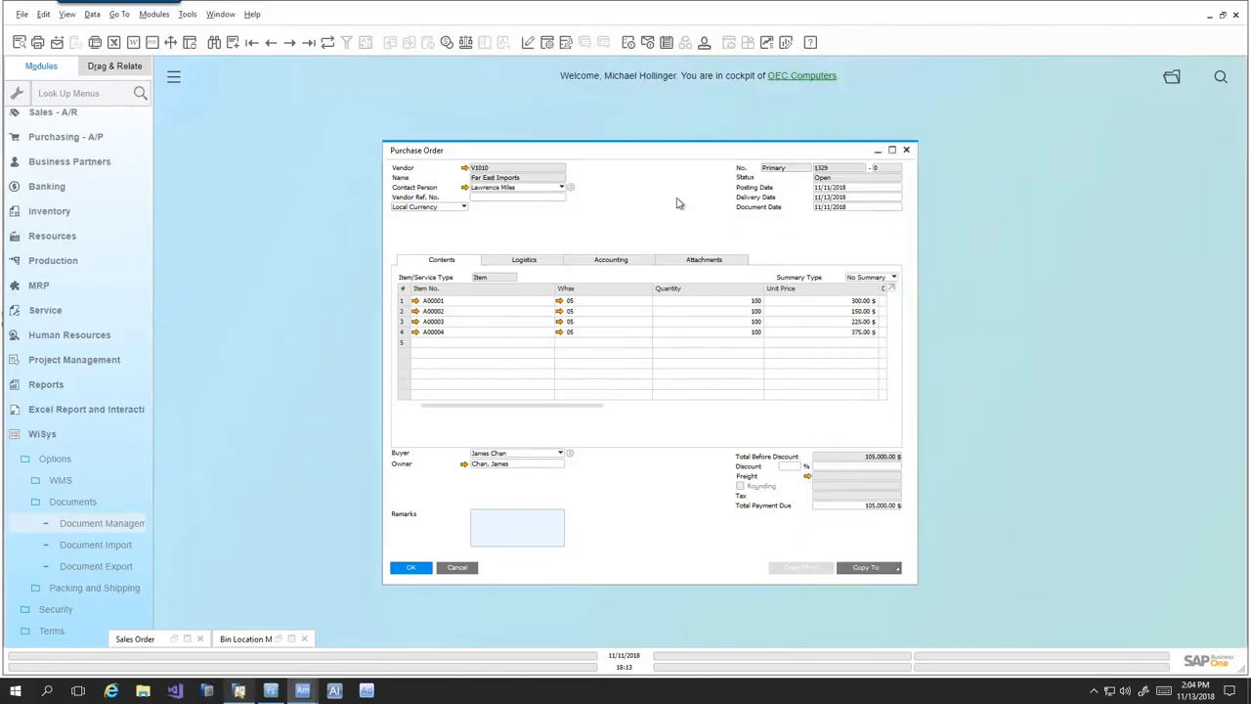
left_click(879, 153)
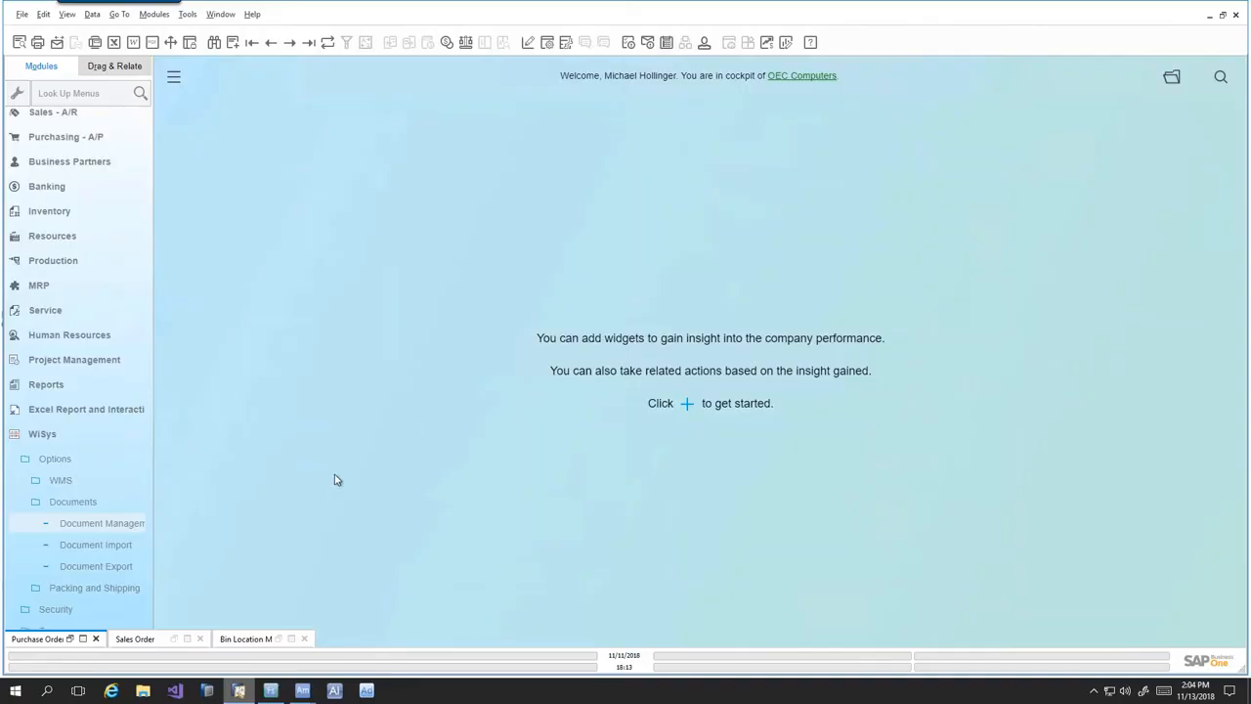
left_click(175, 640)
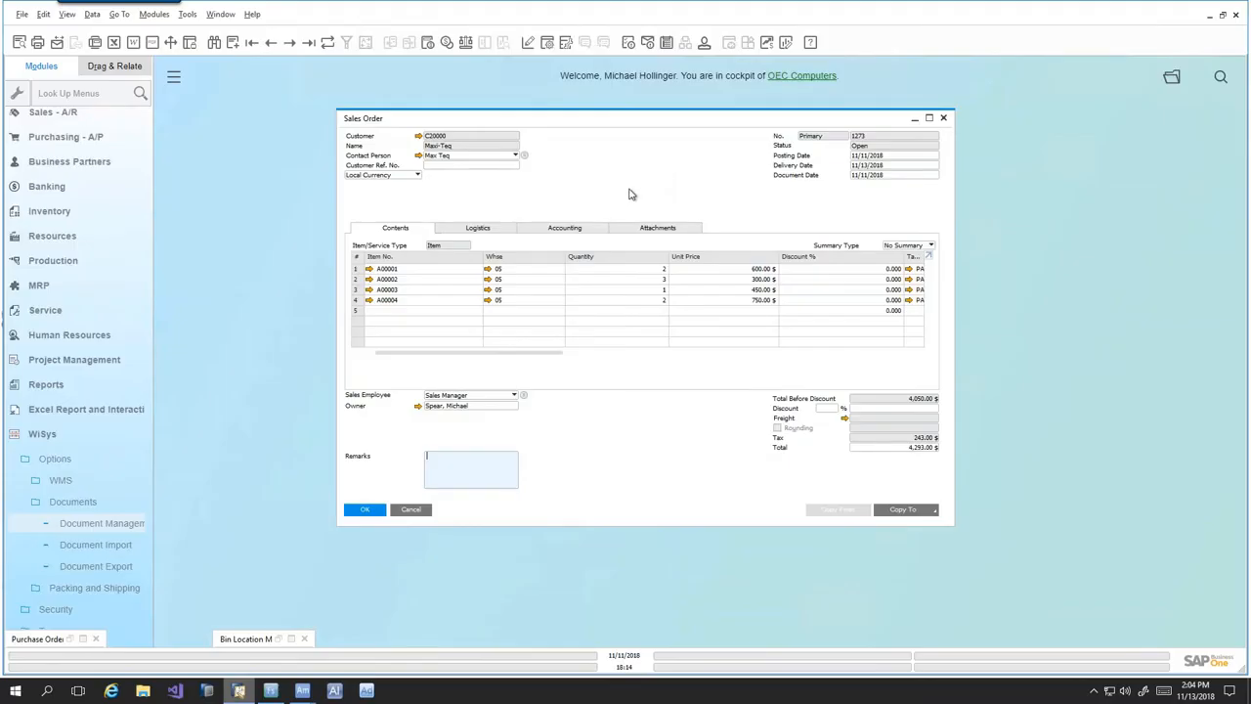
- Open the pick list related to the Maxi-Teq sales order to view its released lines
right_click(630, 194)
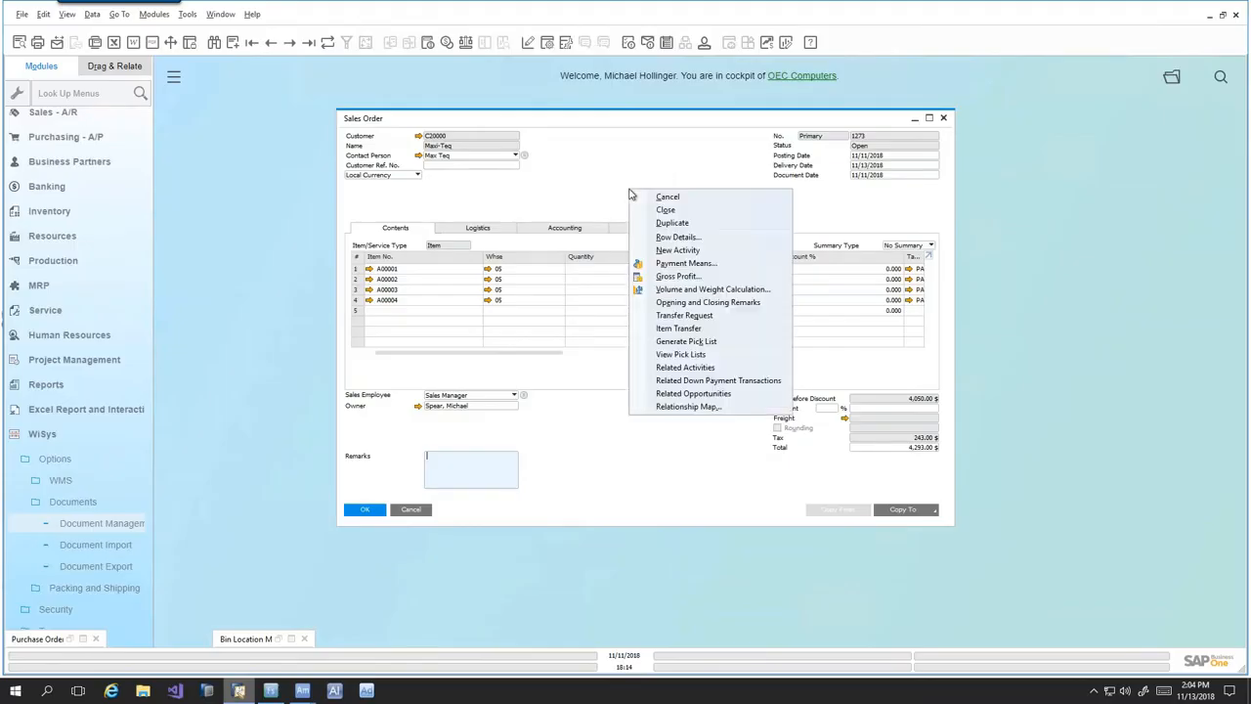
left_click(583, 199)
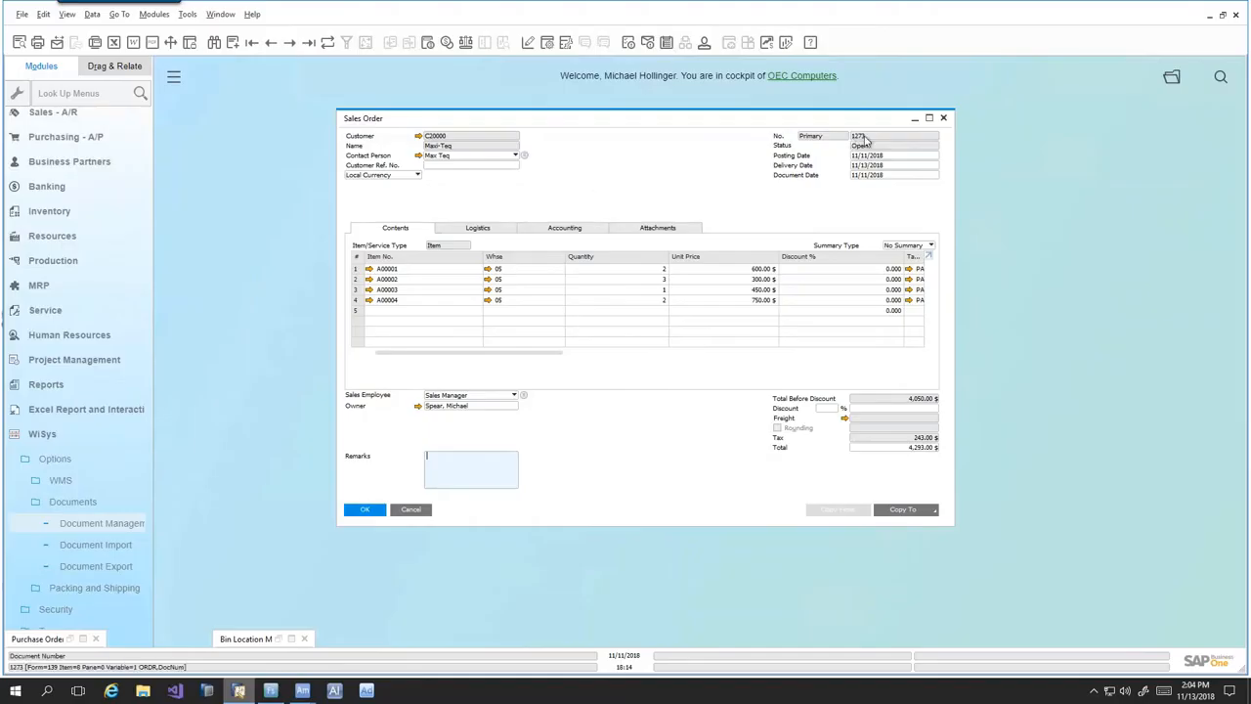
right_click(590, 204)
left_click(675, 365)
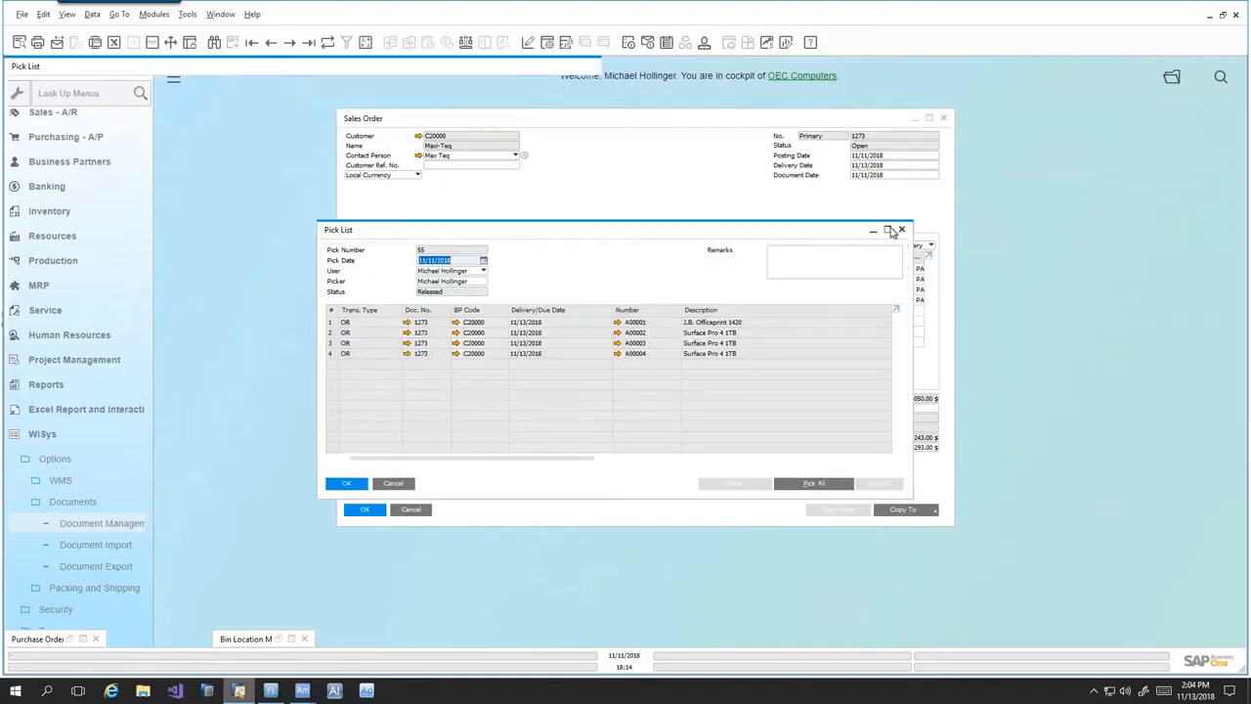
- Examine the pick list's bin locations and released quantities in full view, close it, and minimize the sales order and SAP Business One
left_click(888, 231)
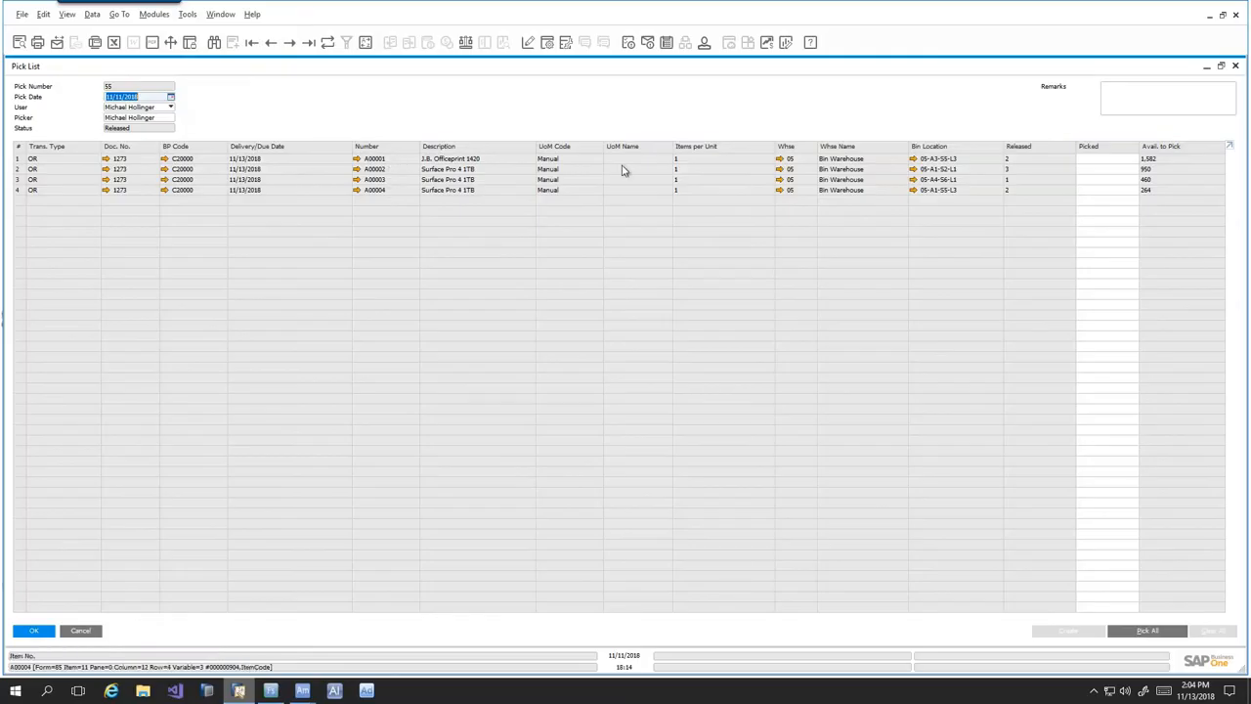
left_click(951, 170)
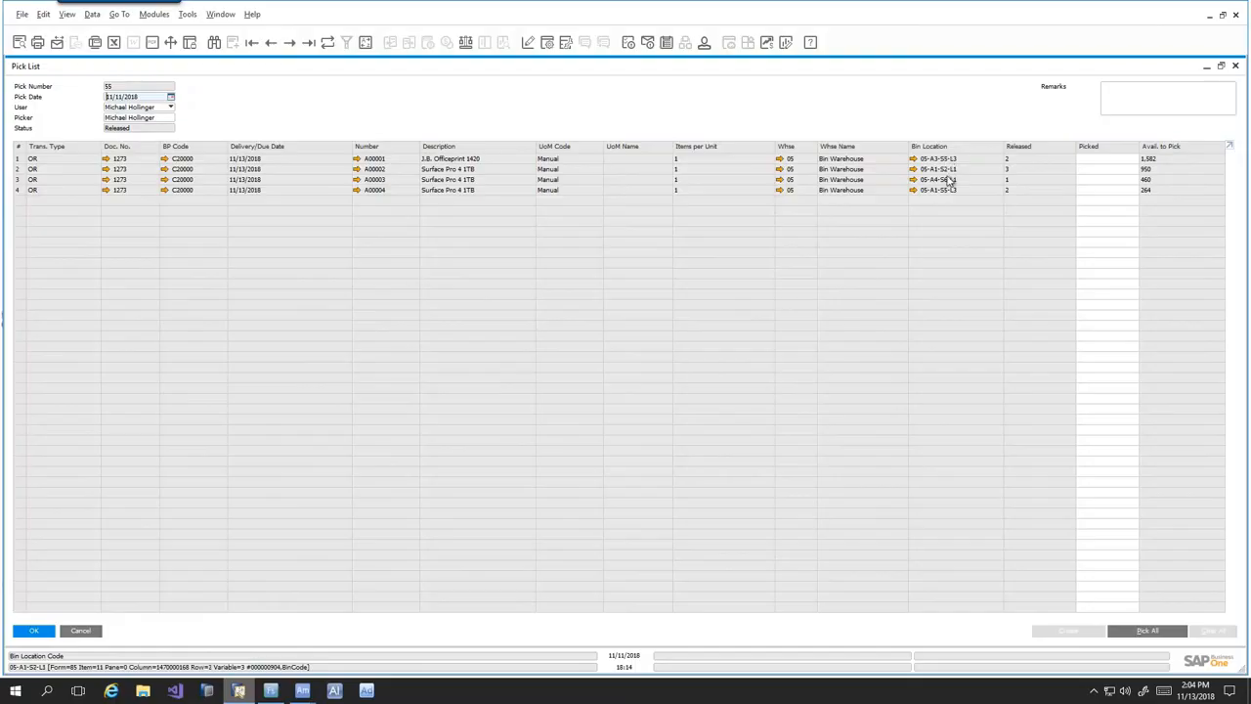
left_click(1221, 66)
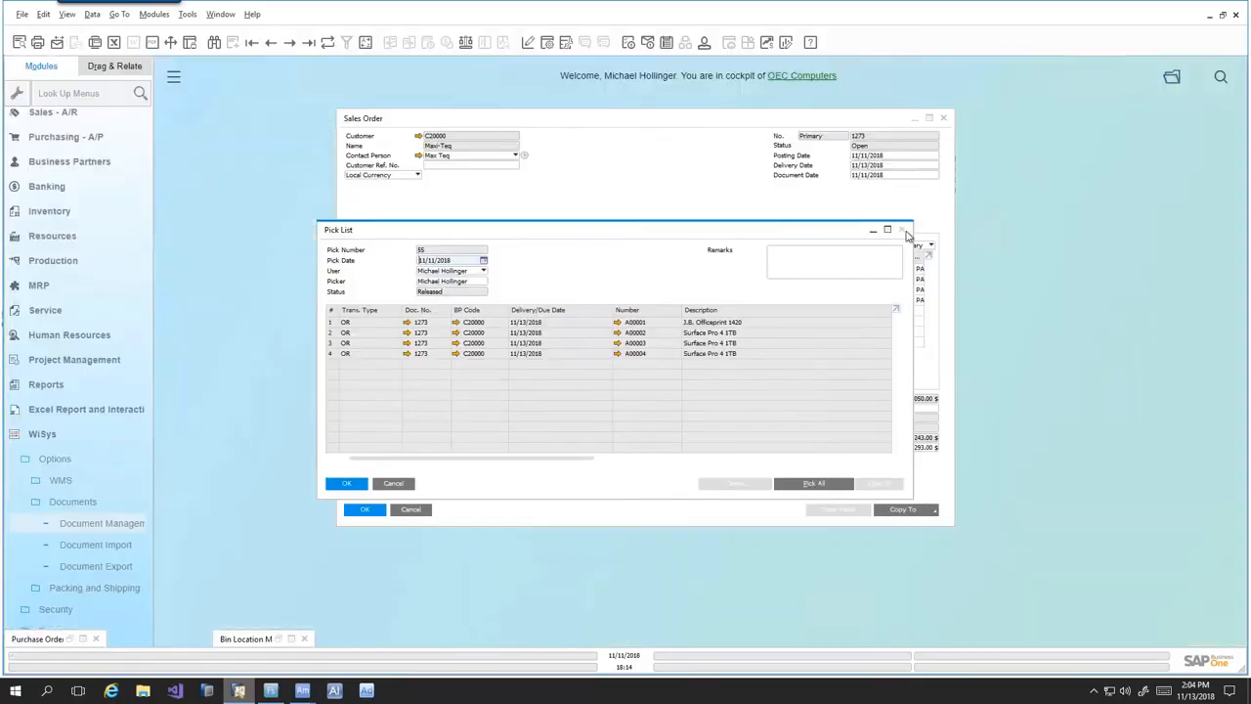
left_click(901, 230)
left_click(915, 117)
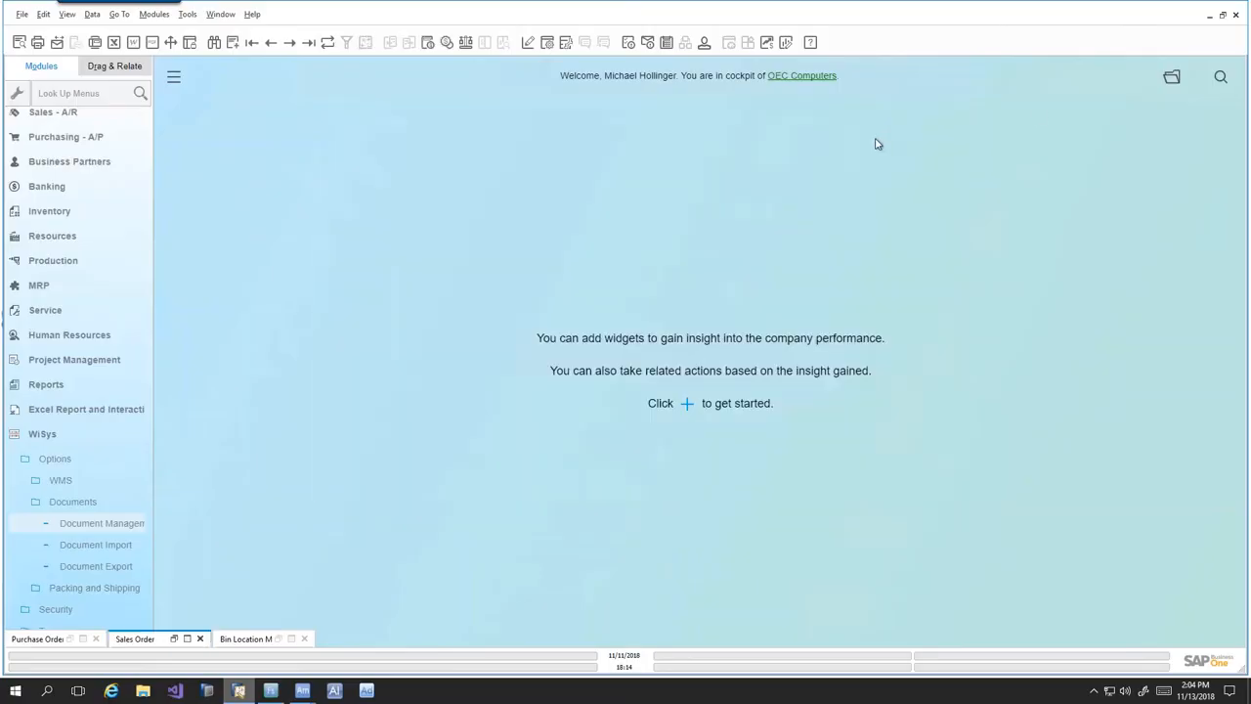
left_click(1210, 16)
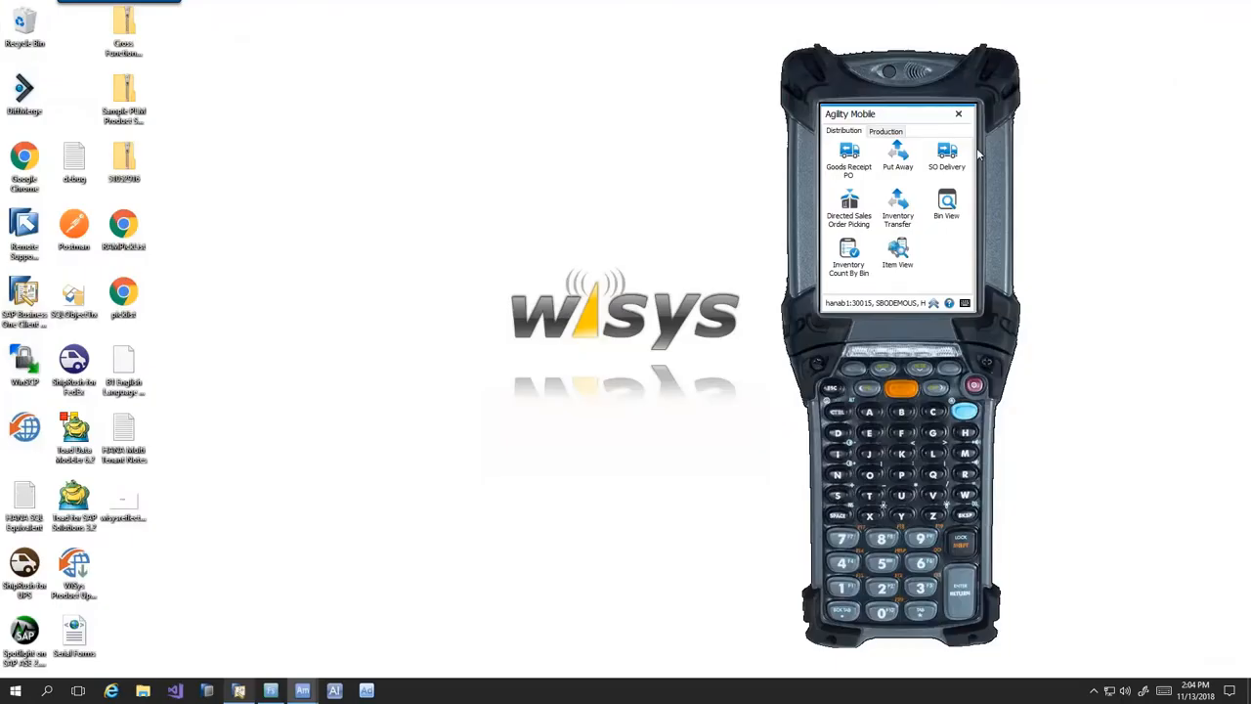
- Start Directed Sales Order Picking for pick list 55 and pick 3 units of item A00002 from bin 05-A1-S2-L1
left_click(846, 209)
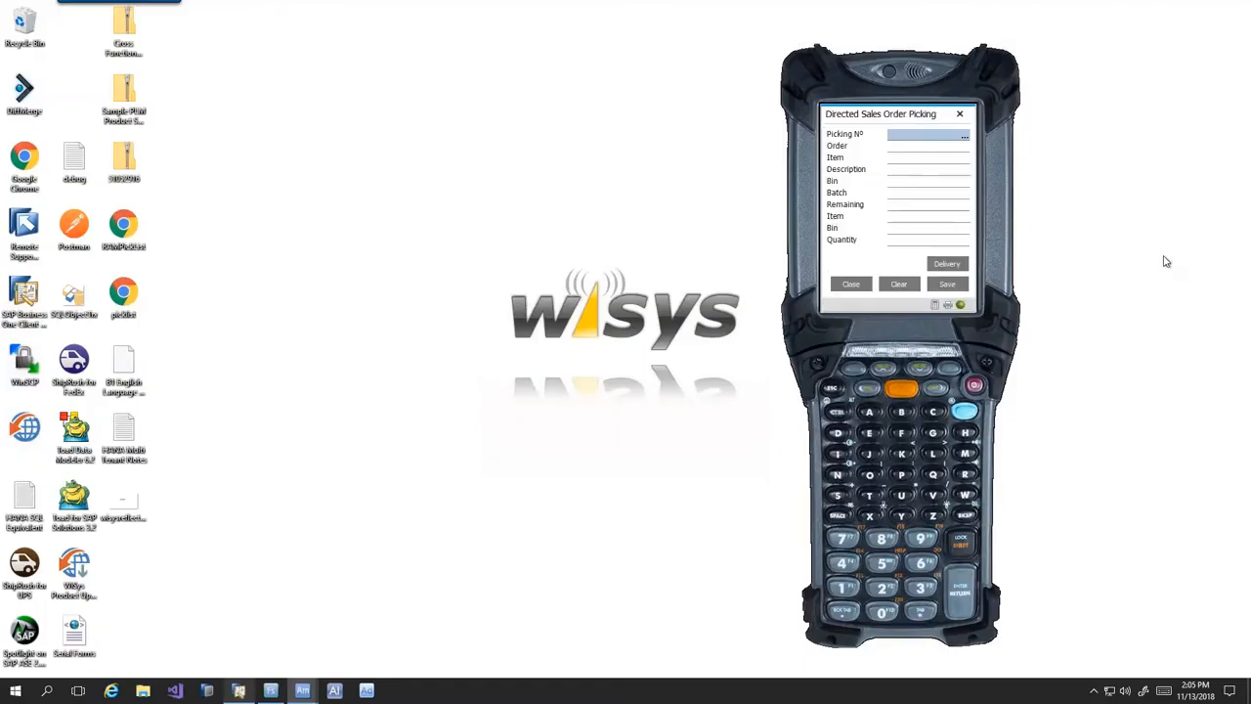
key("Return")
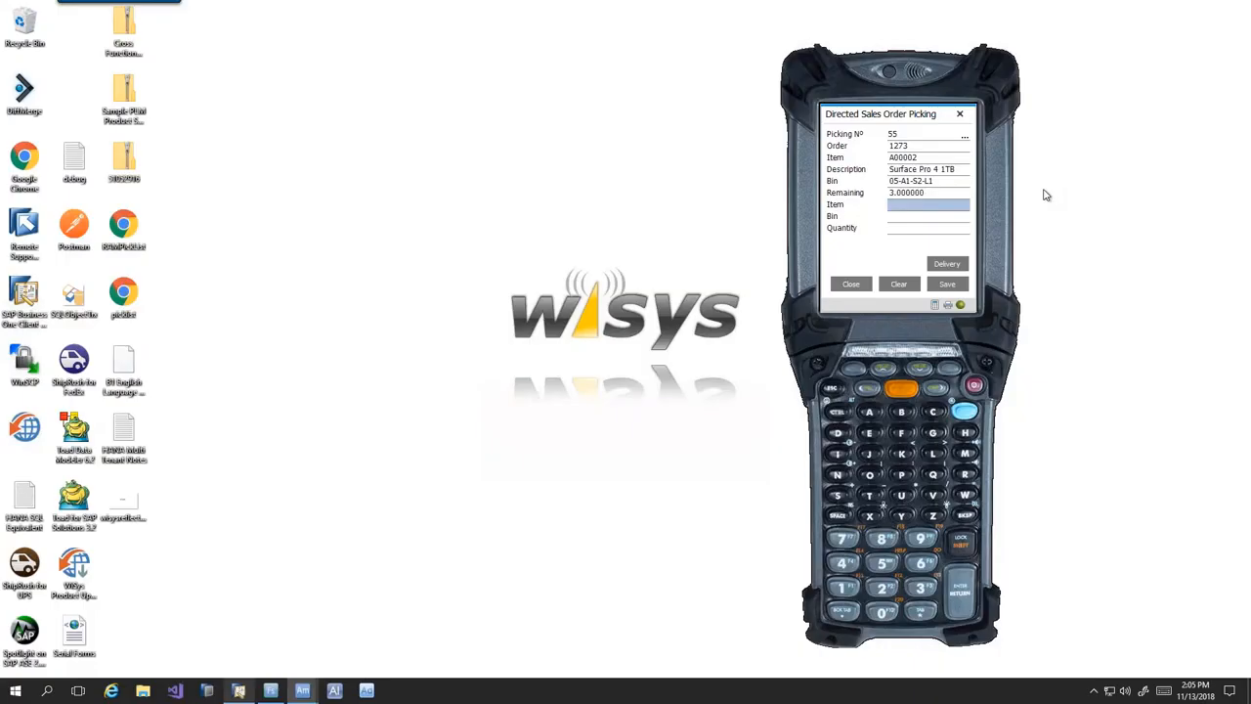
type("A00002")
key("Return")
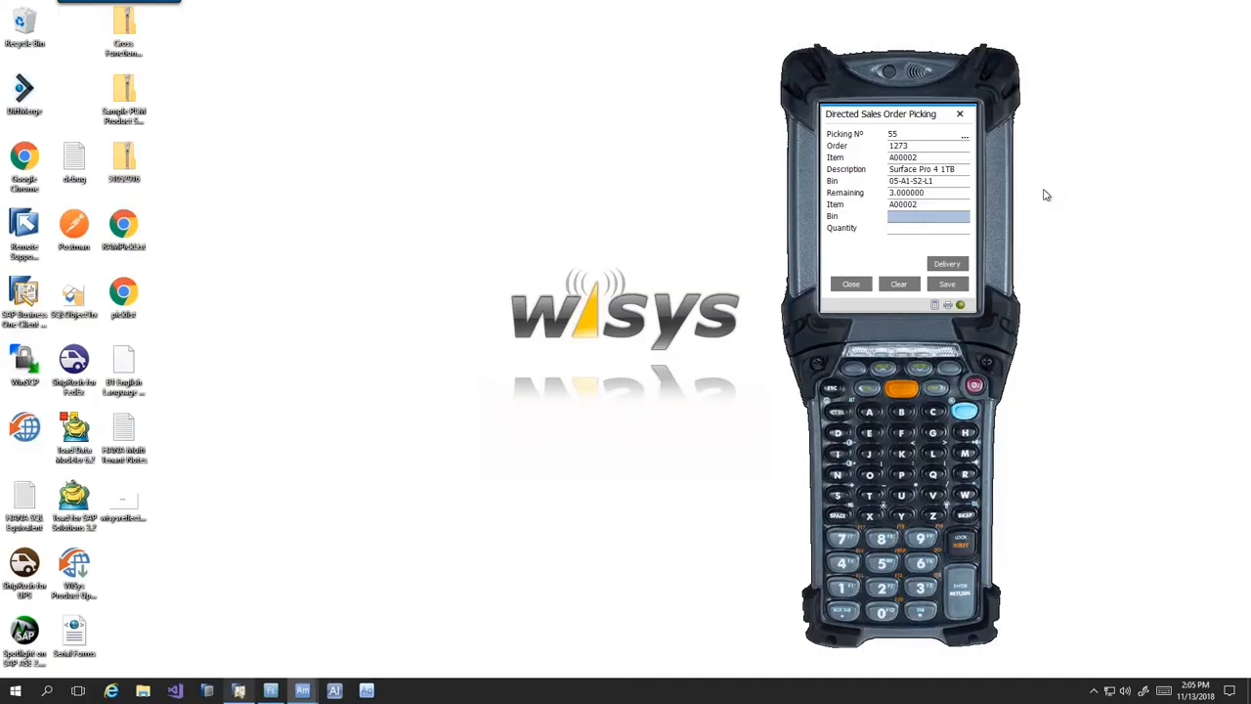
type("05-A1-S2-L1")
key("Return")
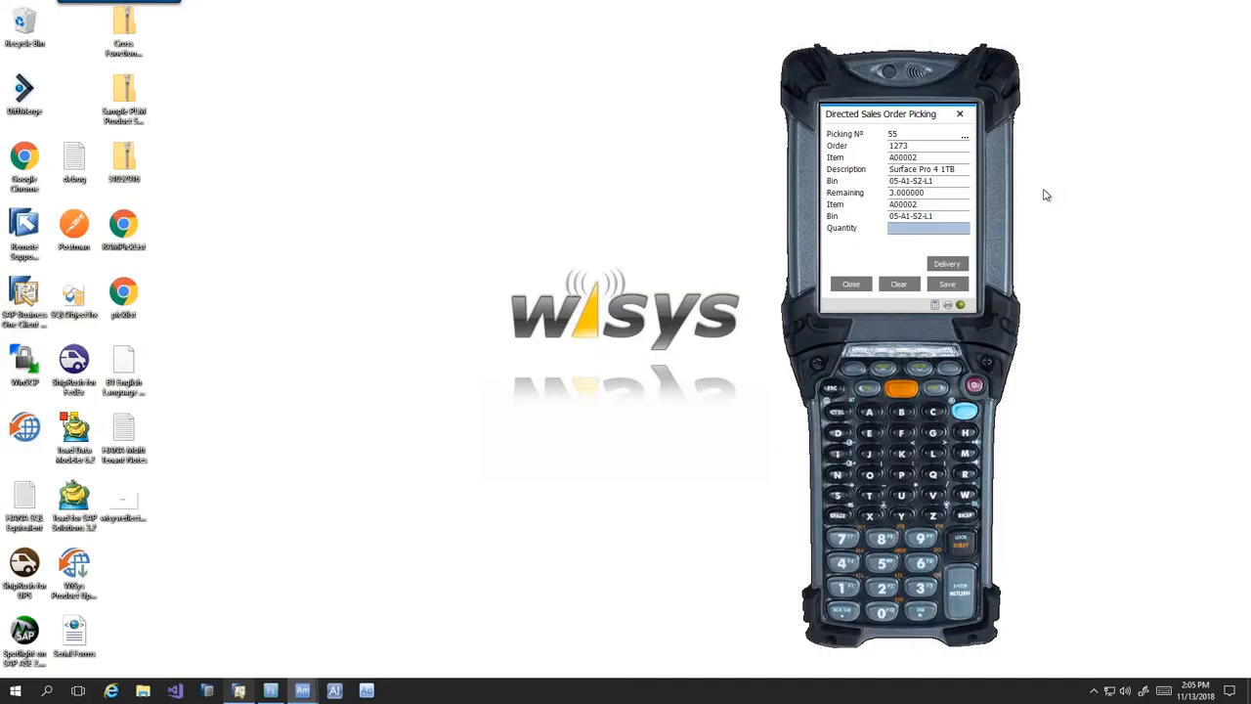
type("3")
key("Return")
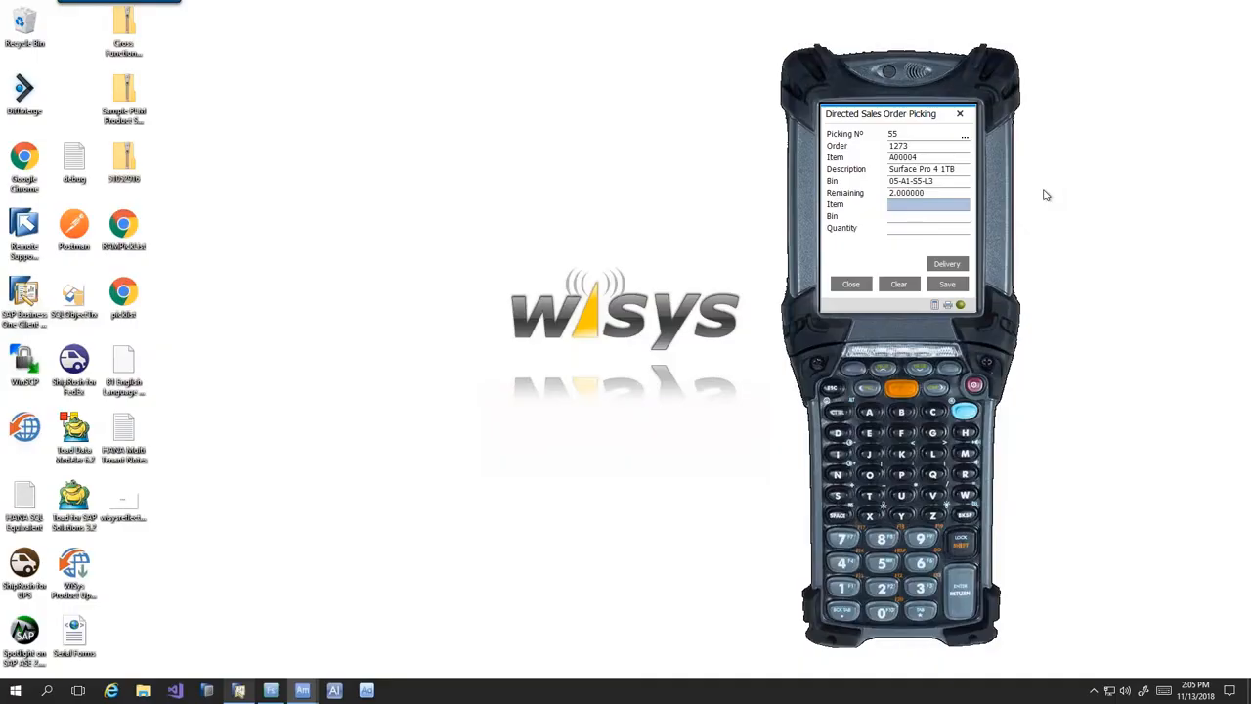
- Switch to SAP Business One, check the picked quantity of A00002 in the sales order's pick list, and return to Agility Mobile
left_click(241, 694)
left_click(173, 638)
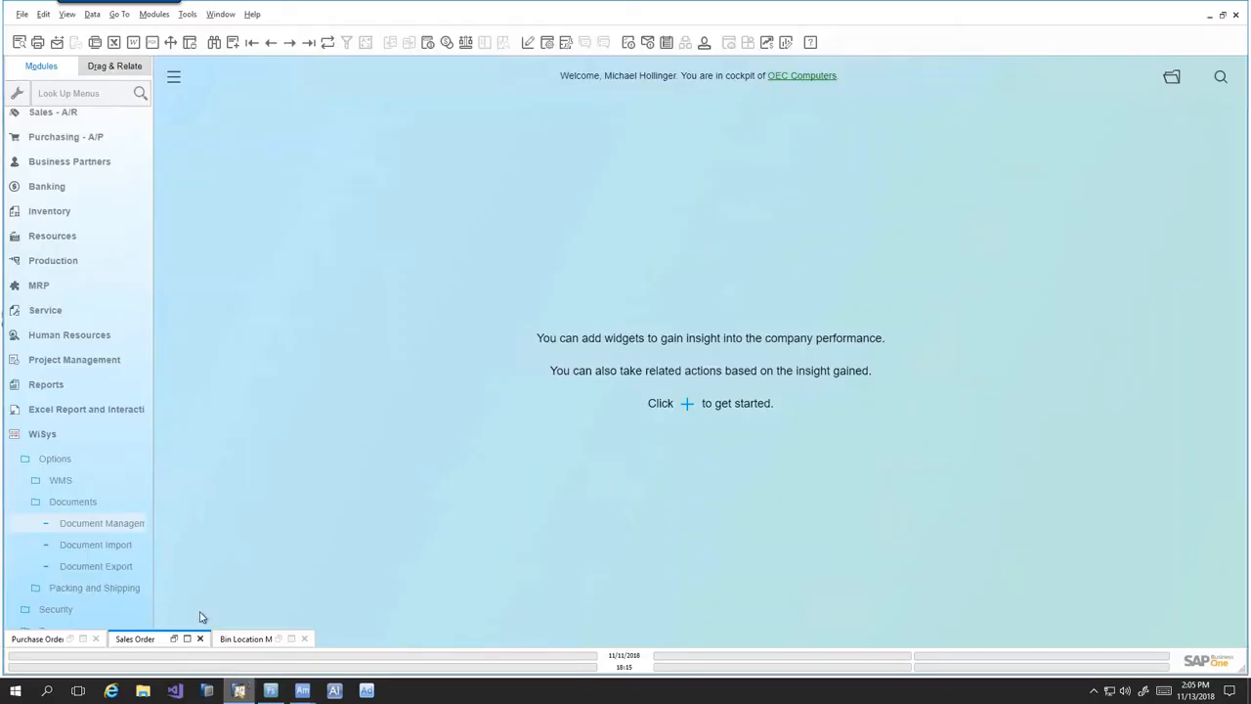
right_click(718, 168)
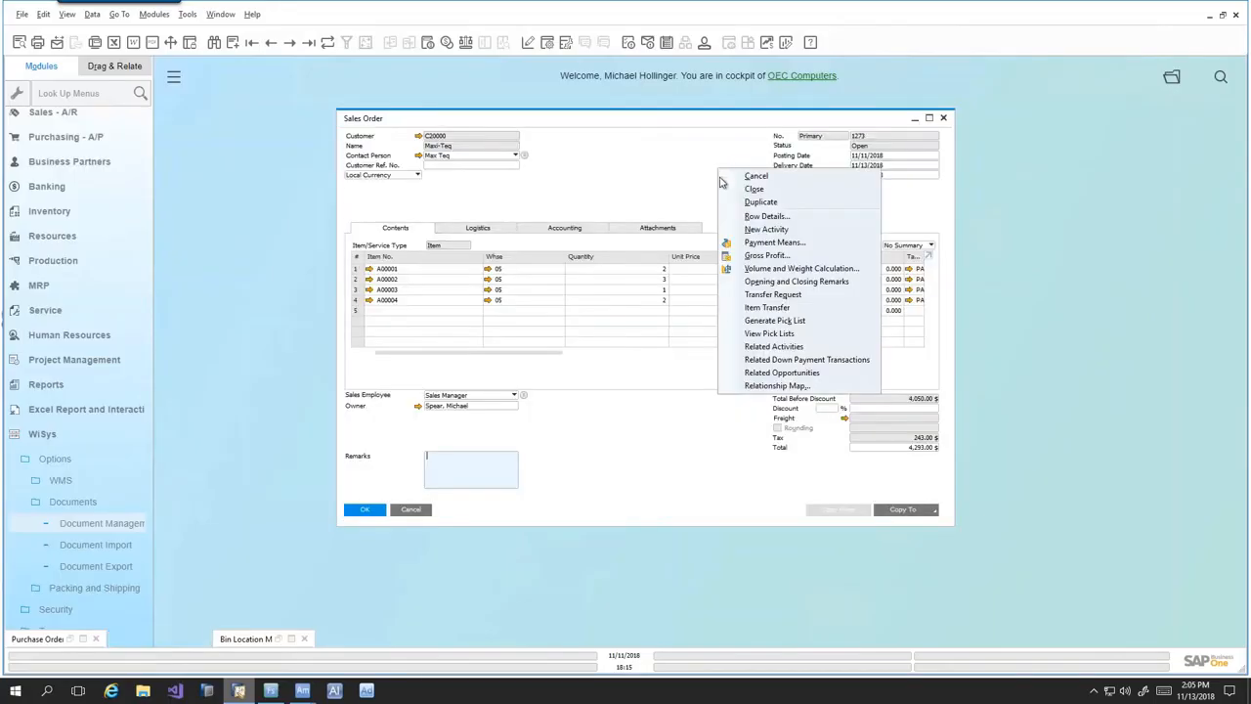
left_click(758, 334)
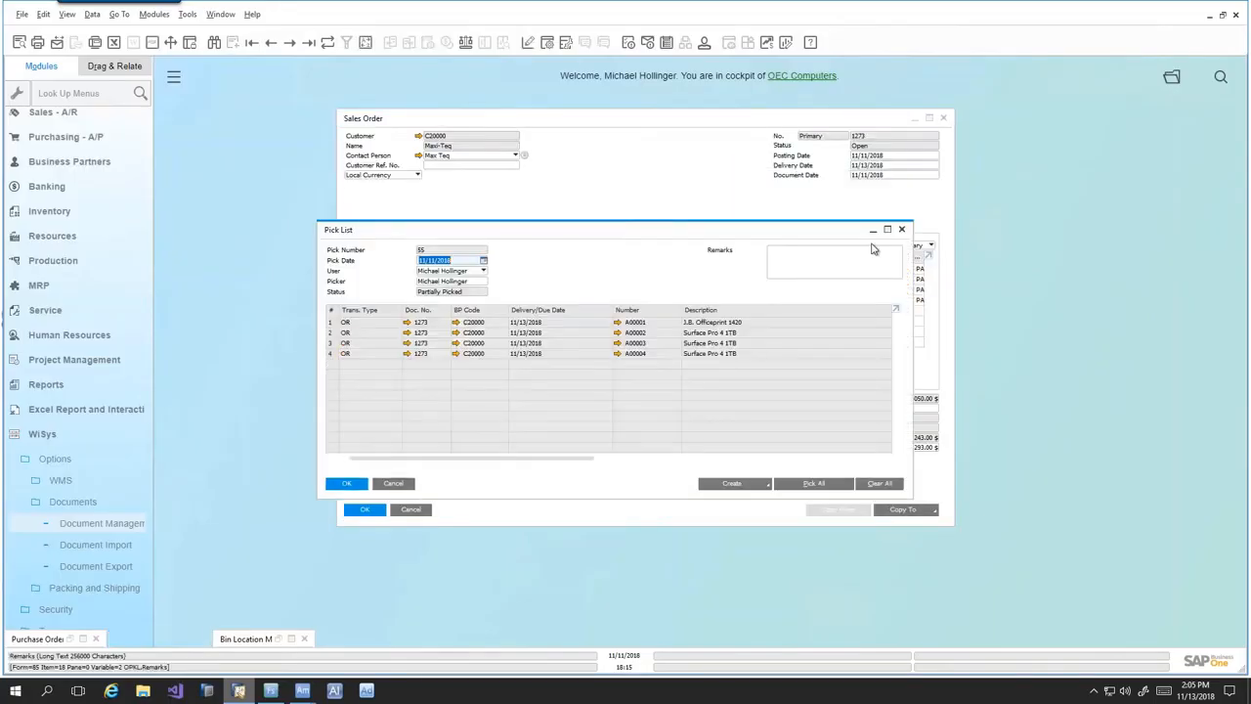
left_click(887, 230)
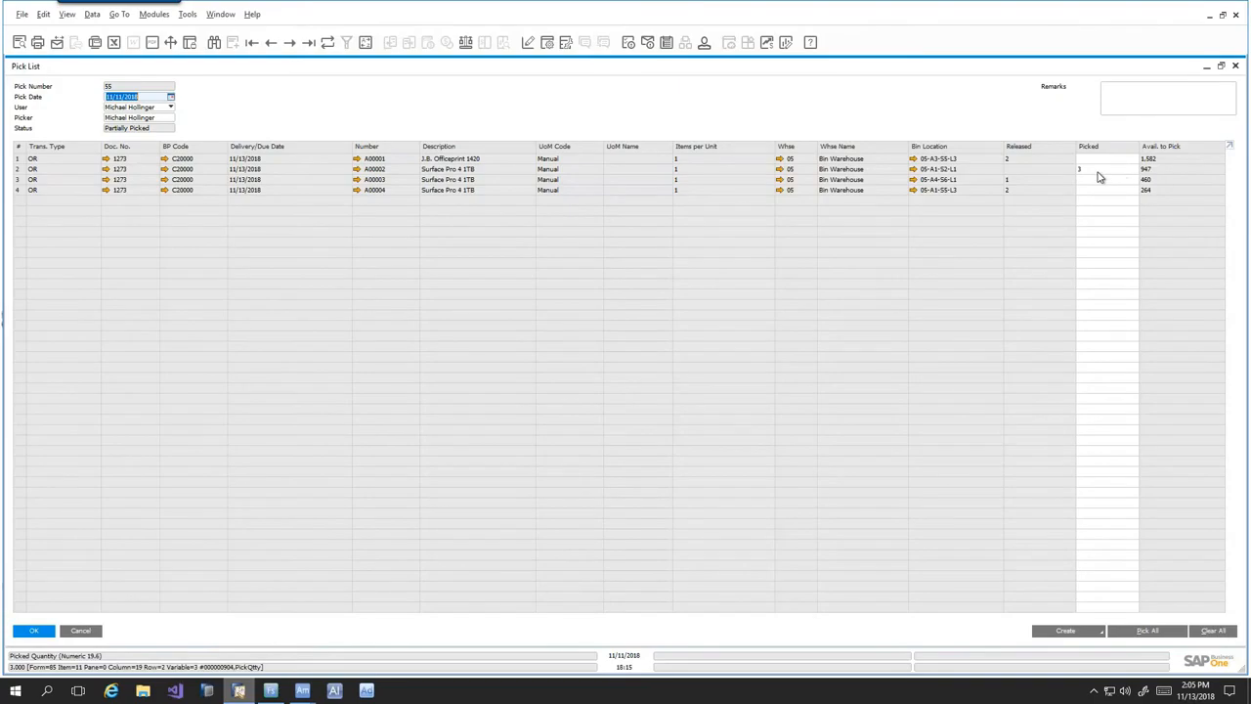
left_click(1093, 171)
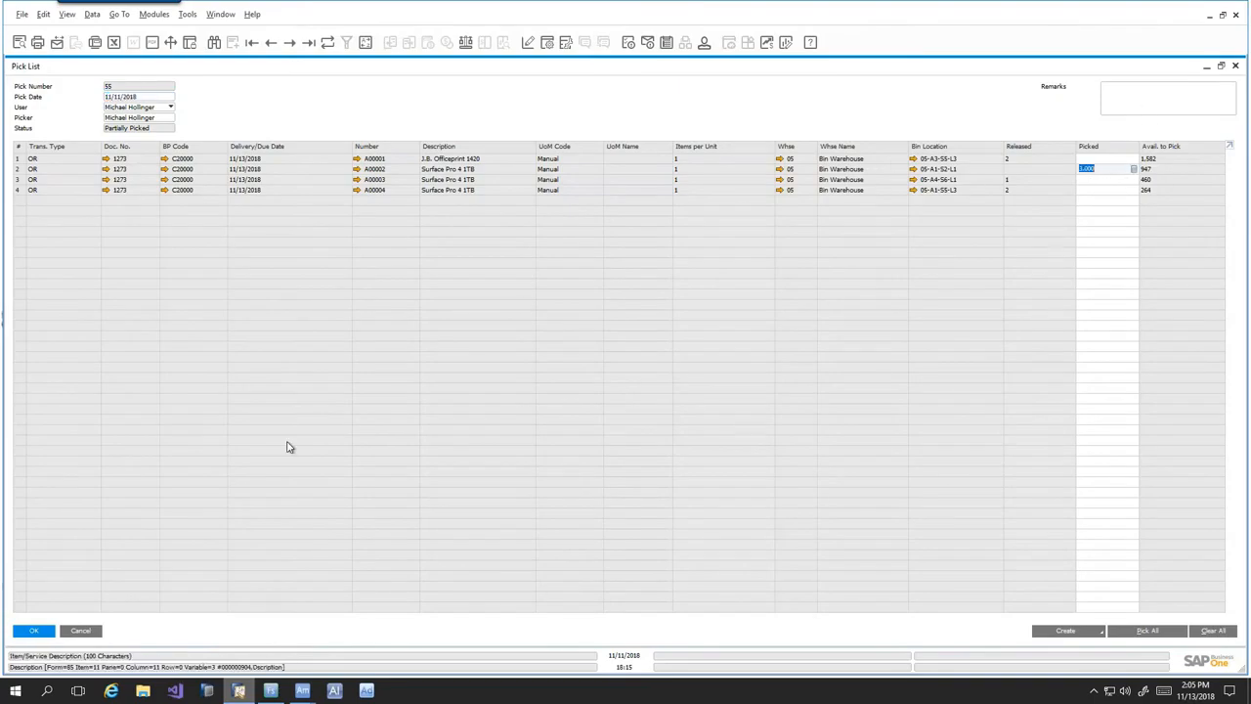
left_click(78, 632)
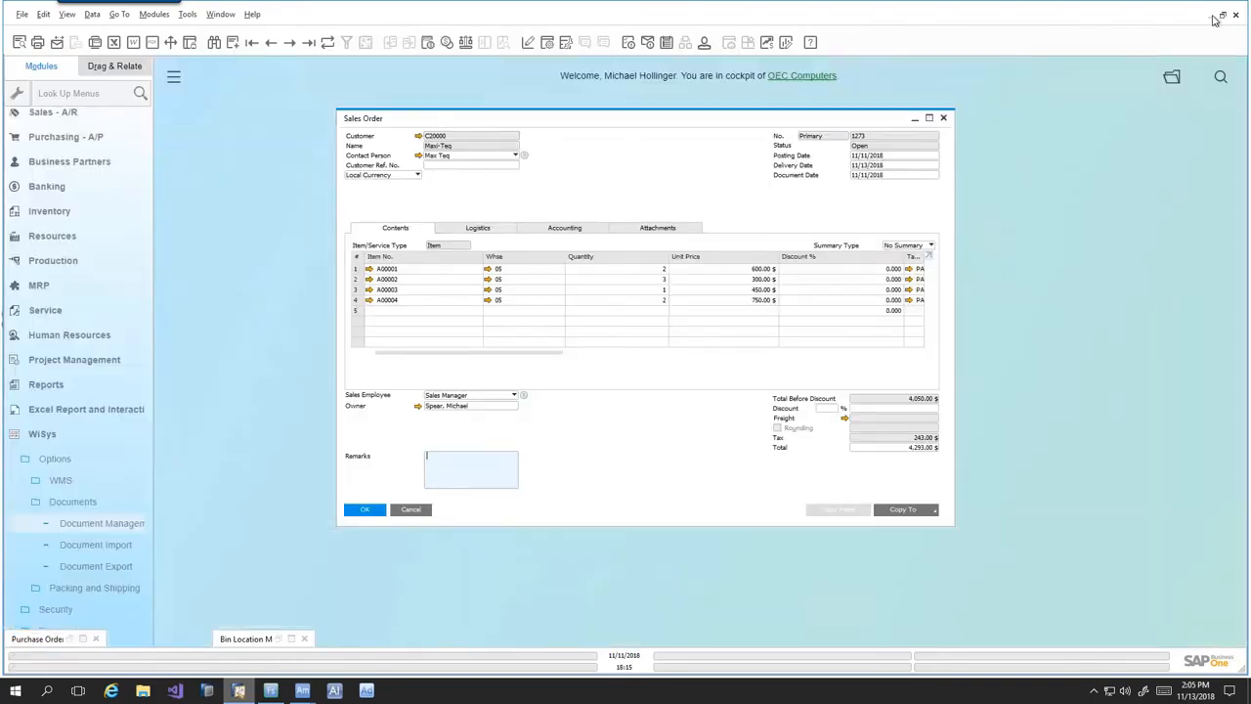
left_click(1209, 19)
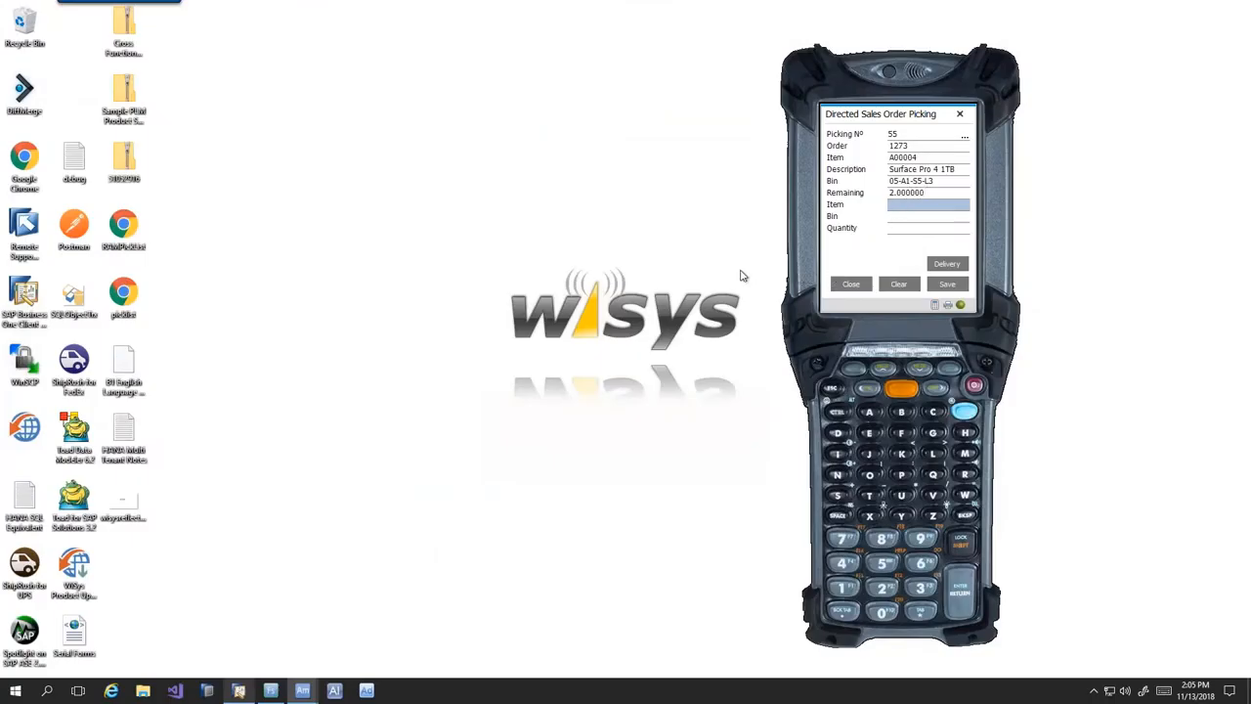
- Pick 2 units of item A00004 from bin 05-A1-S5-L3
type("A00004")
key("Return")
type("05-A1-S5-L3")
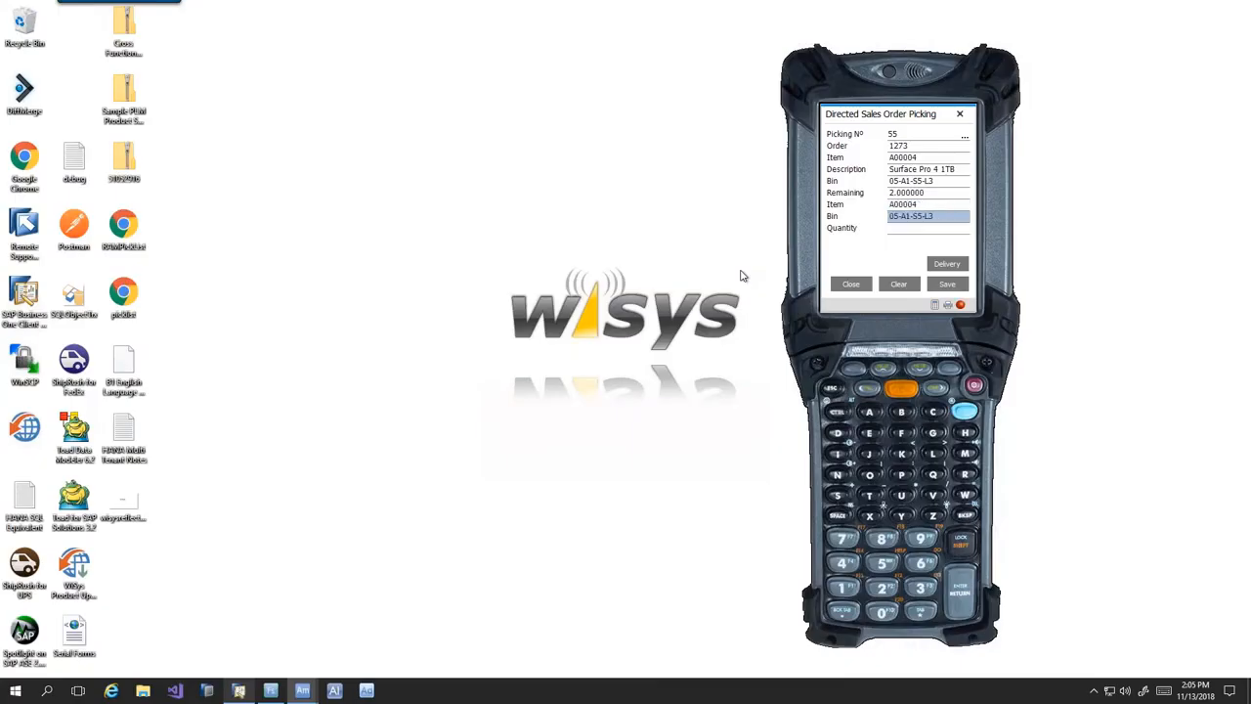
key("Return")
key("Return")
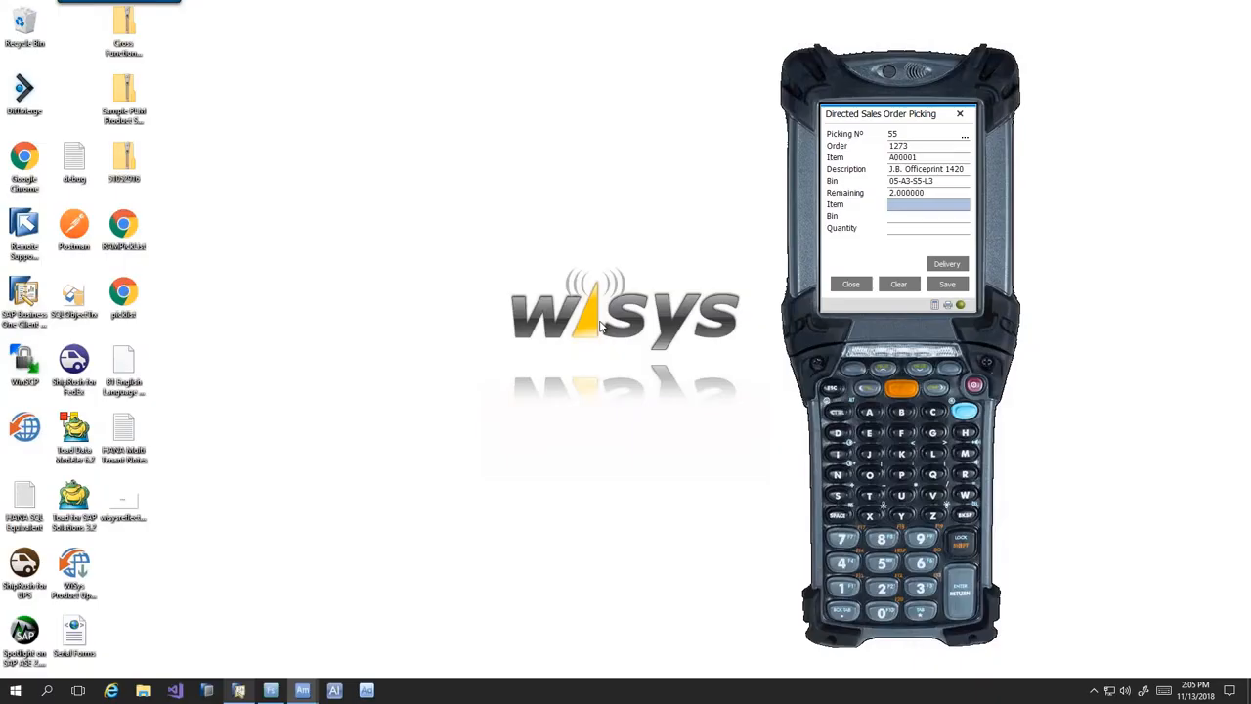
- Pick 2 units of item A00001 from bin 05-A3-S5-L3
type("A00001")
key("Return")
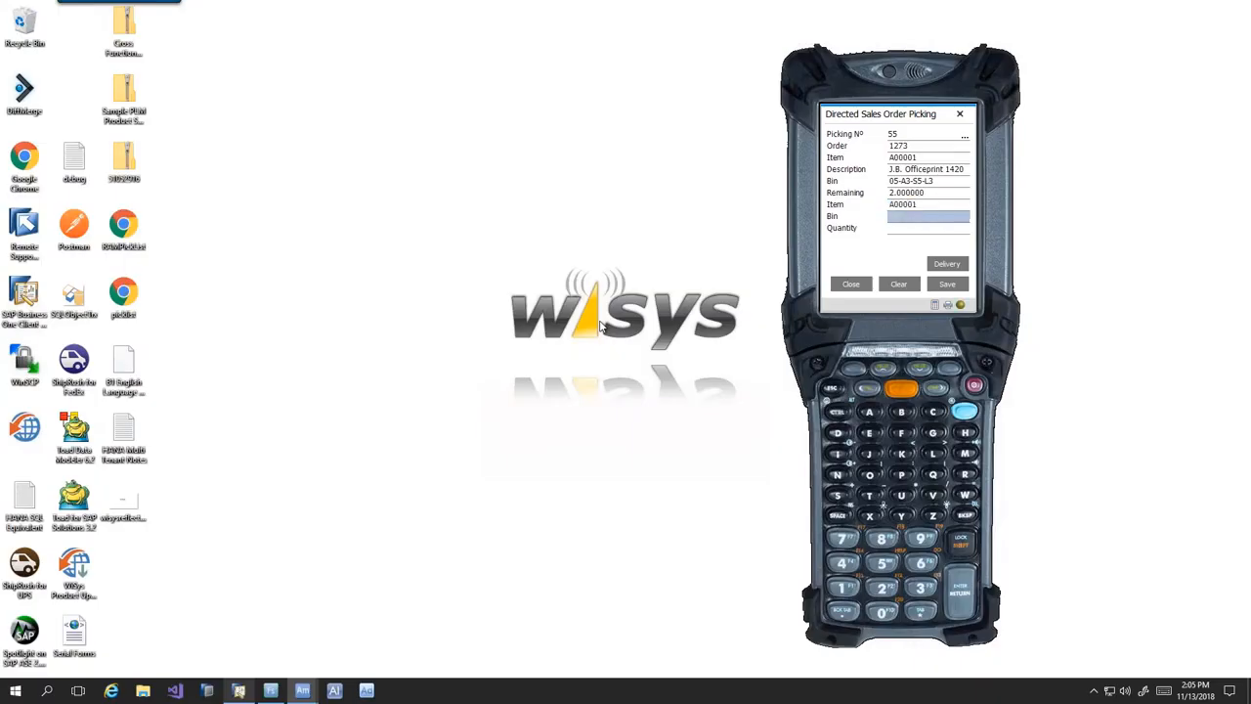
type("05-A3-S5-L3")
key("Return")
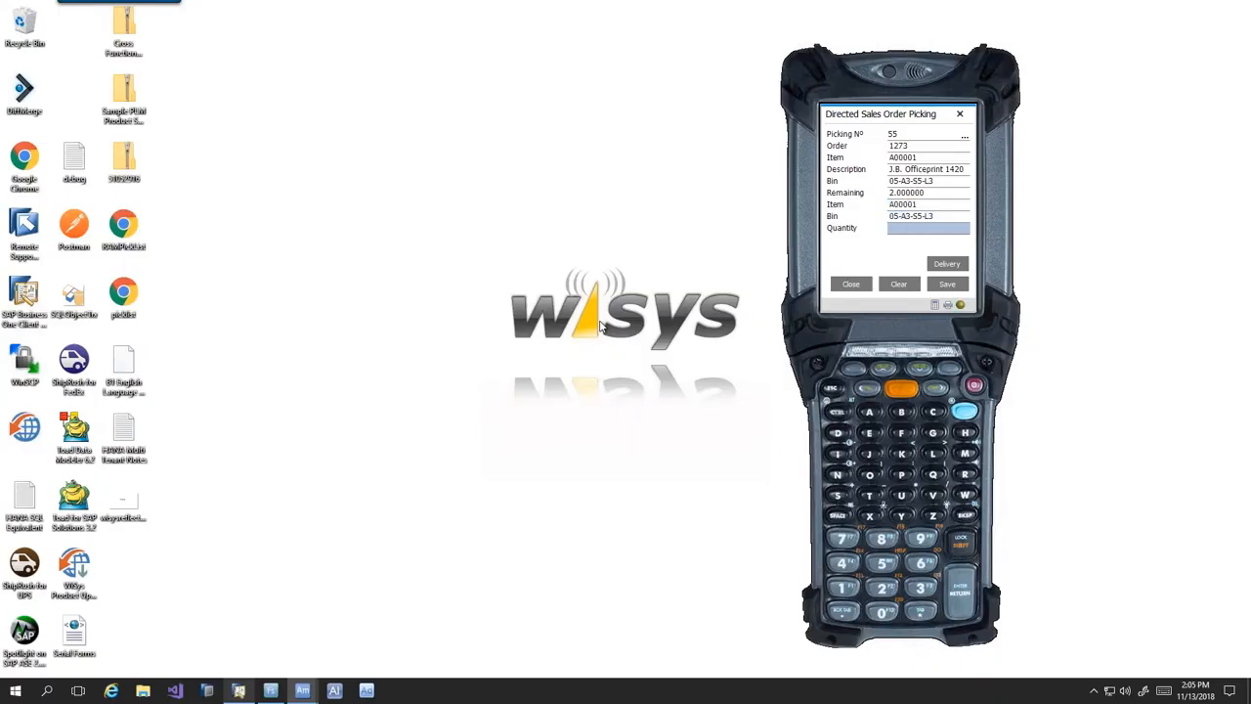
key("Return")
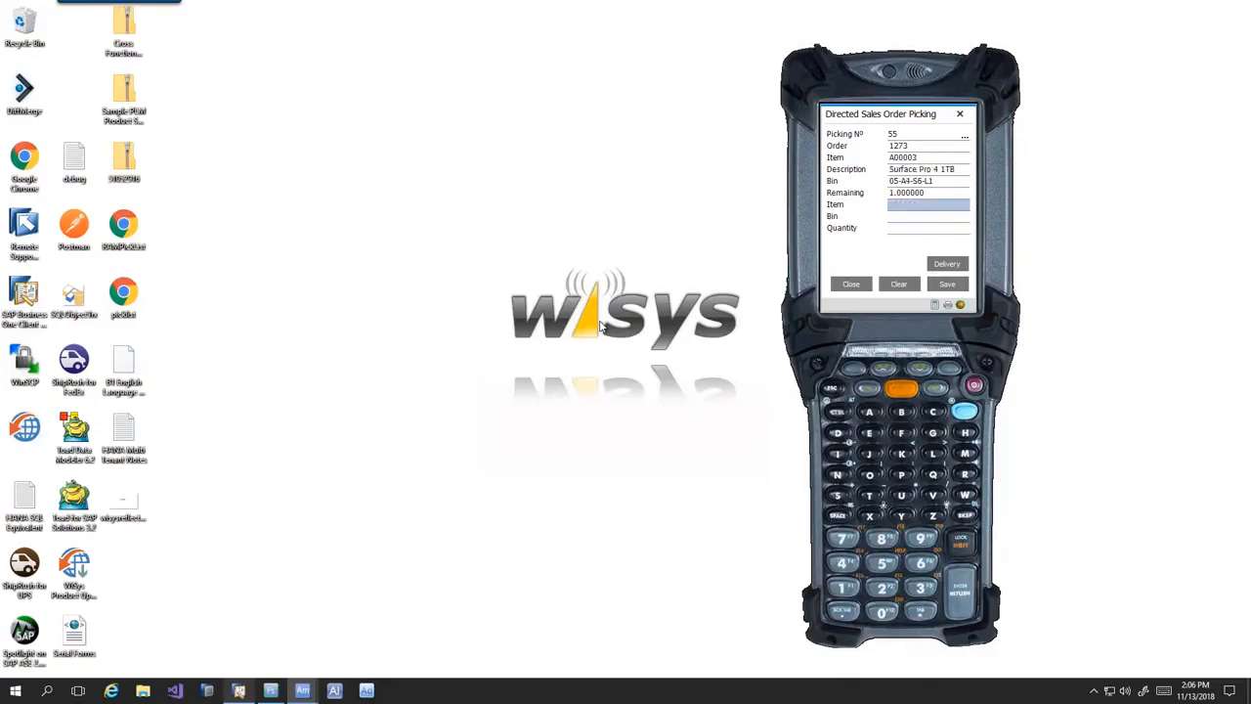
- Pick 1 unit of item A00003 from bin 05-A4-S6-L1 and create the delivery for the pick list
type("A00003")
key("Return")
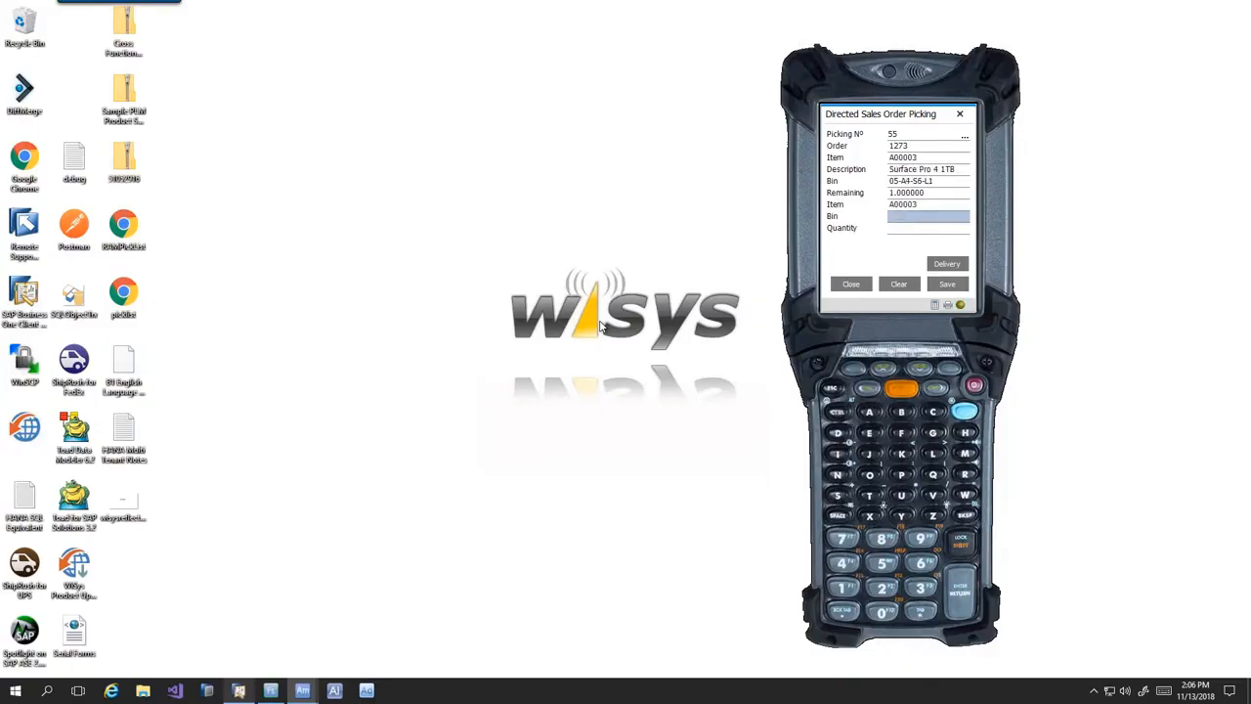
type("05-A4-S6-L1")
key("Return")
type("1")
key("Return")
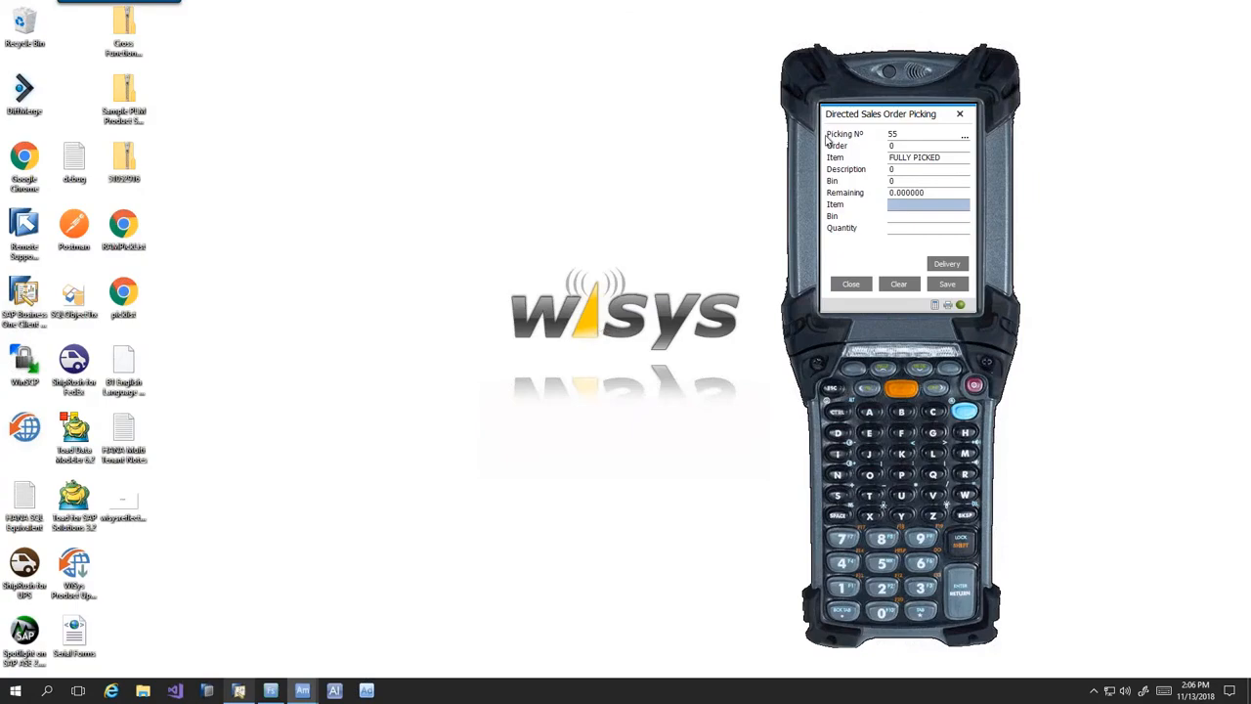
left_click(946, 264)
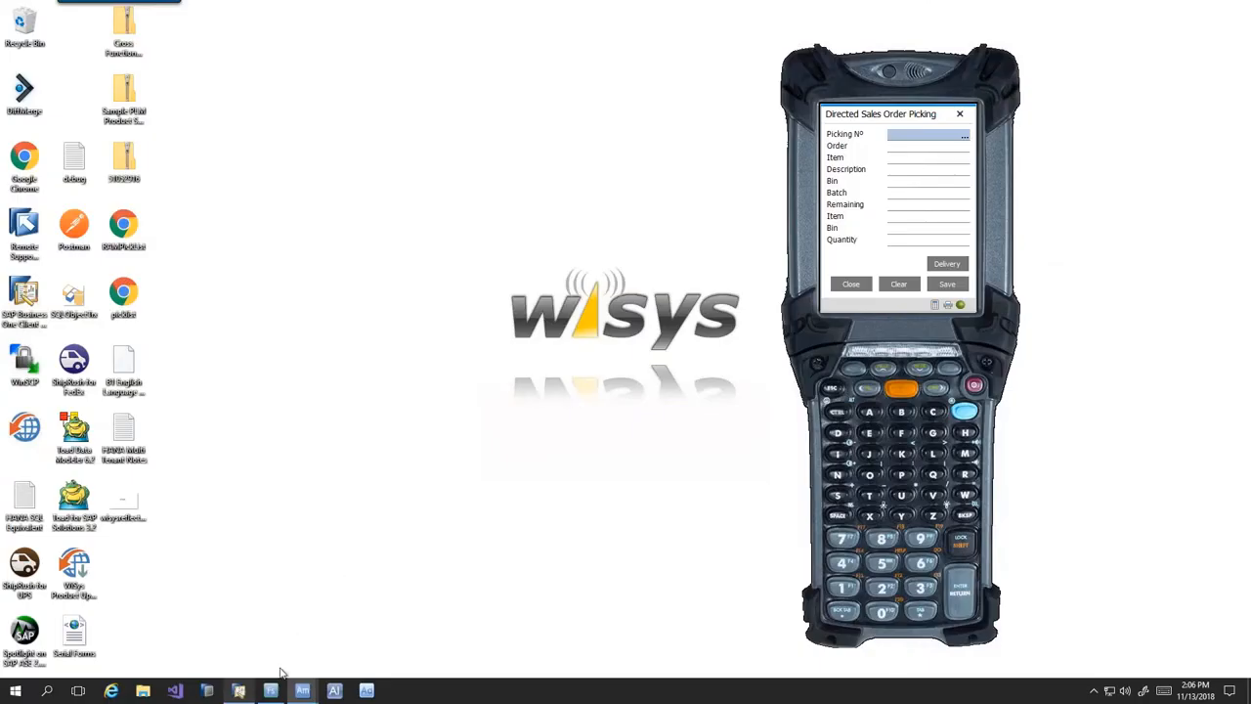
- Switch to SAP Business One, review the picked quantities in the sales order's pick list, close it, and minimize the order
left_click(239, 692)
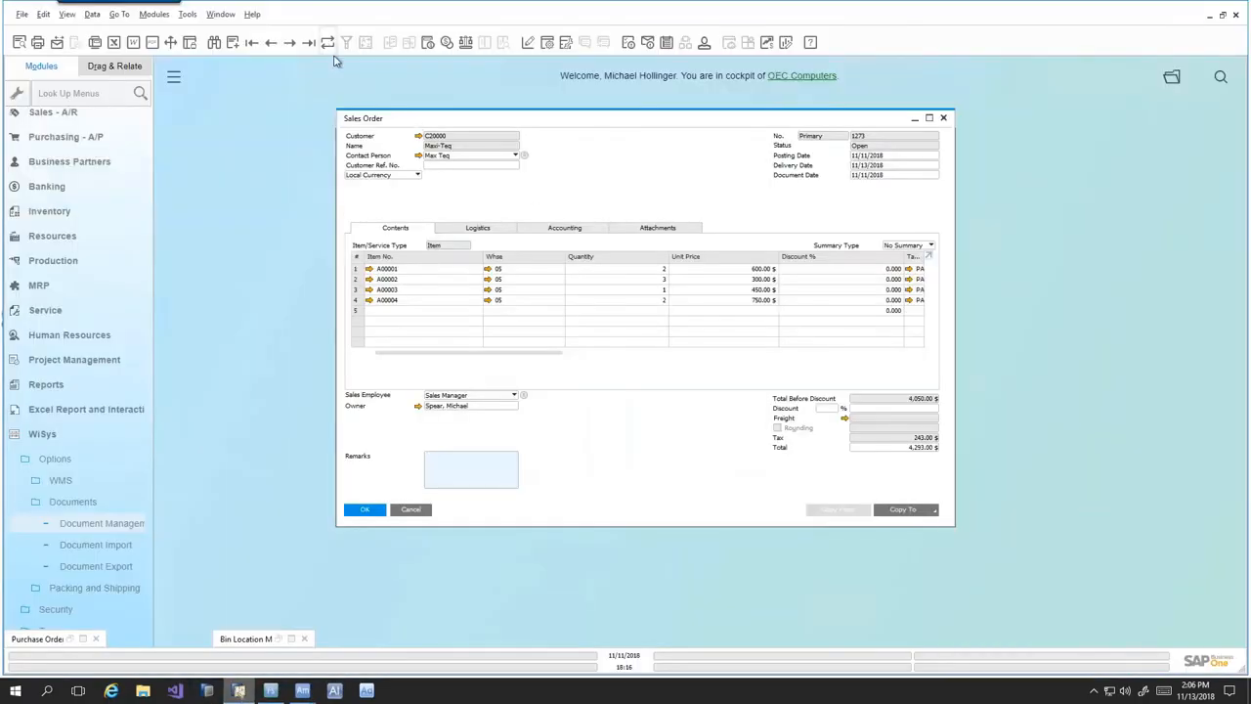
right_click(657, 185)
left_click(707, 307)
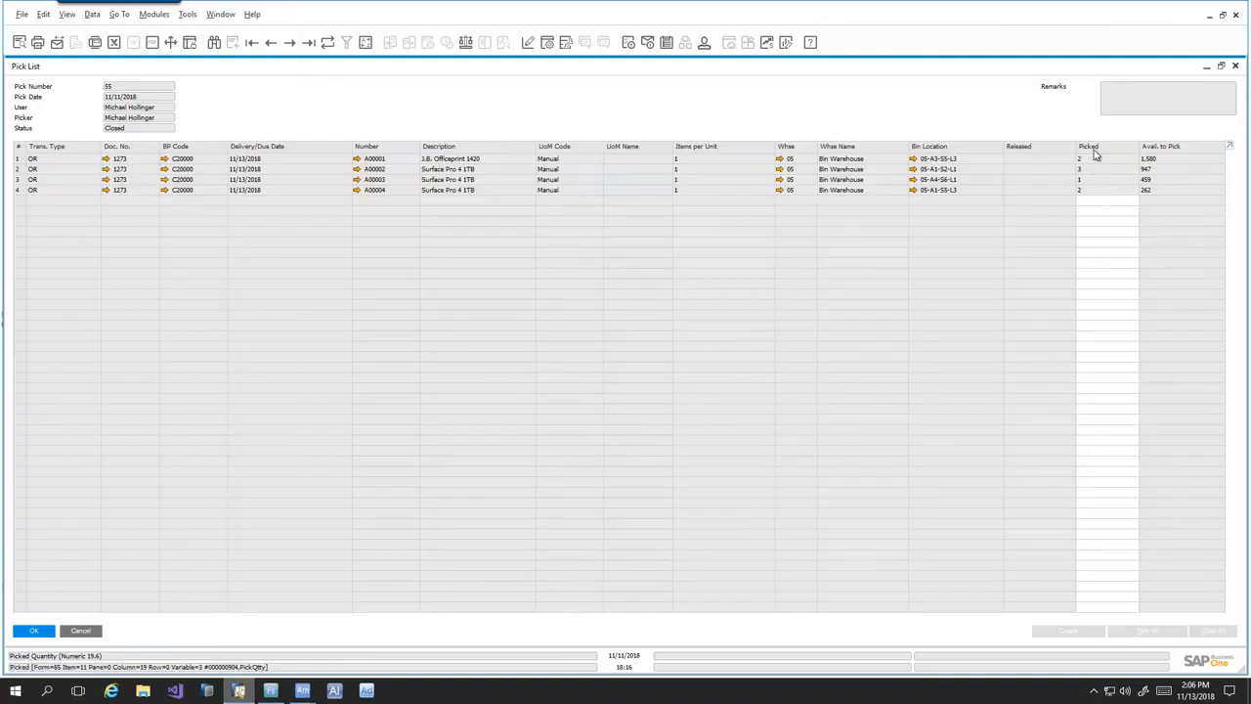
left_click(79, 631)
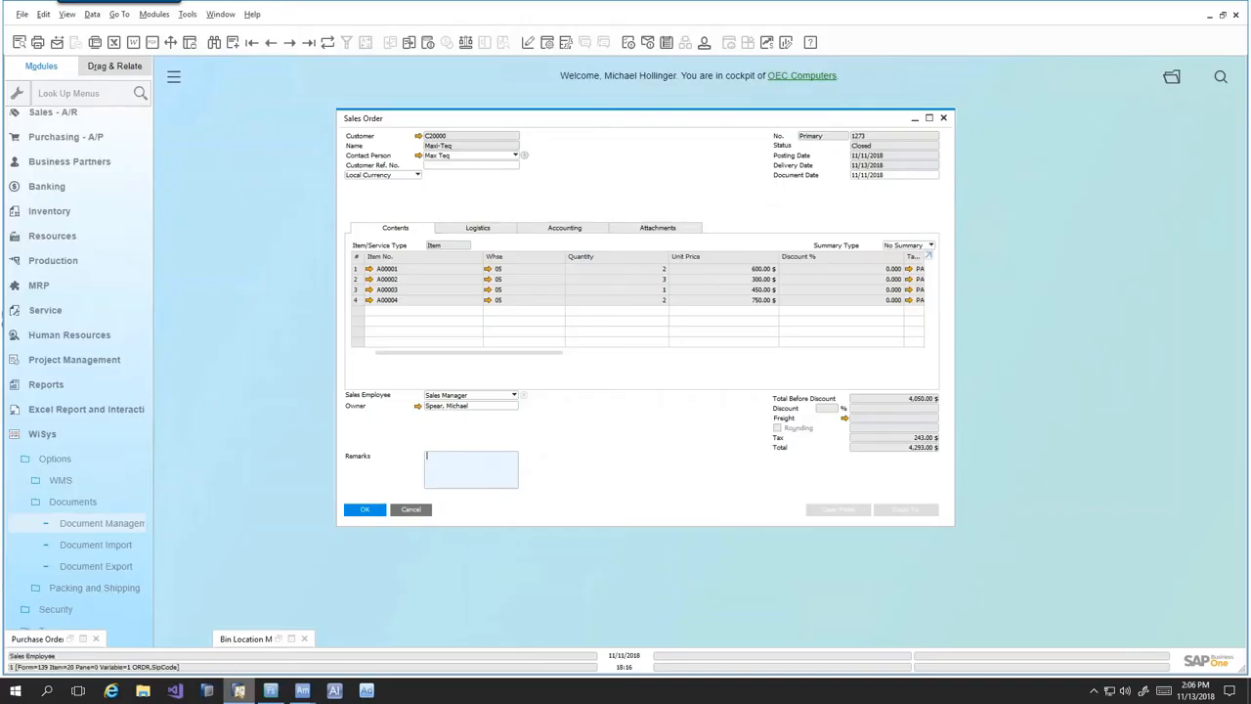
left_click(915, 119)
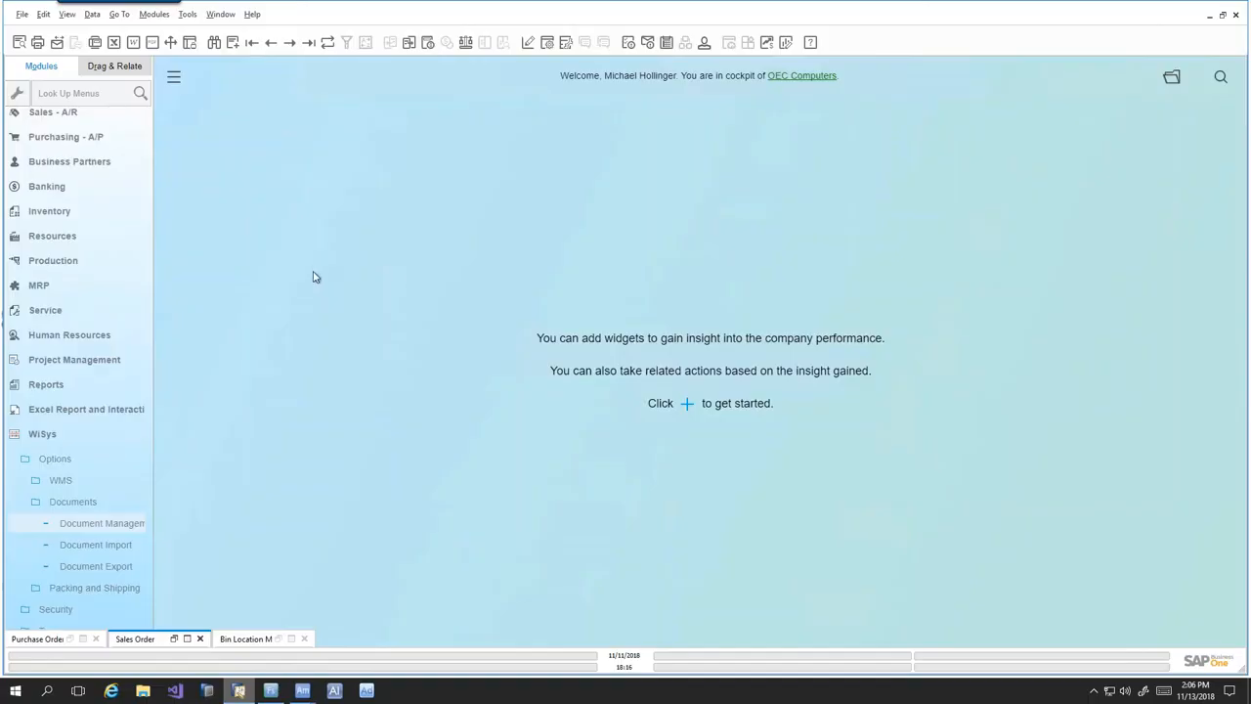
- Open the last inventory counting document and look through its item and bin lines
left_click(61, 216)
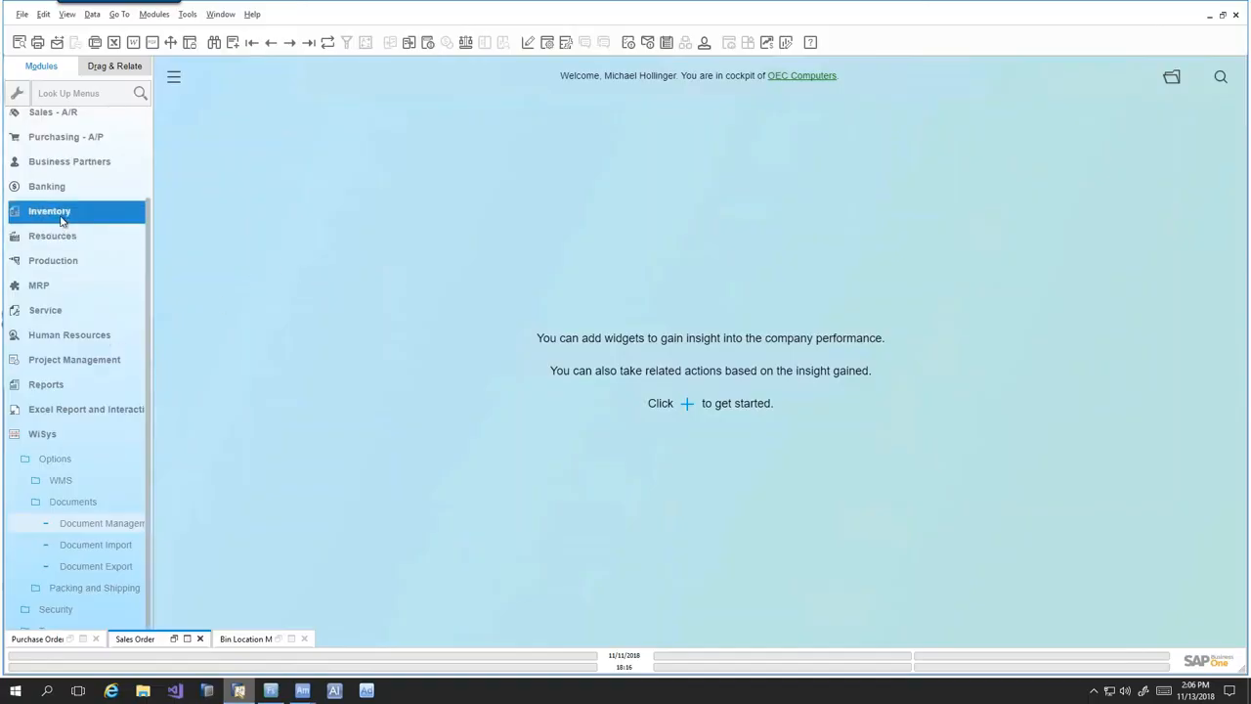
left_click(106, 427)
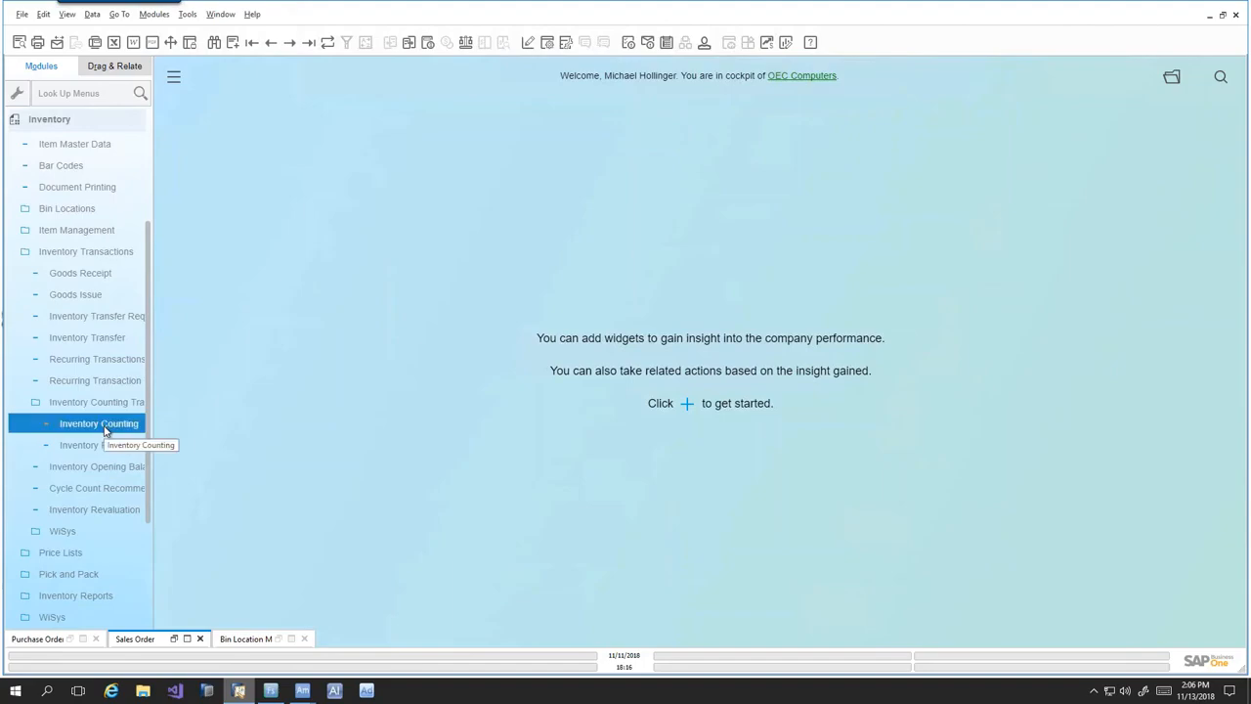
left_click(308, 42)
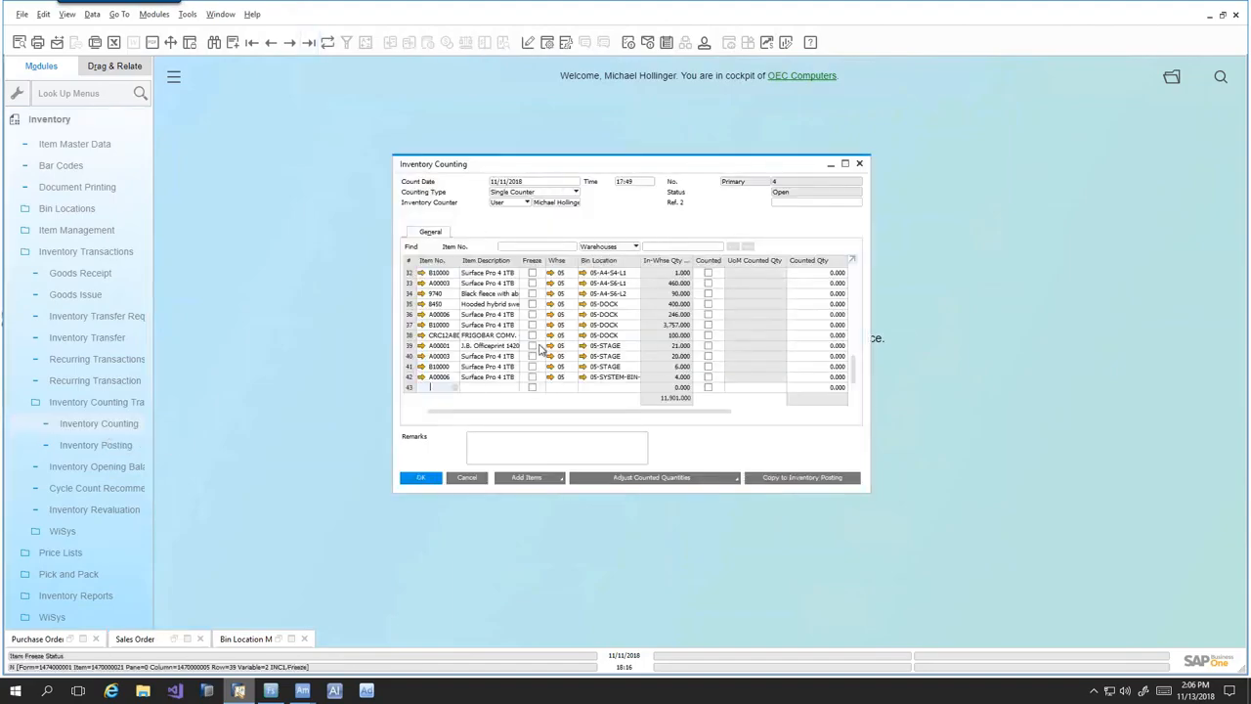
scroll(540, 349, "up", 6)
scroll(539, 349, "up", 4)
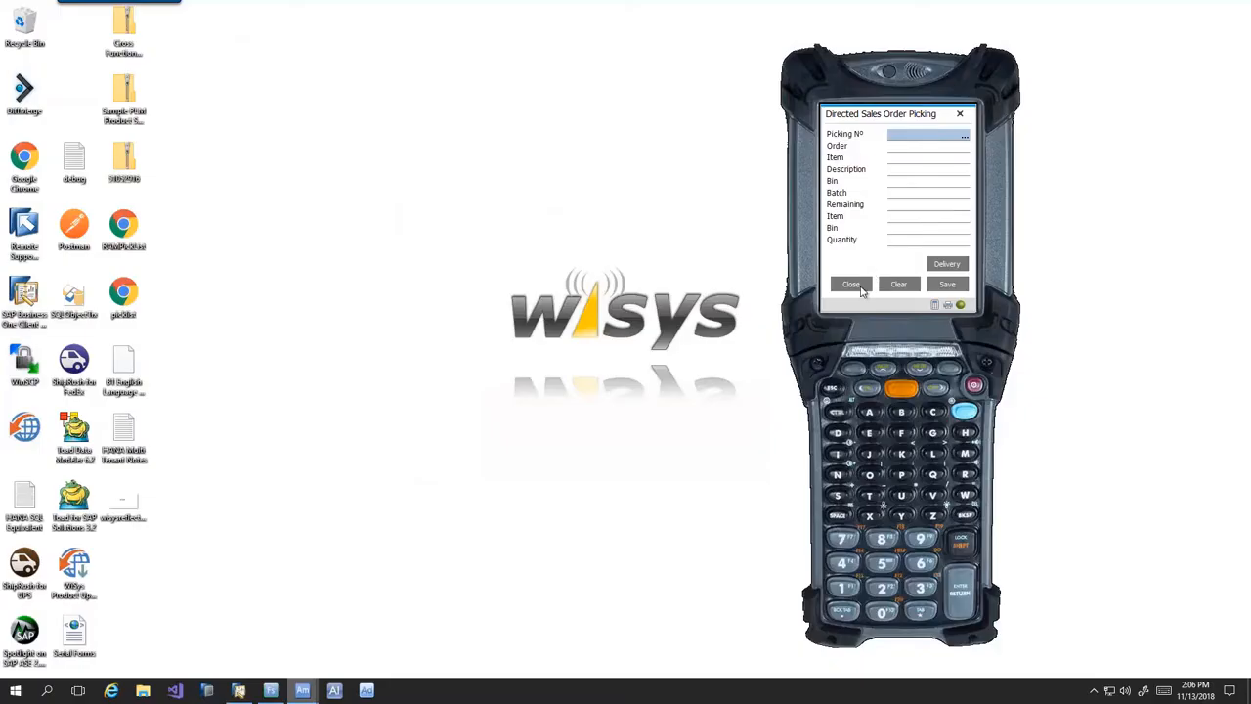
- Close Directed Sales Order Picking and start an Inventory Count By Bin for counting document 4
left_click(861, 288)
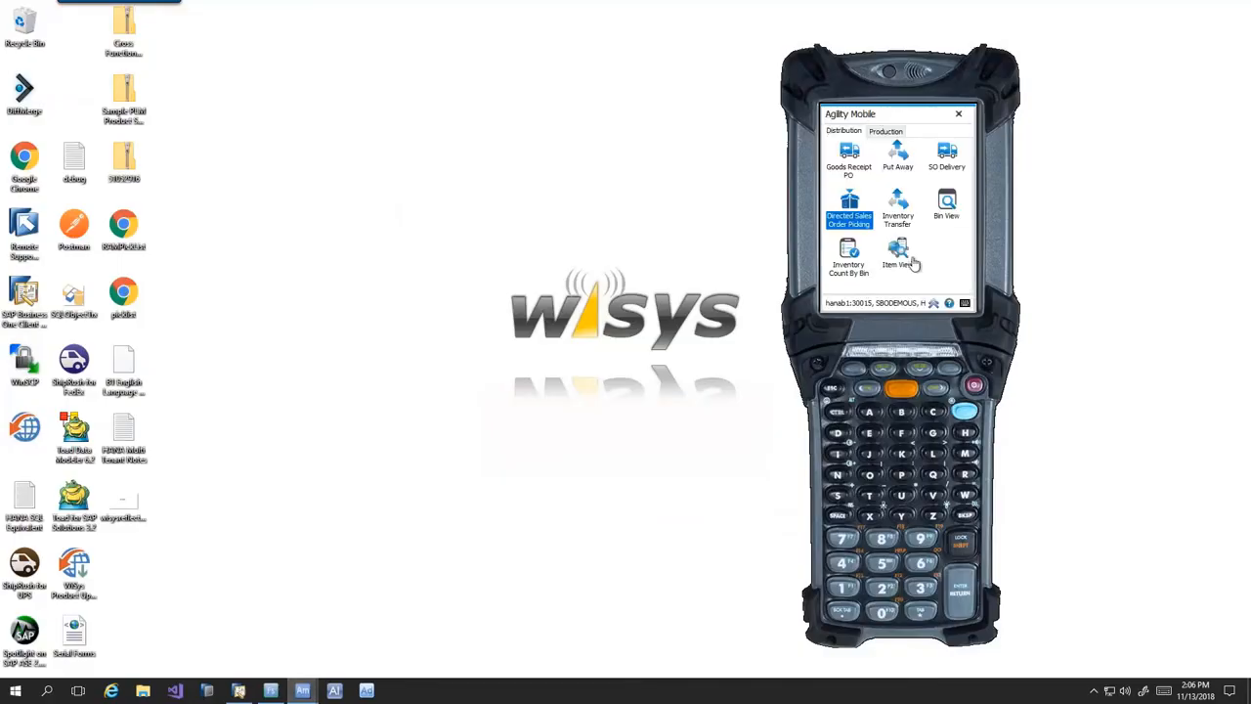
left_click(852, 277)
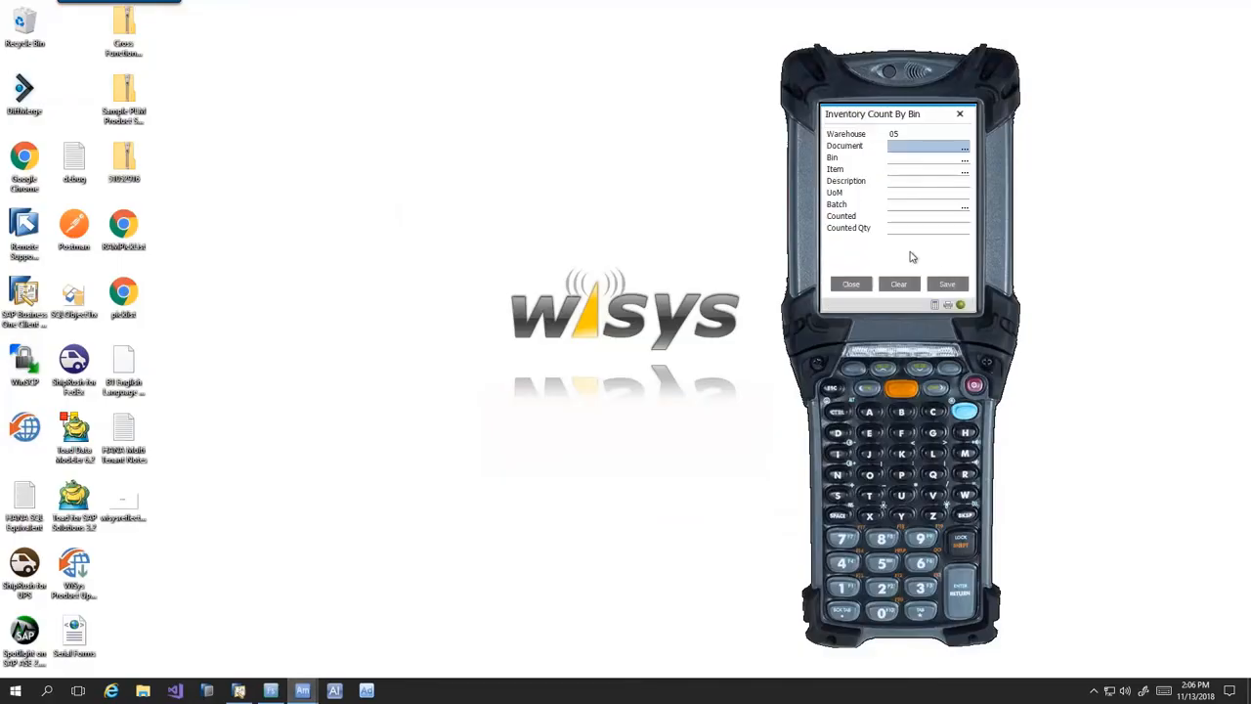
type("4")
key("Return")
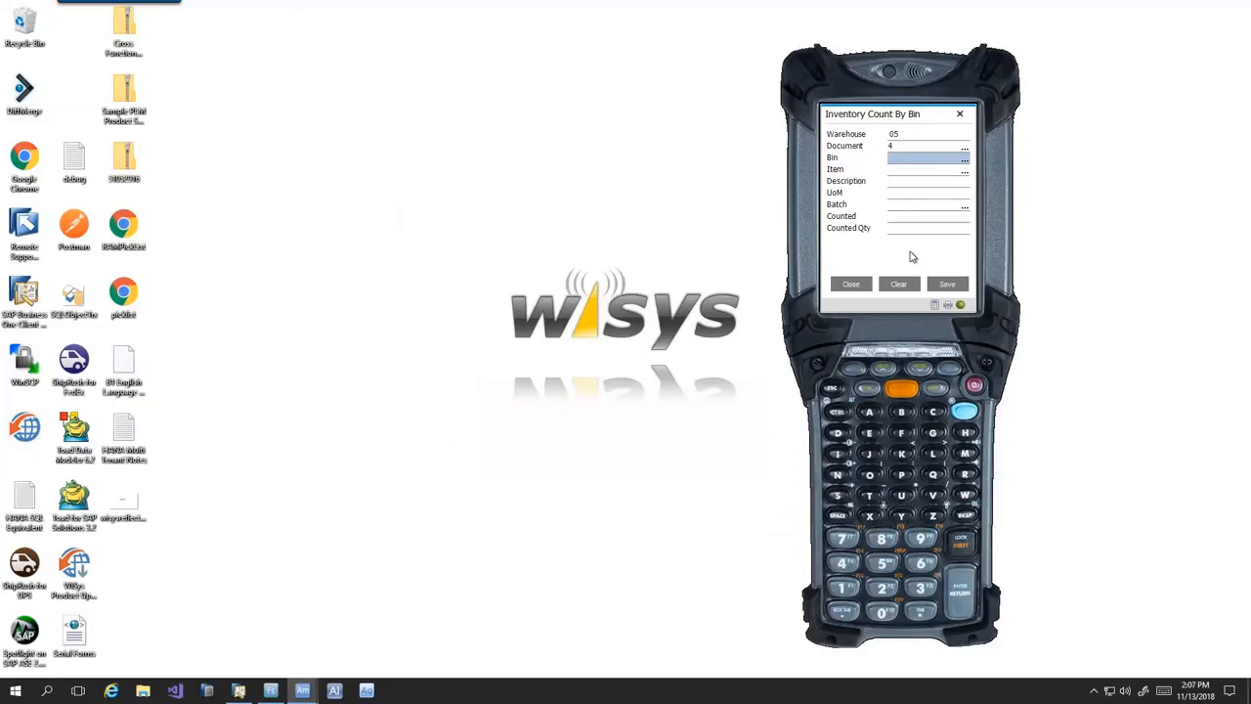
- Record a counted quantity of 3 for item A00002 in bin 05-A1-S2-L1
type("05-A1-S2-L1")
key("Return")
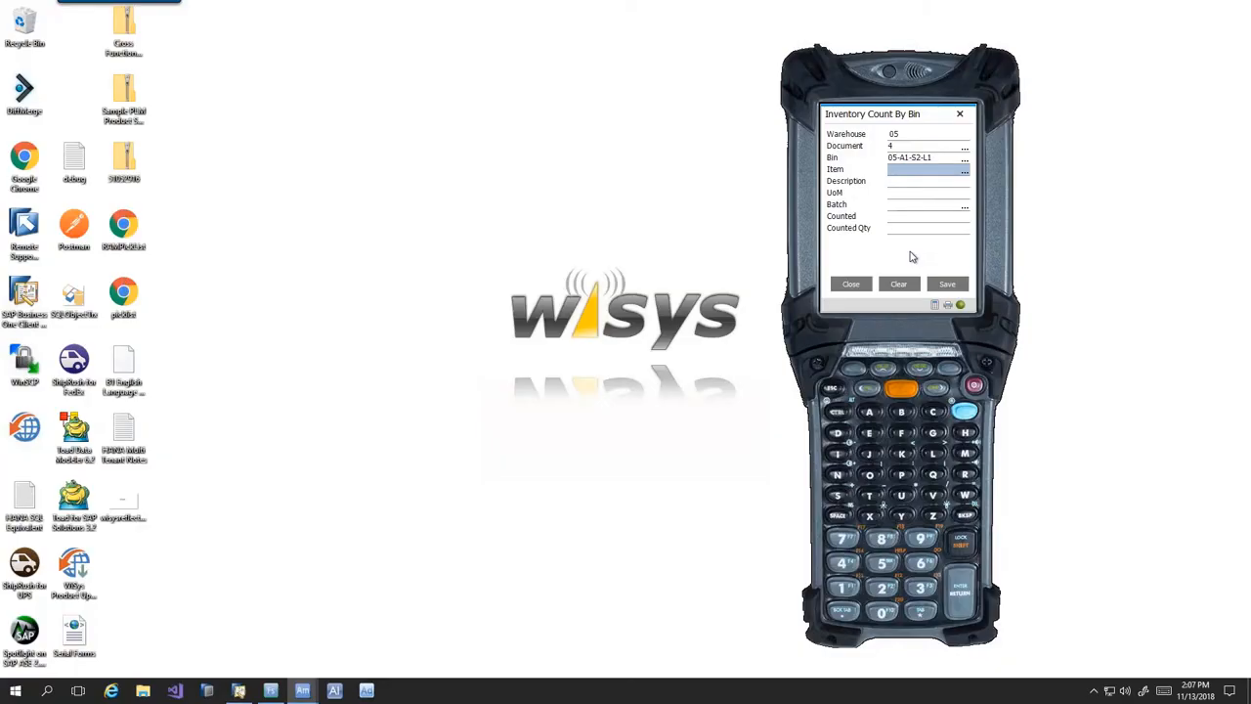
type("A00002")
key("Return")
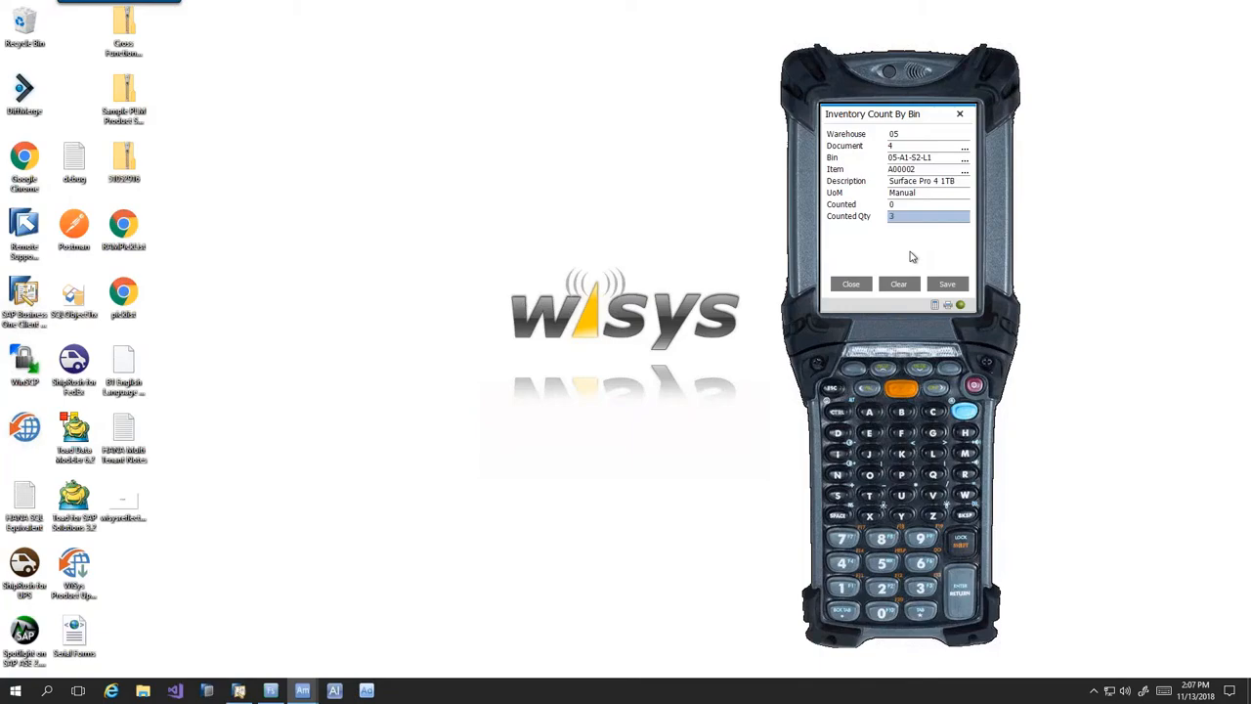
type("3")
key("Return")
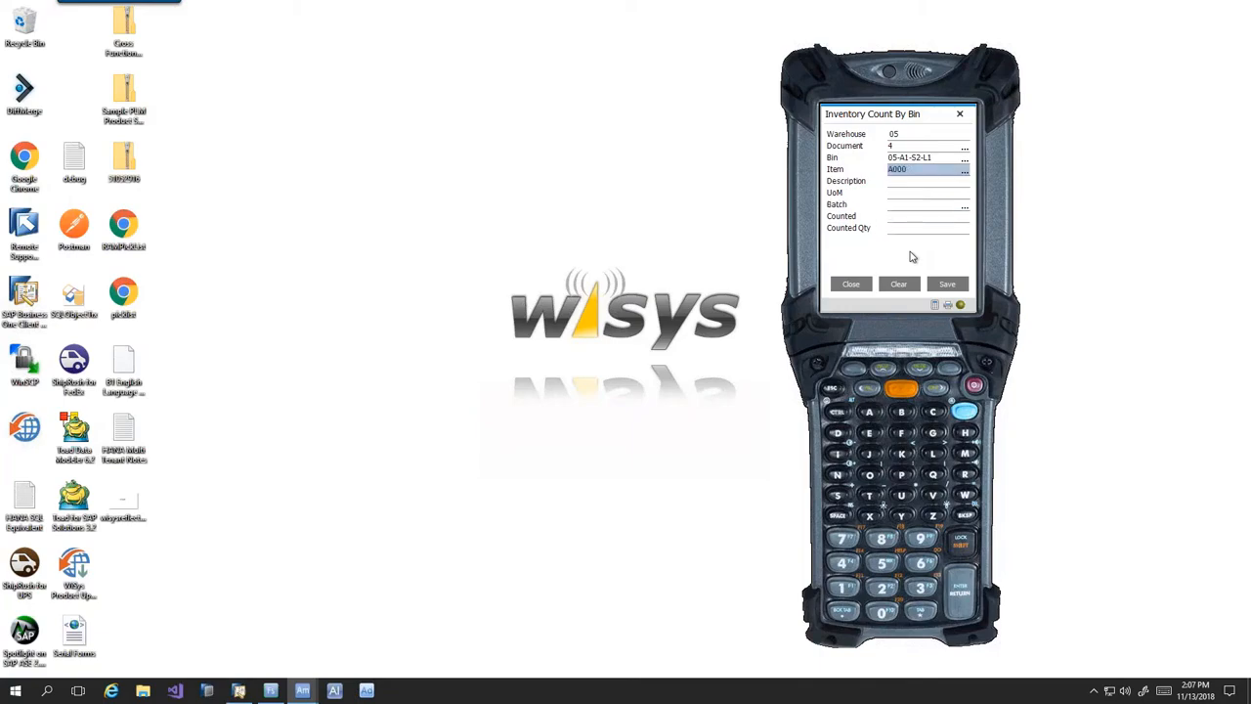
- Add a counted quantity of 2 for item A00002 in the same bin, and recall the item in the count
key("Return")
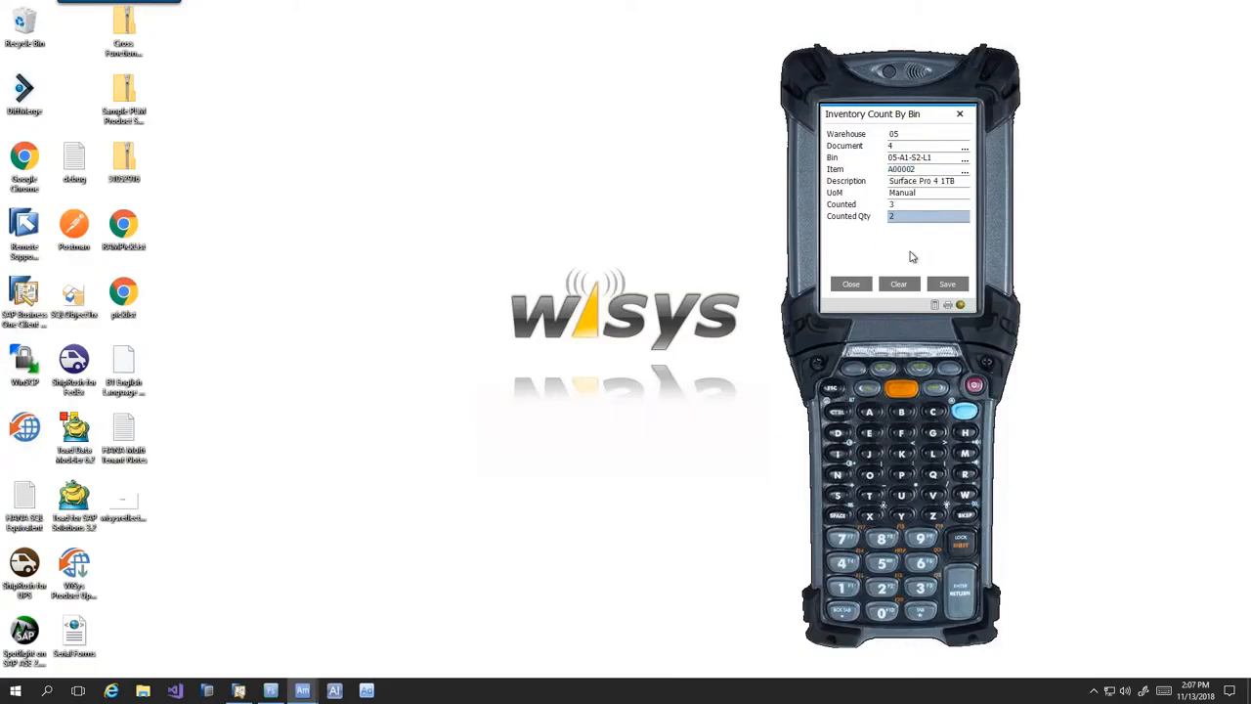
key("Return")
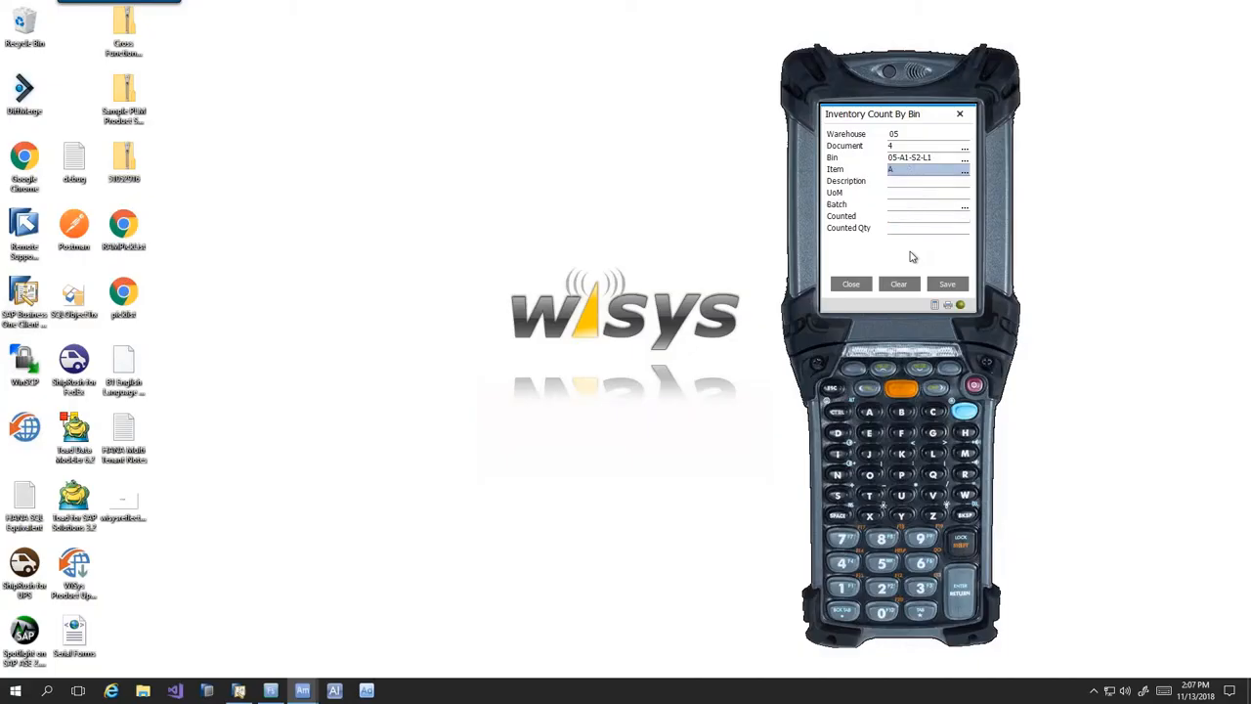
type("A0002")
key("Return")
type("A")
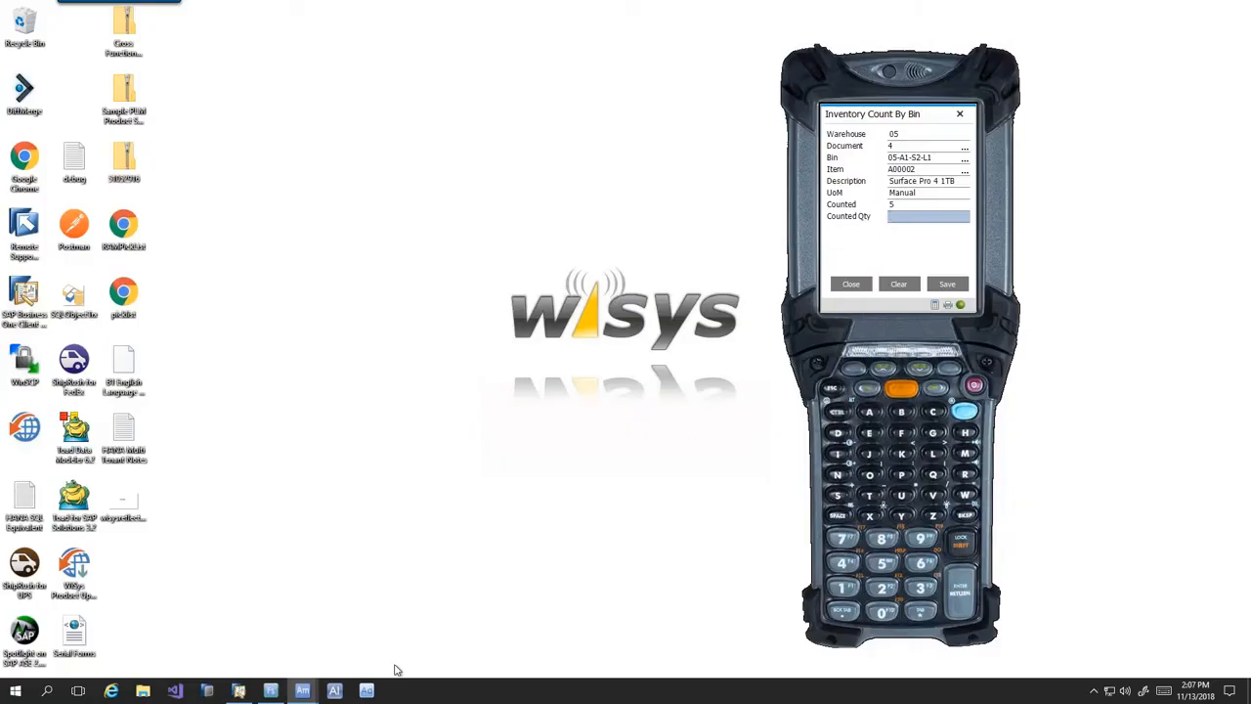
- Switch to SAP Business One and check item A00002's counted quantity for bin 05-A1-S2-L1 in the inventory counting document
left_click(239, 691)
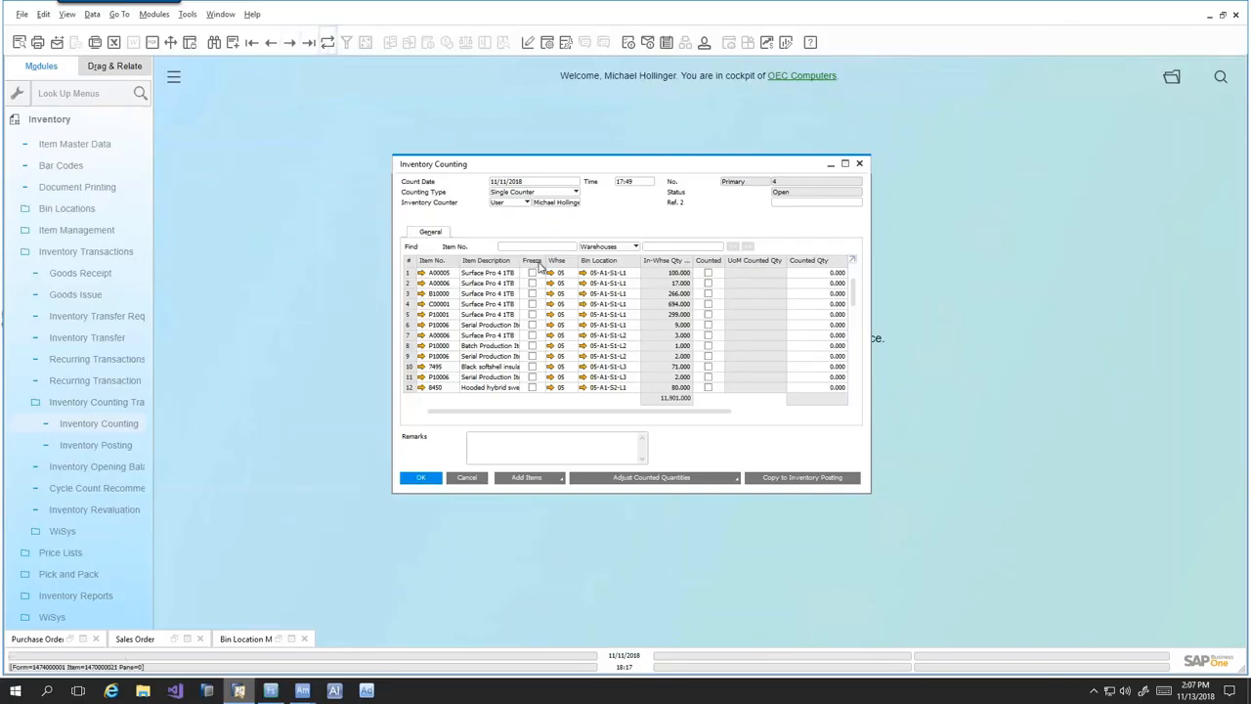
scroll(632, 334, "down", 8)
scroll(633, 333, "up", 6)
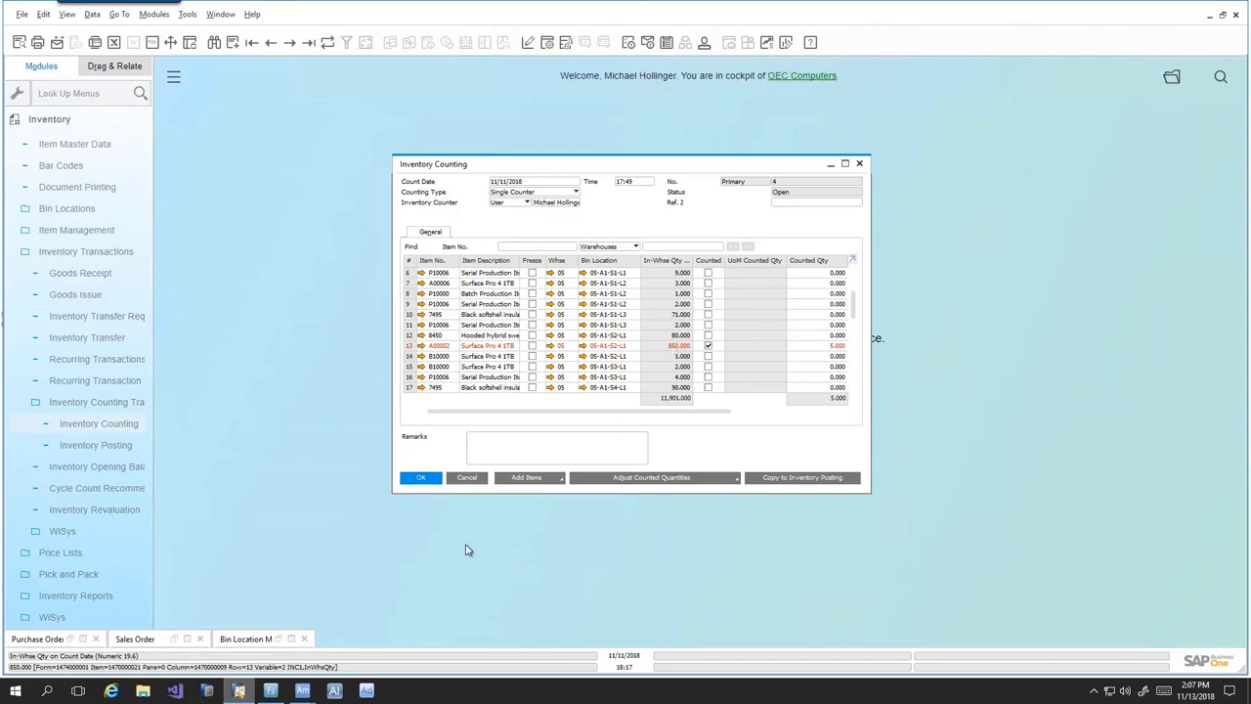
- Switch back to Agility Mobile, move it clear of the counting document, and record another 845 counted units of item A00002
left_click(304, 692)
left_click(399, 636)
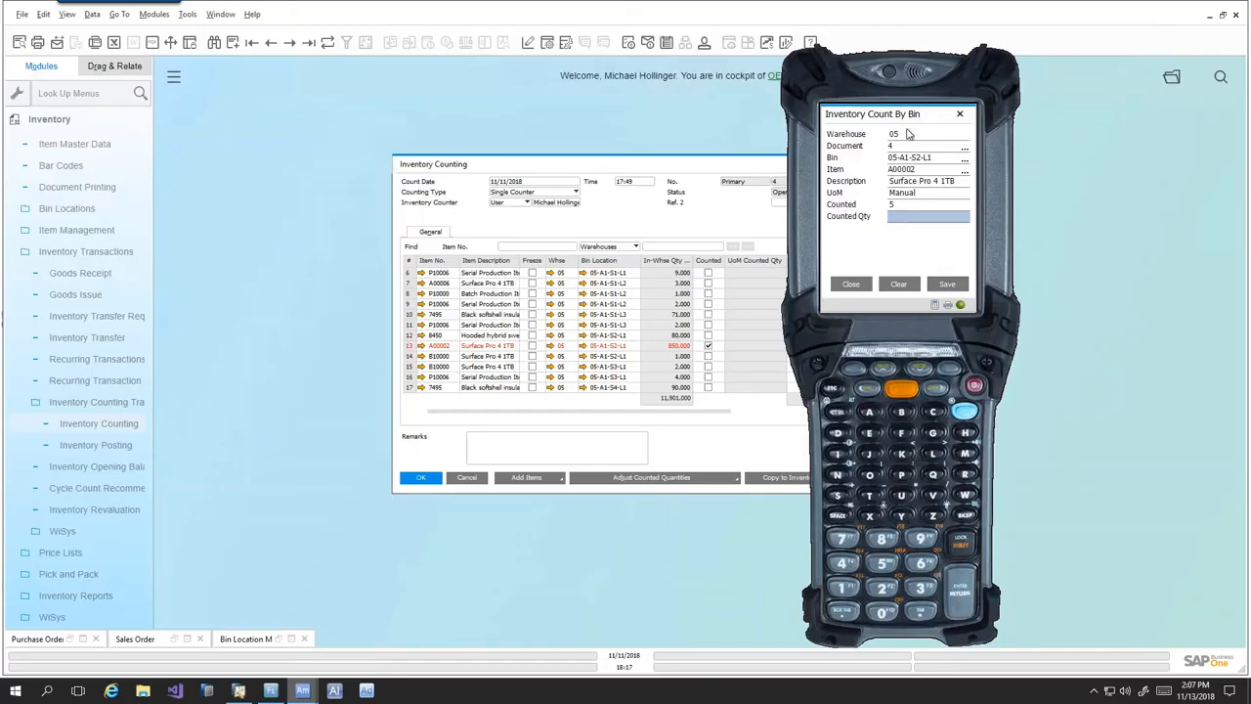
left_click_drag(909, 116, 1004, 131)
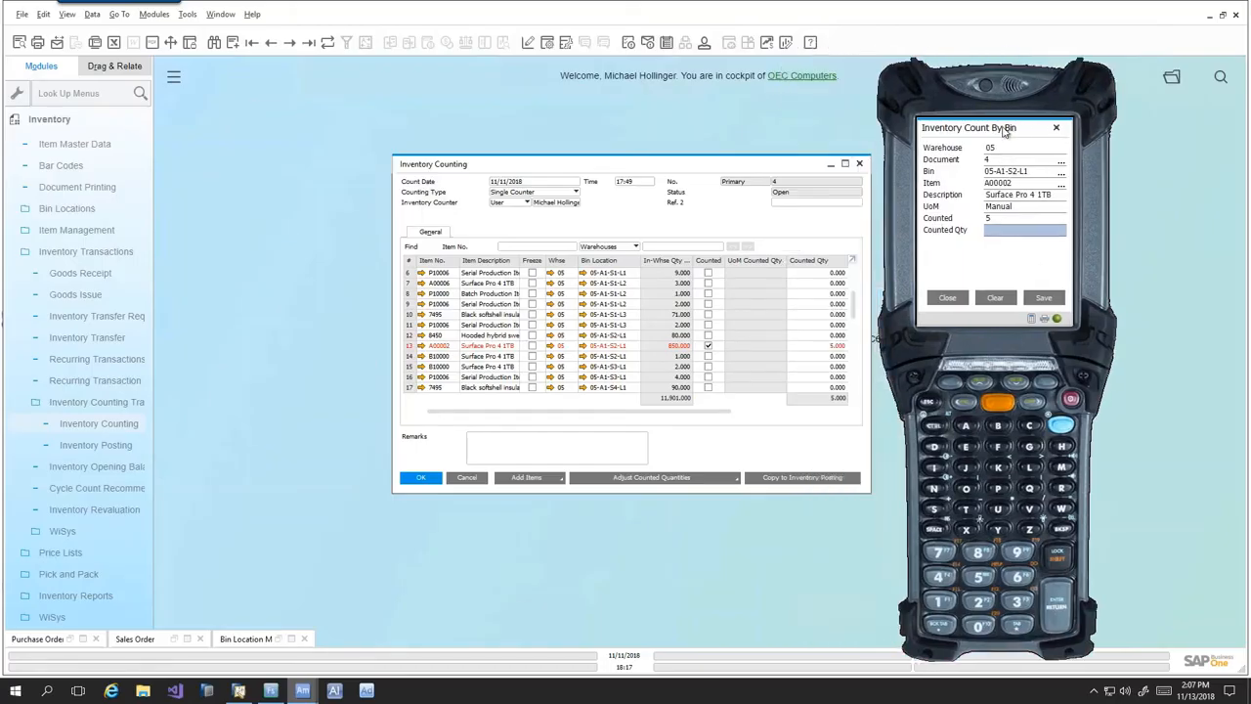
key("Return")
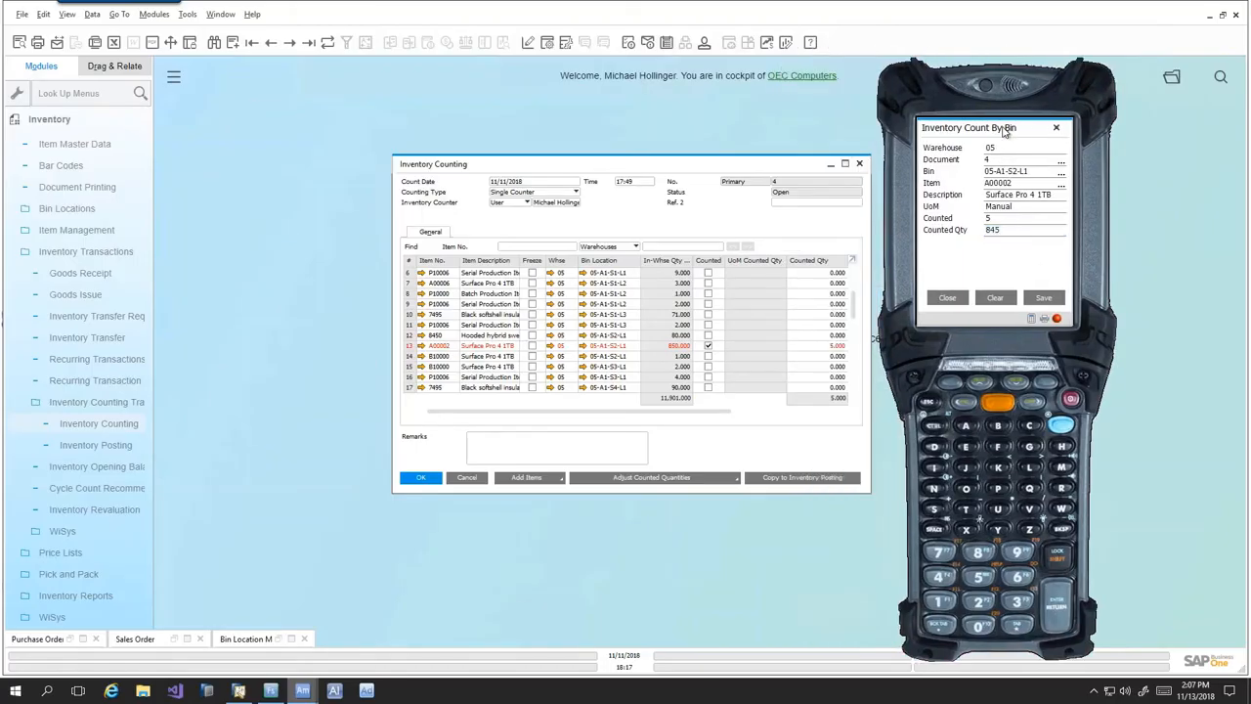
- Switch to SAP Business One, review item A00002's updated counted quantity in the inventory counting document, and minimize the document
left_click(689, 229)
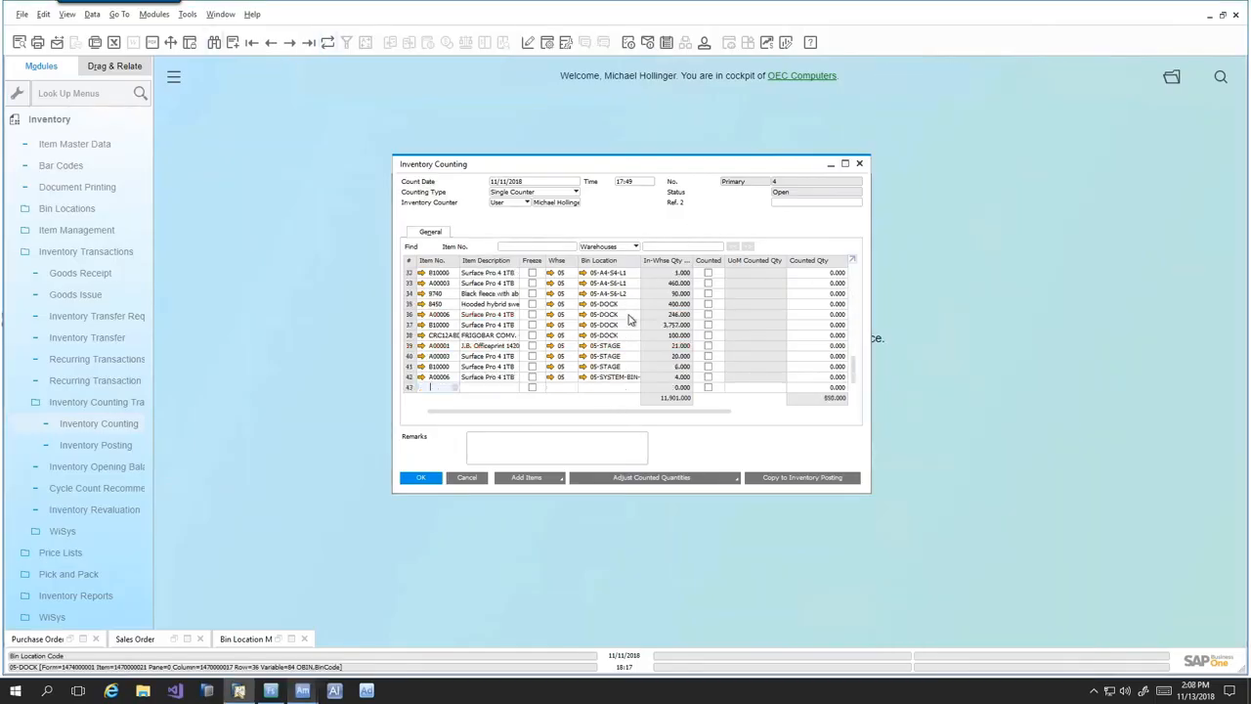
scroll(631, 320, "down", 5)
scroll(631, 320, "up", 1)
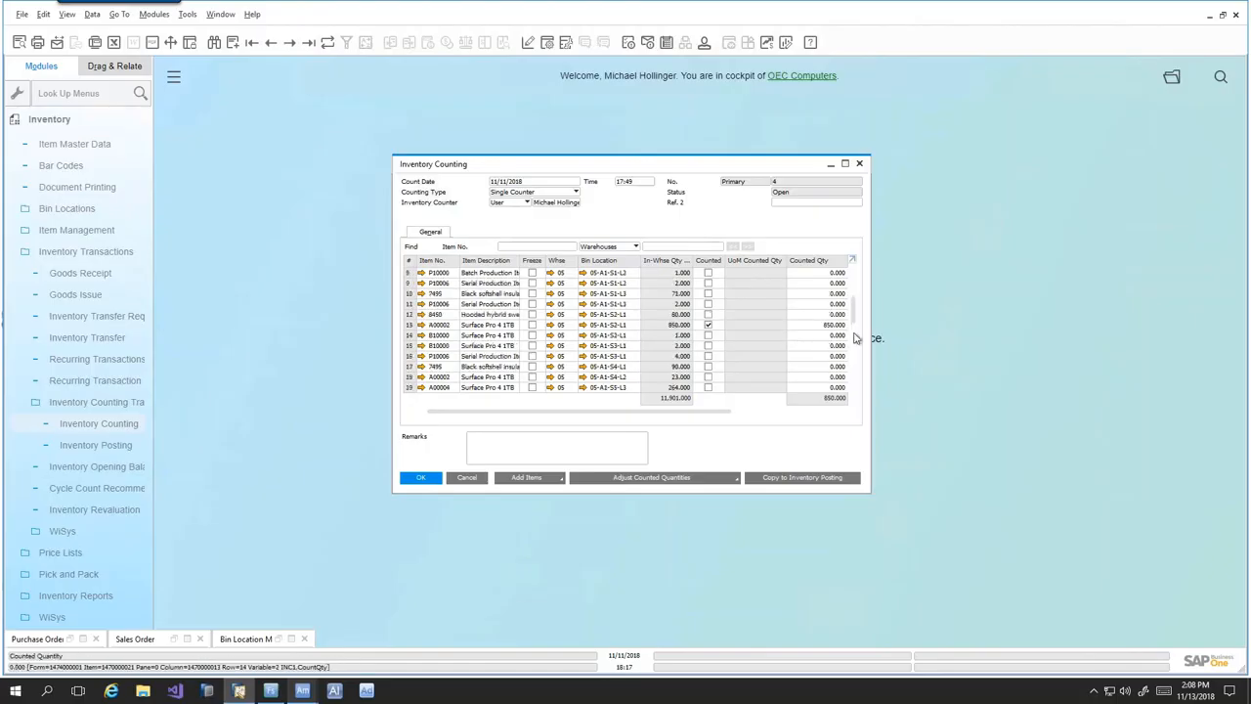
left_click(833, 324)
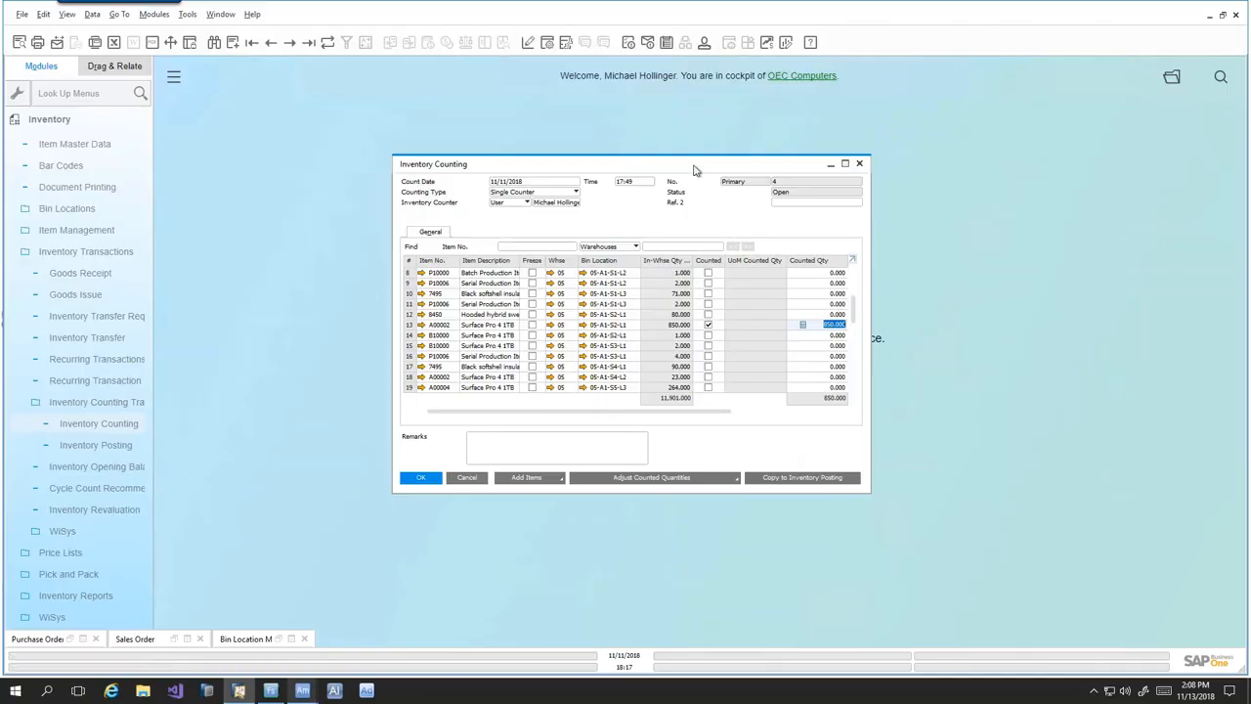
left_click_drag(694, 171, 653, 153)
left_click(793, 148)
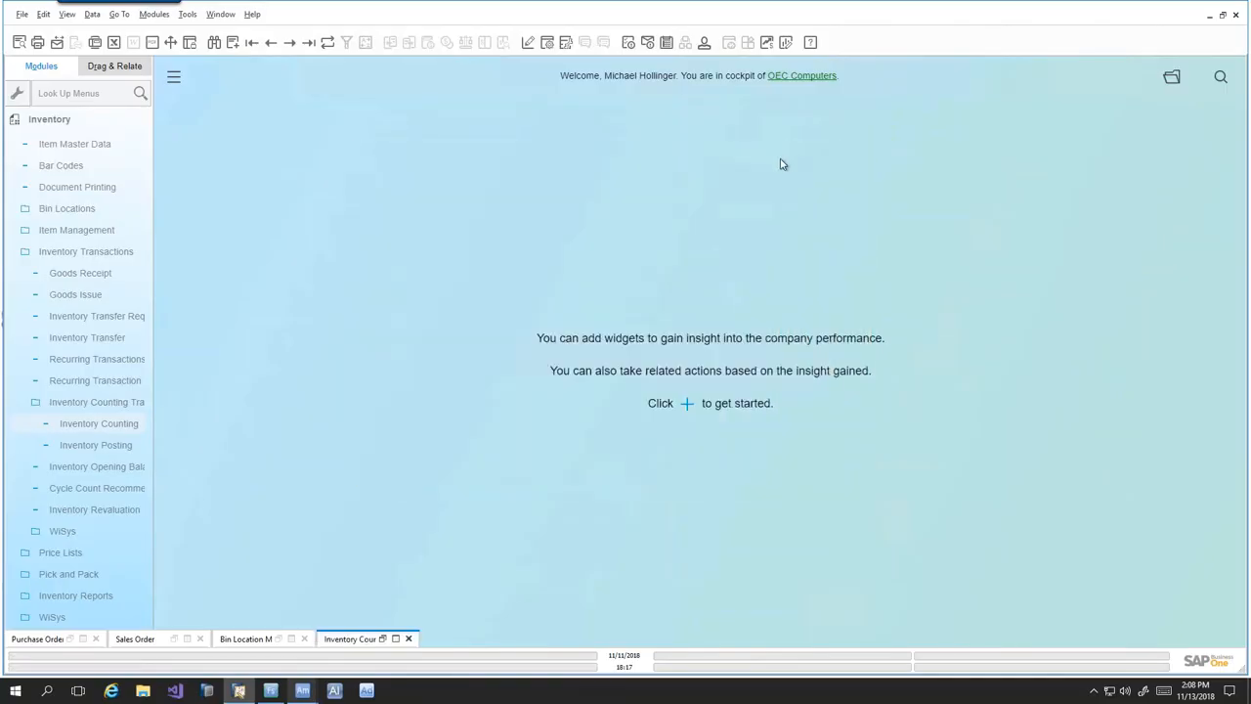
- Minimize SAP Business One, close Inventory Count By Bin, and reposition the Agility Mobile handheld window on the desktop
left_click(1209, 15)
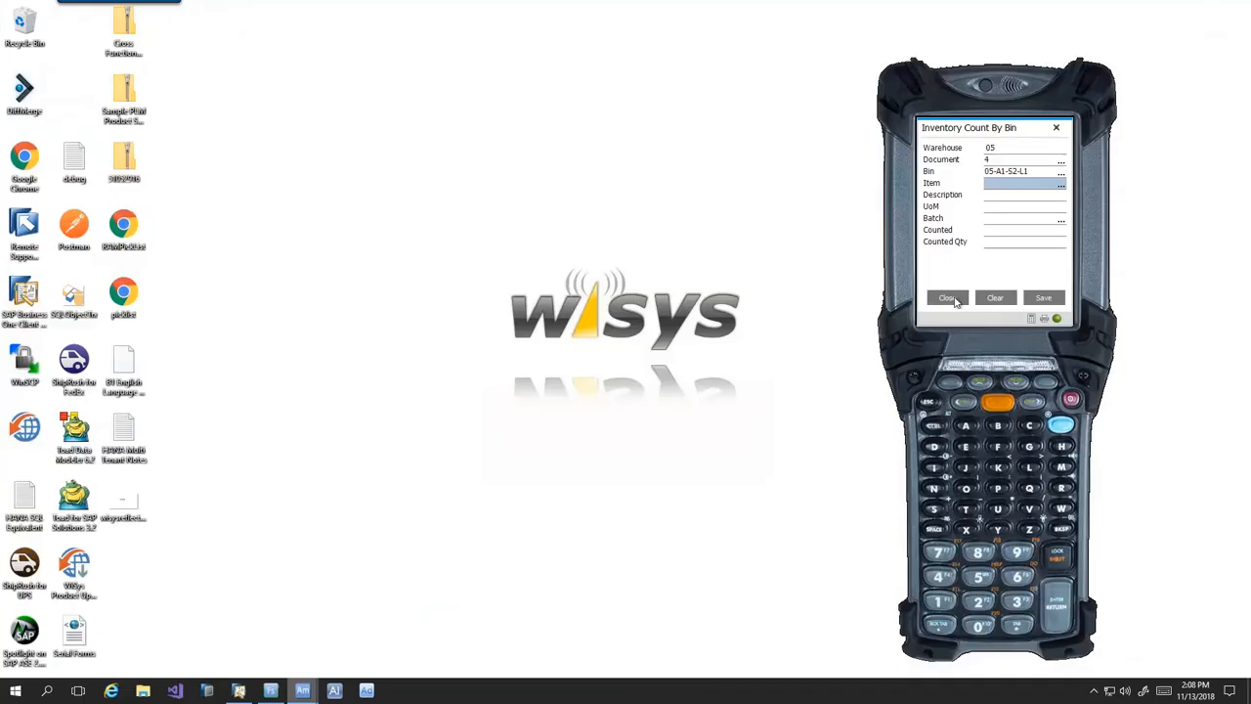
left_click(948, 298)
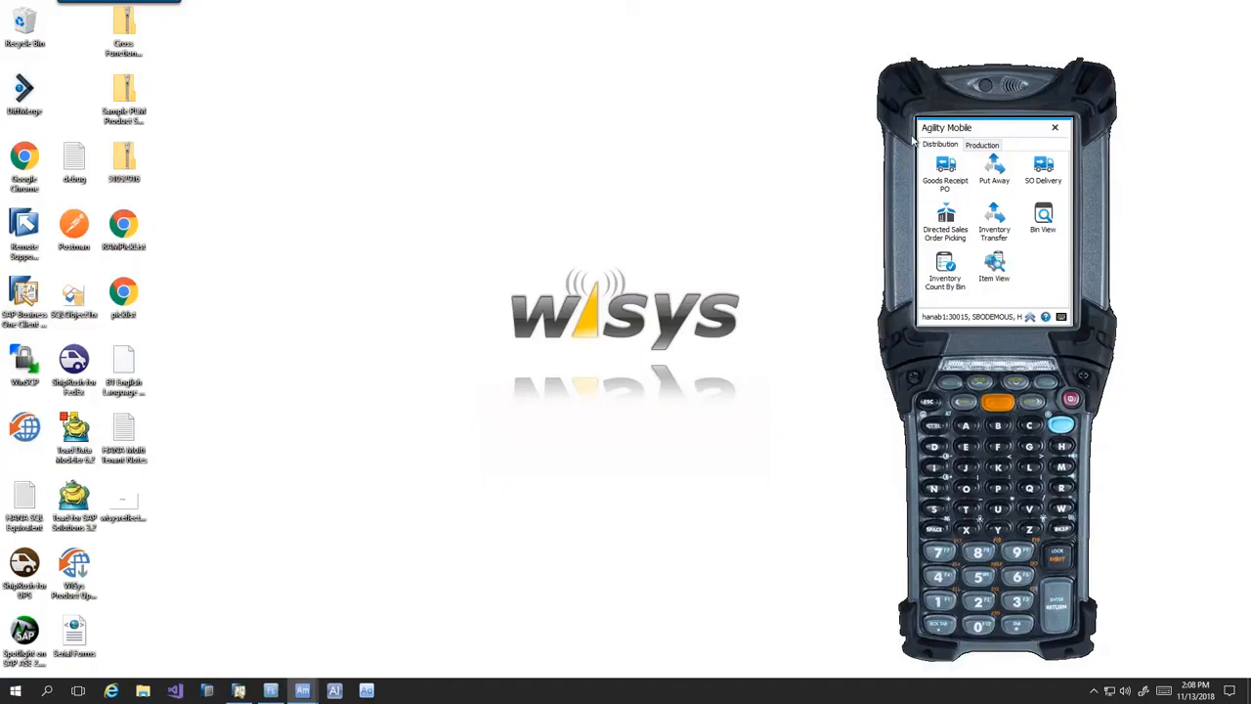
left_click_drag(953, 127, 890, 122)
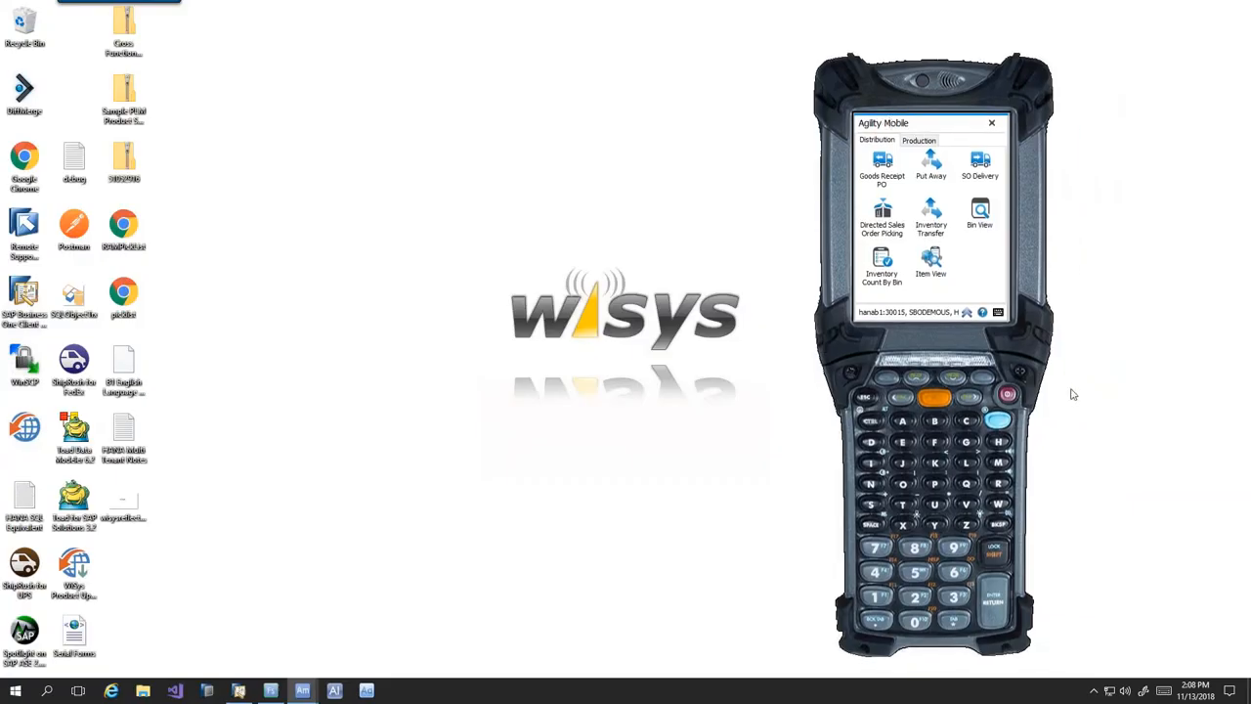